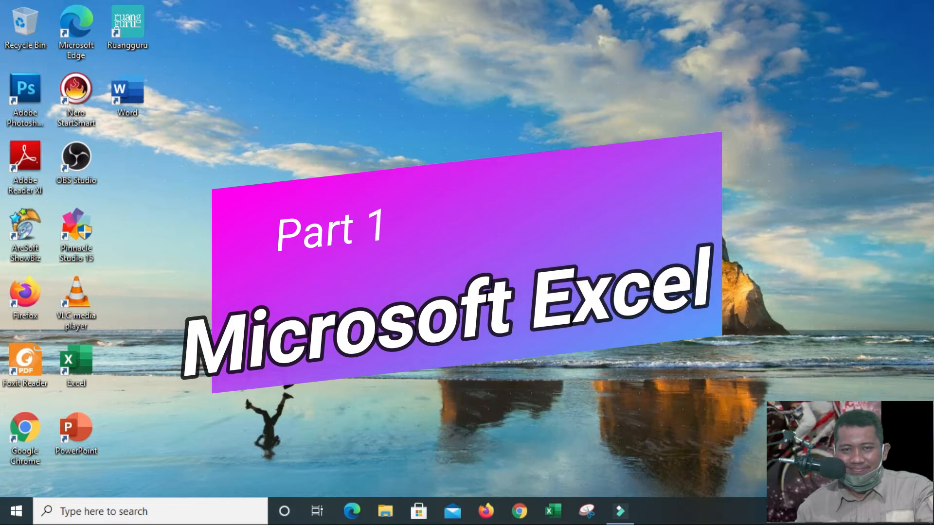
Open Excel from the desktop and create a blank workbook
double_click(89, 354)
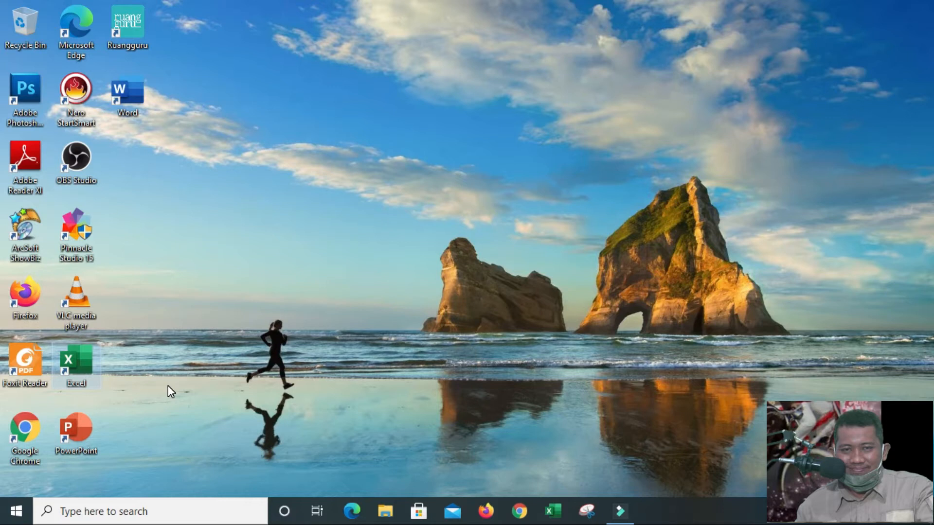
right_click(184, 244)
click(219, 286)
double_click(86, 355)
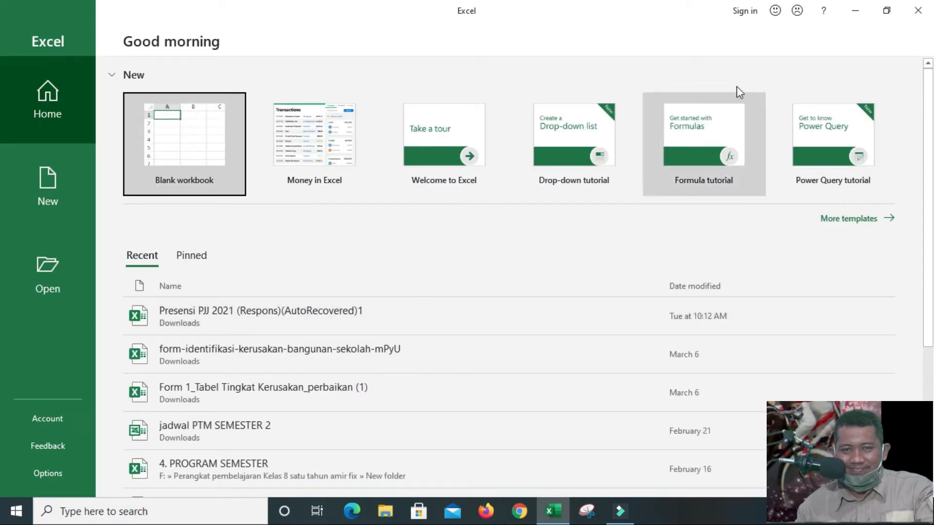
click(200, 141)
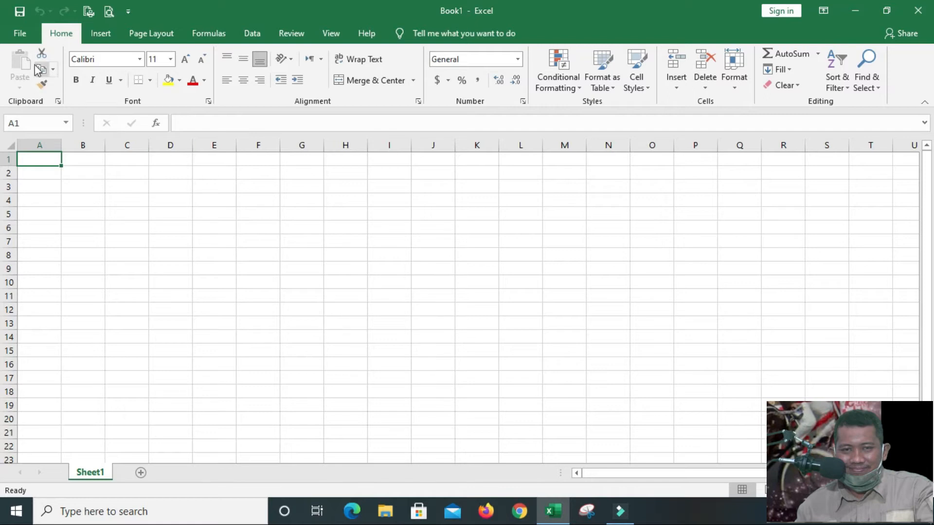
Look through the commands of every ribbon category from File to Help, ending back on the Home commands
click(20, 35)
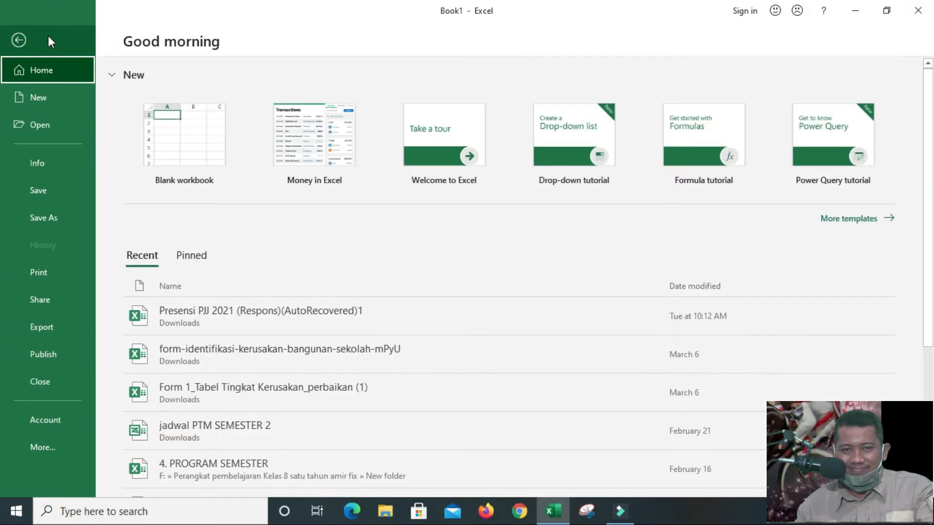
click(15, 39)
click(106, 38)
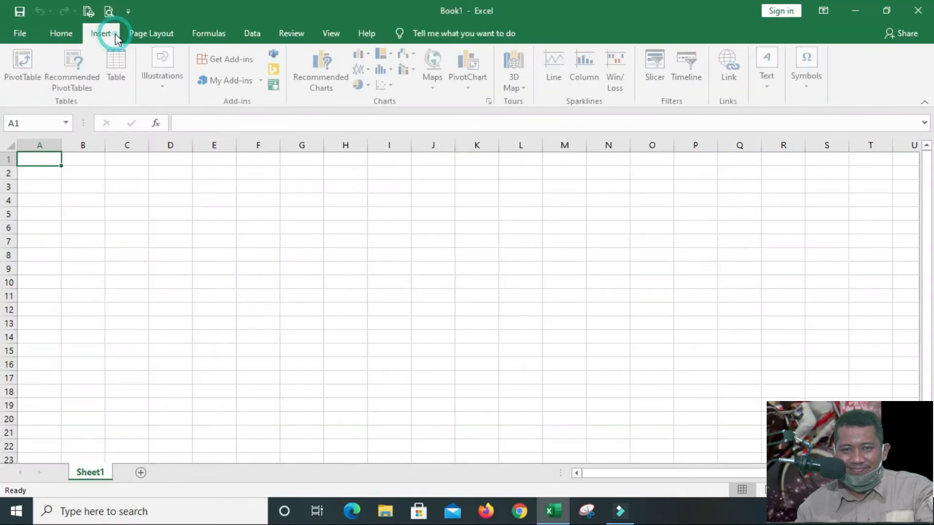
click(149, 33)
click(208, 35)
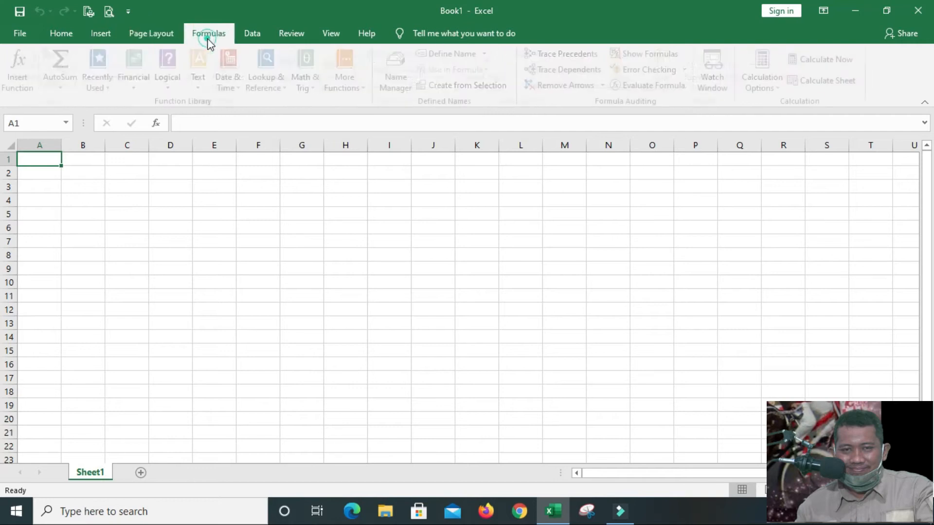
click(256, 36)
click(292, 34)
click(330, 35)
click(360, 36)
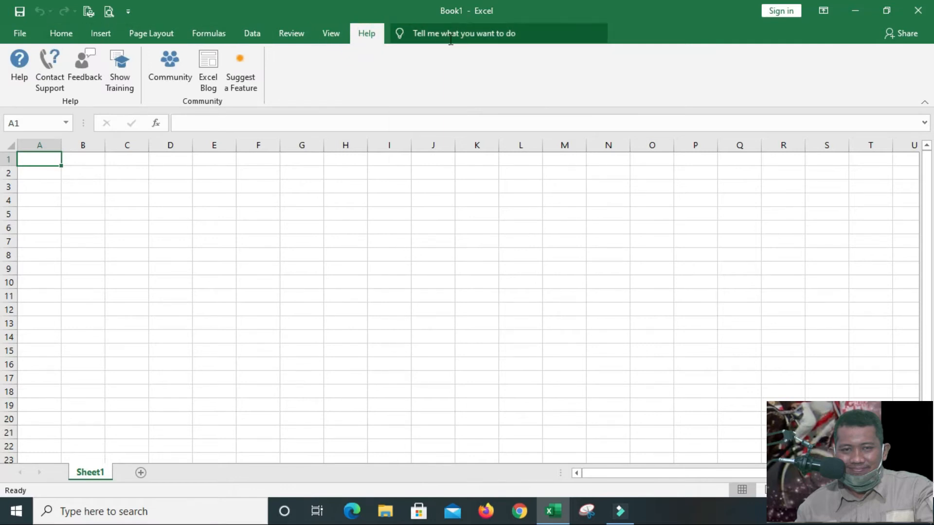
click(59, 35)
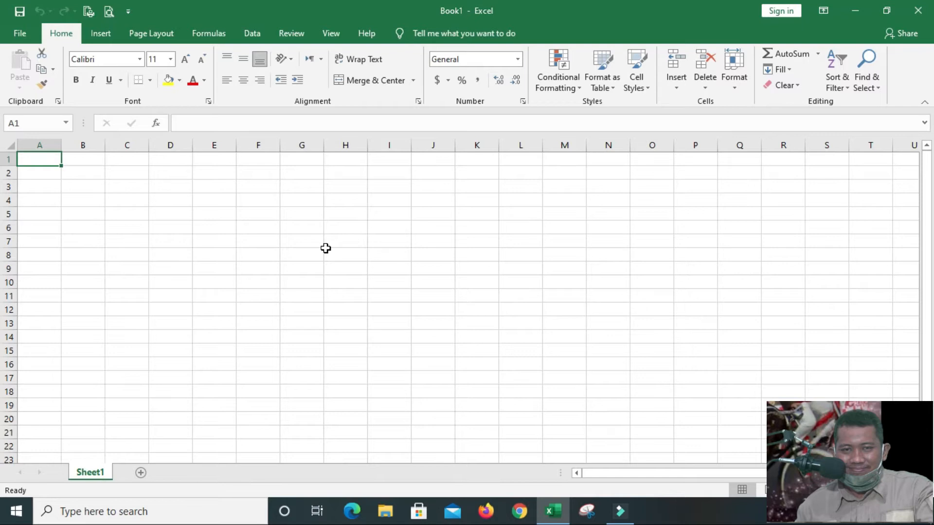
Move the cell selection around A2 to C3, ending on B2, to examine how cells are addressed
key(Down)
key(Right)
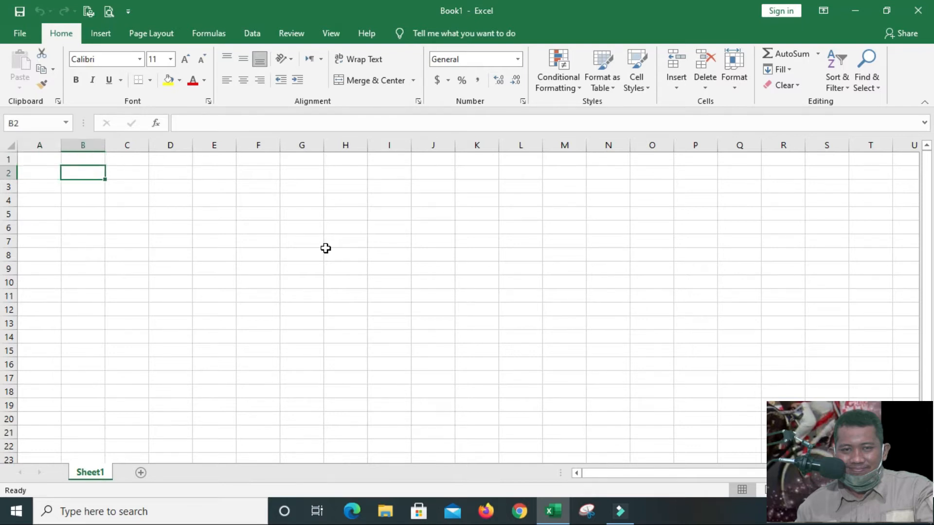
key(Right)
key(Down)
key(Left)
key(Up)
key(Left)
key(Down)
key(Right)
key(Right)
key(Up)
key(Left)
key(Down)
key(Up)
Enter CELL in cell B2 and move the selection around the neighbouring cells
text(CELL)
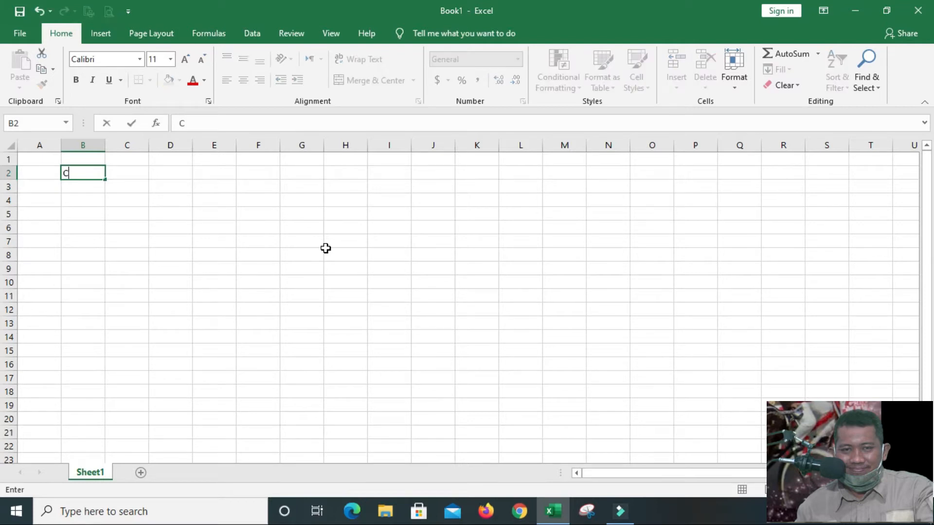
key(Return)
key(Up)
key(Left)
key(Right)
key(Left)
key(Up)
key(Down)
key(Up)
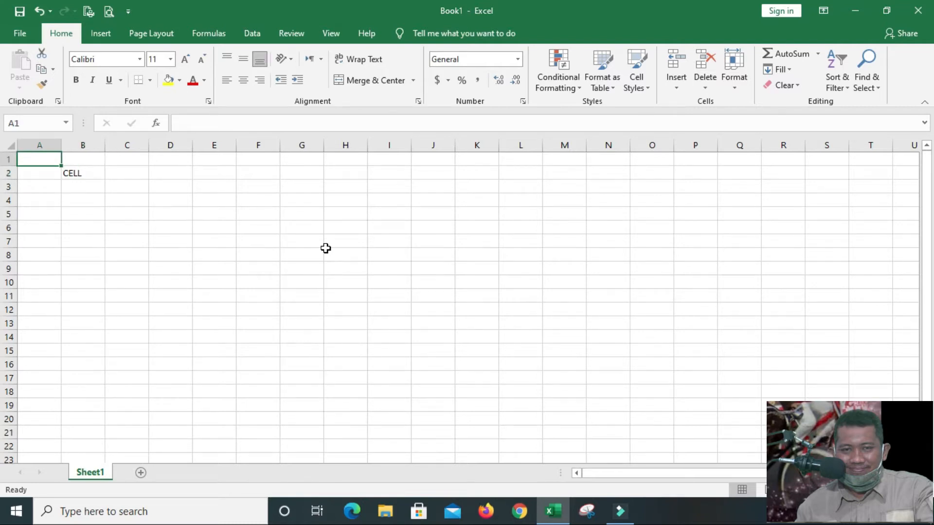
Clear the contents of cell B2
key(Down)
key(Right)
key(Delete)
key(Down)
key(Down)
key(Up)
key(Up)
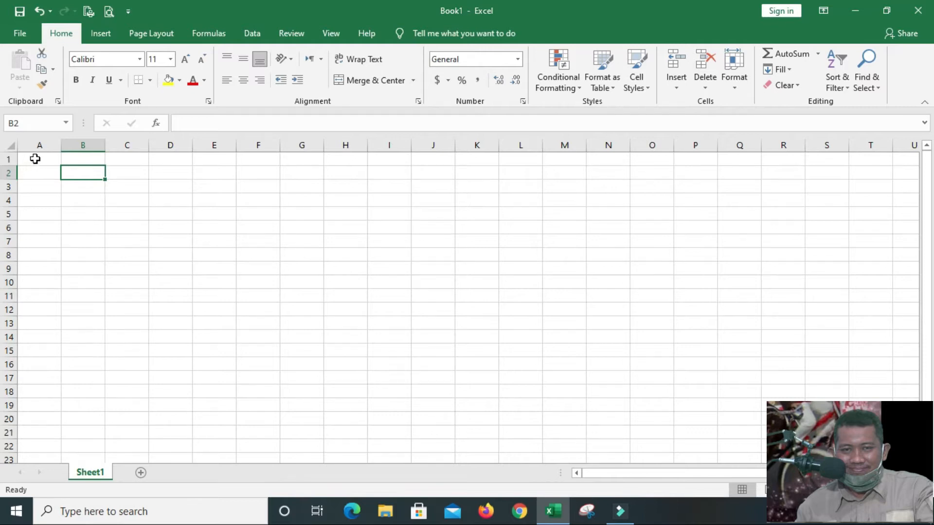
Enter COLUMN in cell C2 and format it bold at font size 16
click(127, 172)
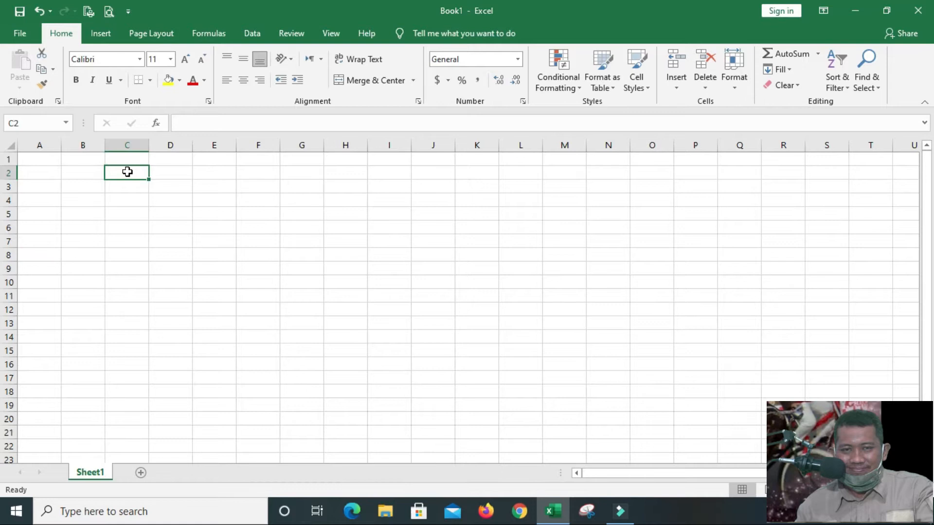
text(COLUMN)
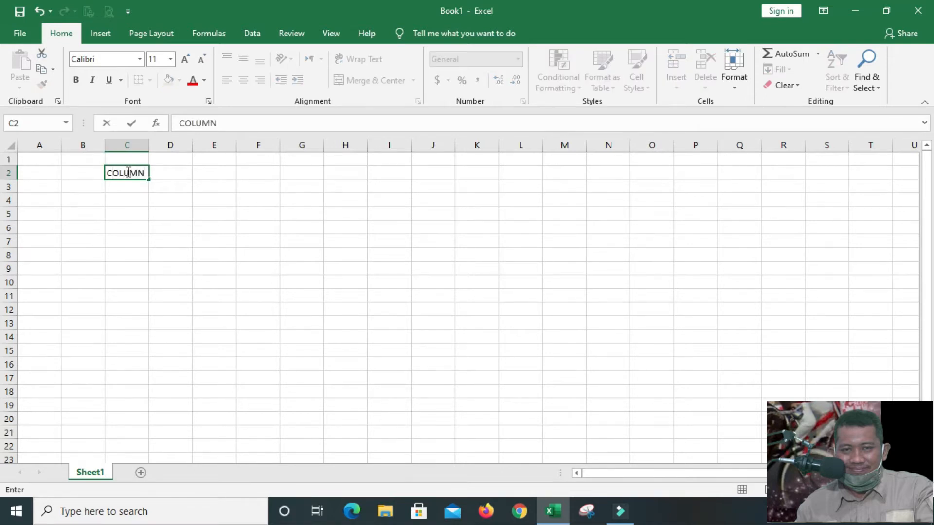
key(Return)
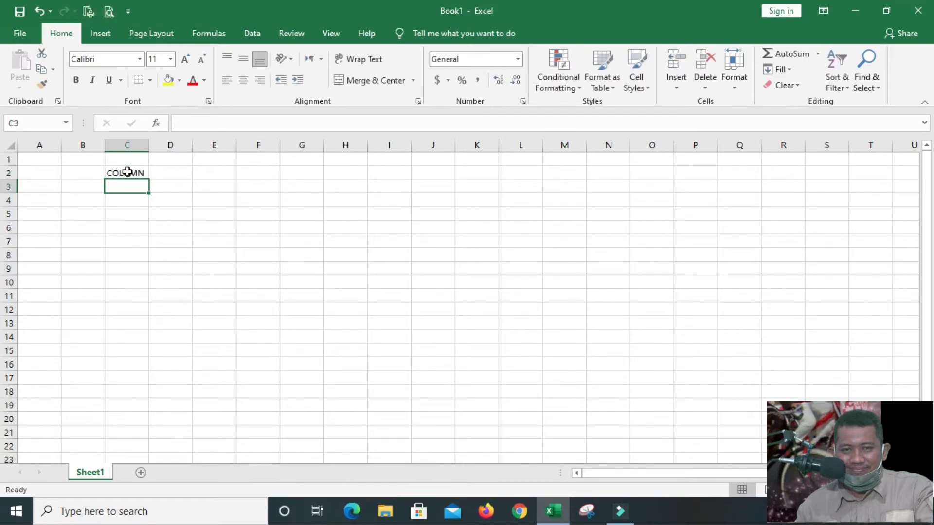
scroll(707, 436, up, 4)
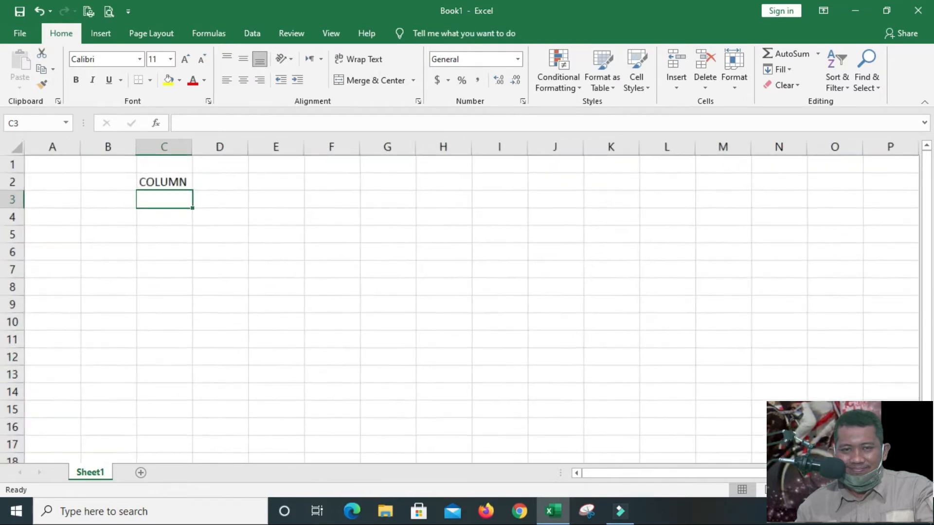
click(219, 194)
click(76, 79)
click(188, 59)
click(188, 60)
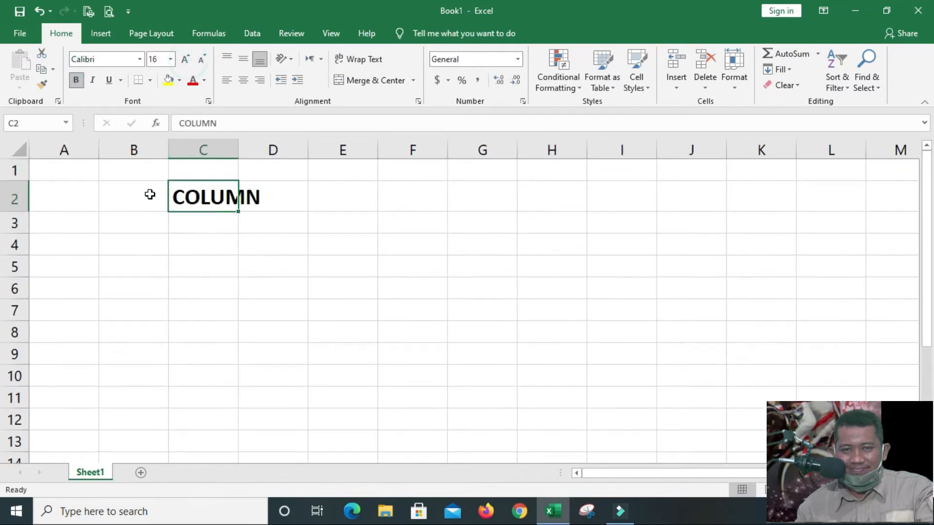
Enter ABCD in cell B2 and 1234 in cell B3
click(146, 195)
text(ABCD)
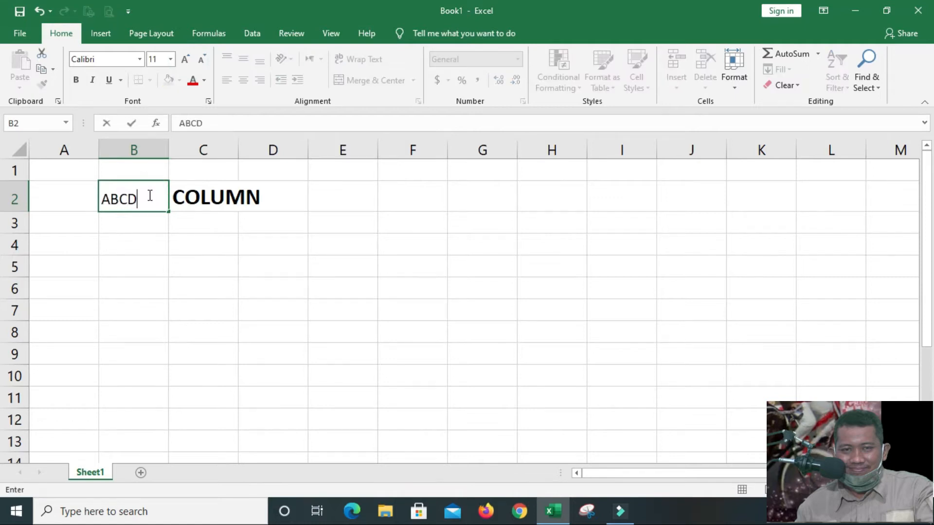
key(Return)
text(1234)
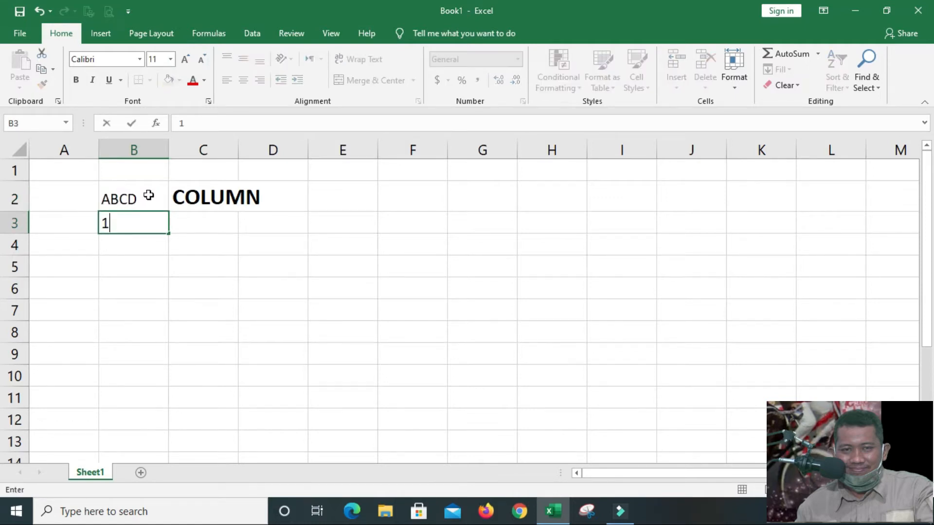
Enter ROW in cell C3, make it bold and increase its font size by two steps
click(214, 231)
text(ROW)
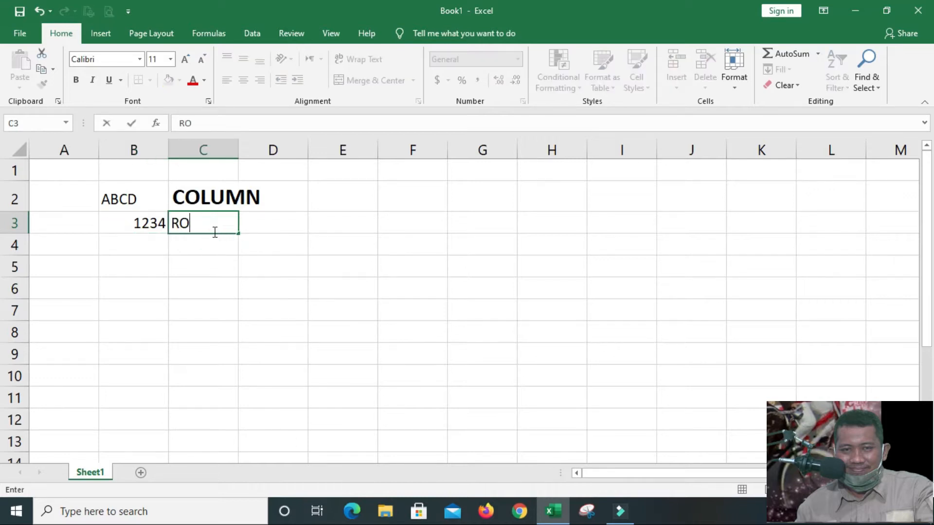
click(210, 251)
click(209, 223)
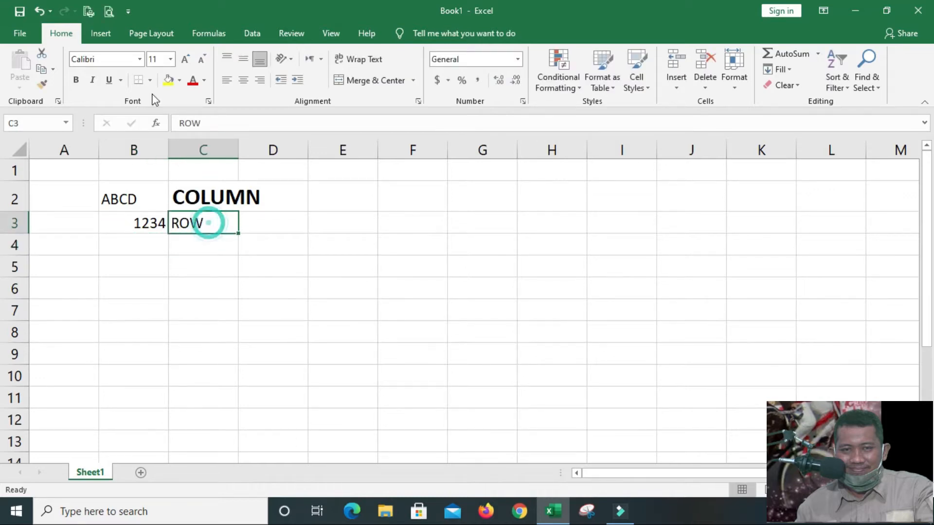
click(76, 80)
click(186, 59)
click(186, 60)
Widen columns C and D so that the COLUMN text fits inside its own cell
drag(238, 151, 283, 151)
click(319, 196)
click(358, 151)
drag(358, 151, 395, 151)
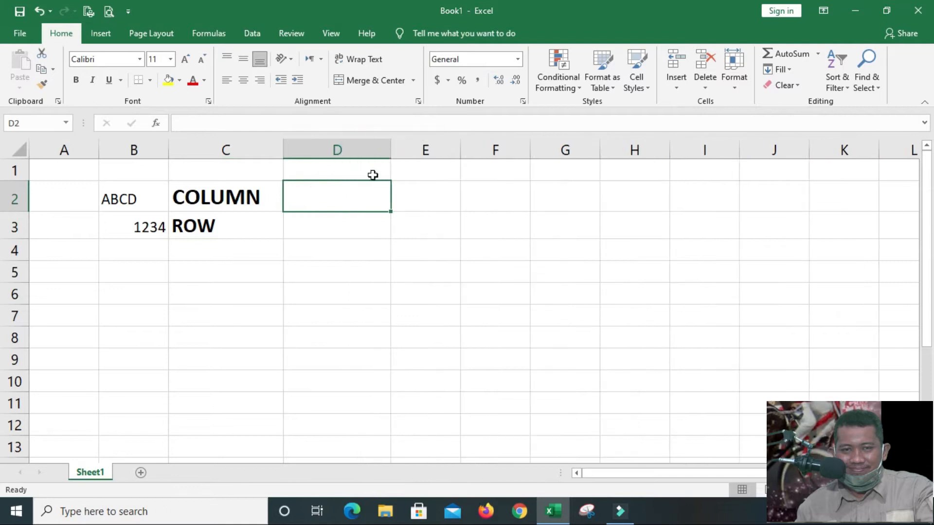
Enter KOLOM in cell D2 and BARIS in cell D3
text(KOLOM)
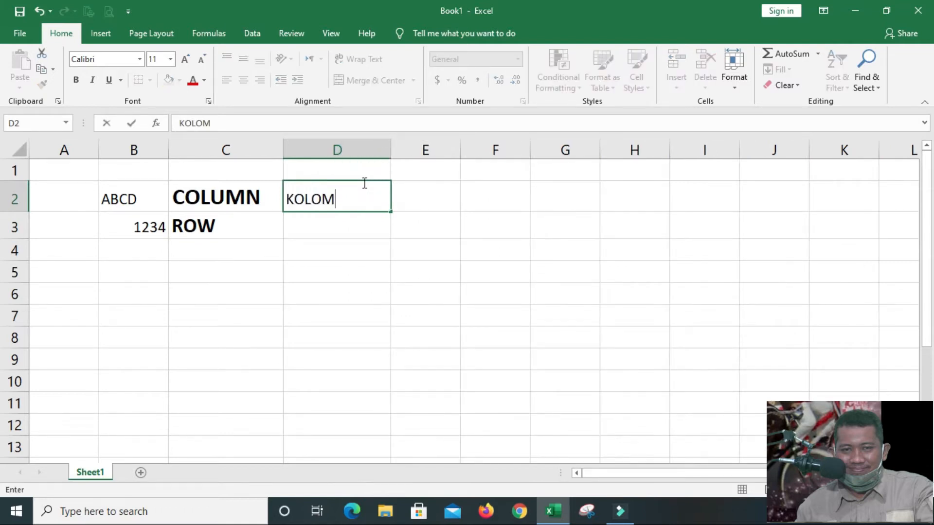
key(Return)
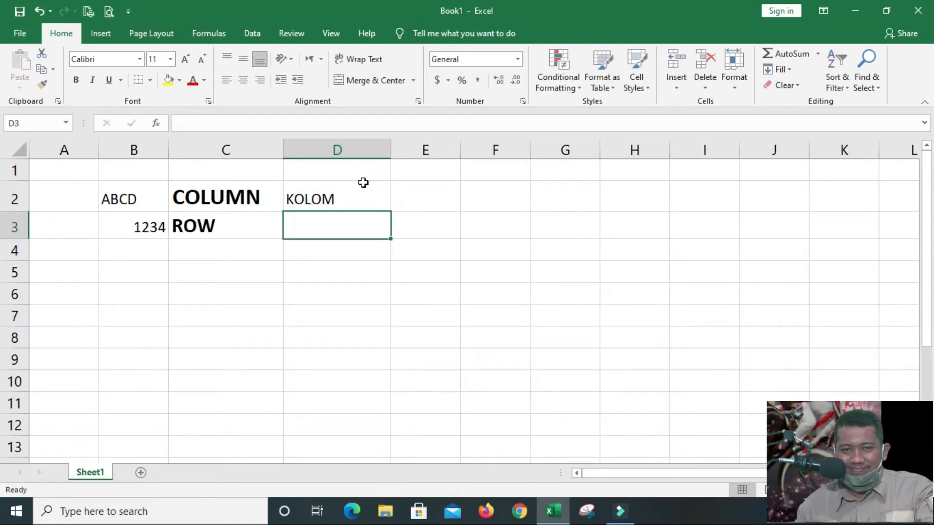
text(BARIS)
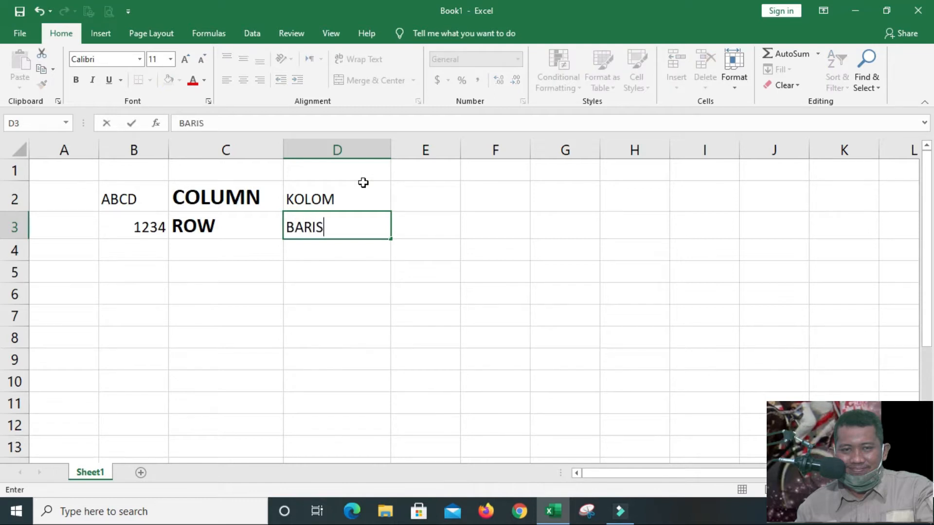
key(Return)
Left-align the 1234 entry in cell B3
key(Up)
key(Left)
key(Left)
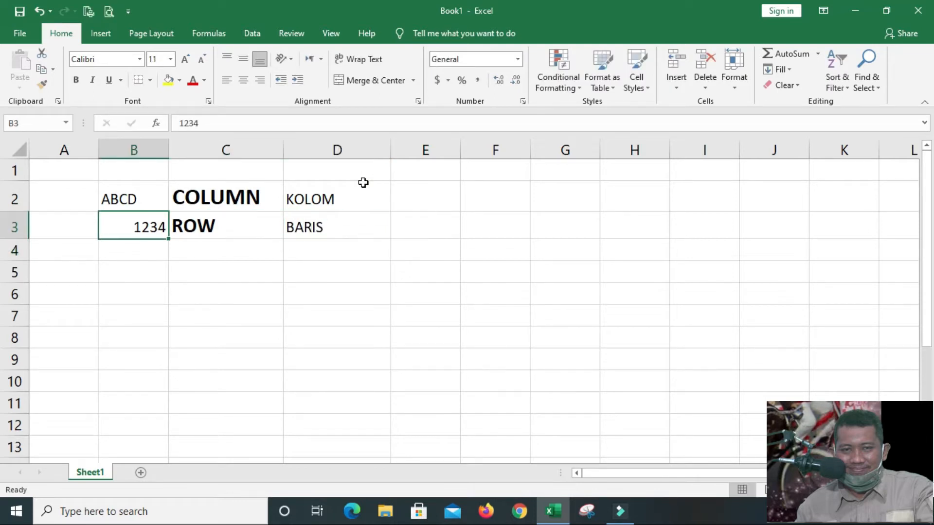
click(228, 81)
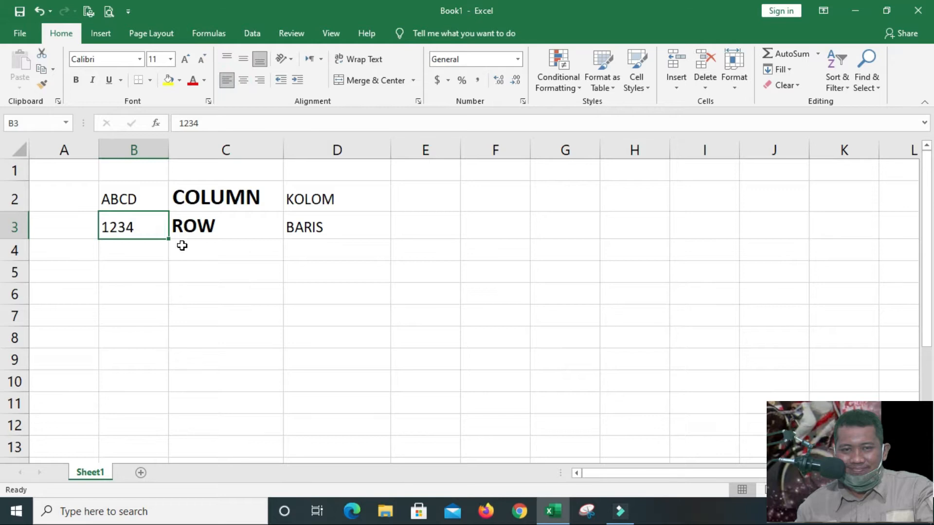
drag(214, 201, 212, 229)
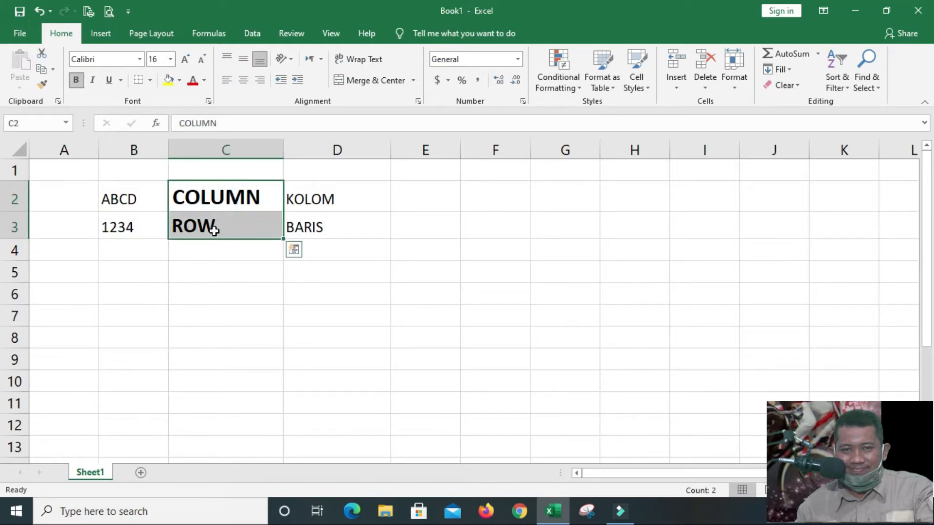
Enter CELL in cell C5 and make it bold
click(197, 269)
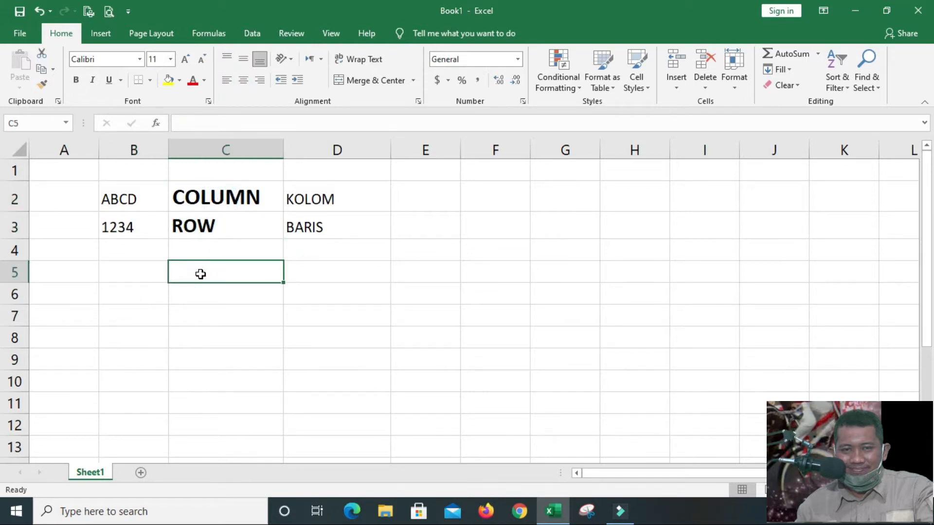
text(CELL)
key(Return)
click(200, 273)
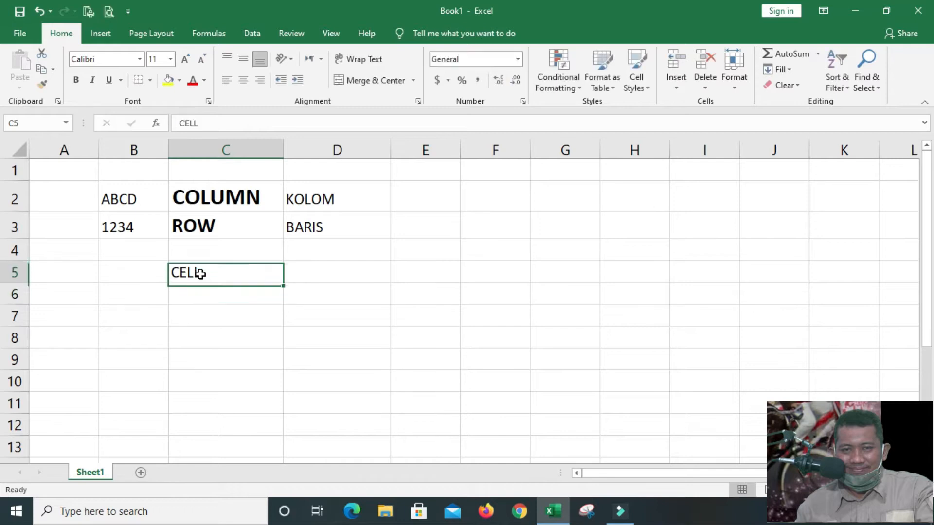
click(75, 79)
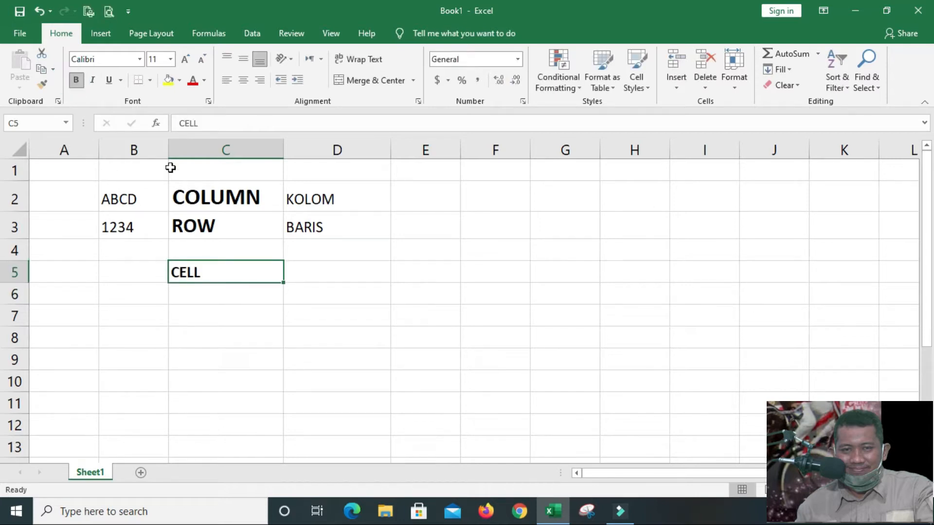
click(156, 314)
click(152, 278)
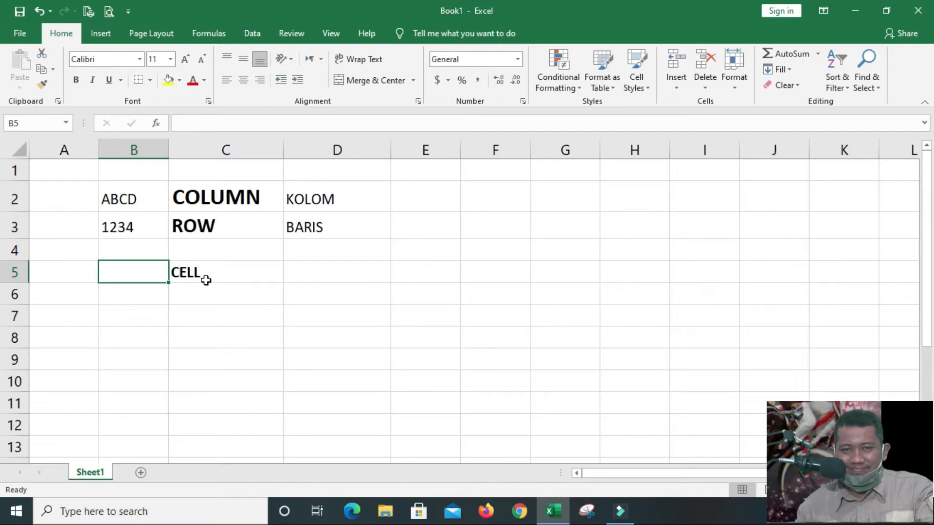
click(295, 283)
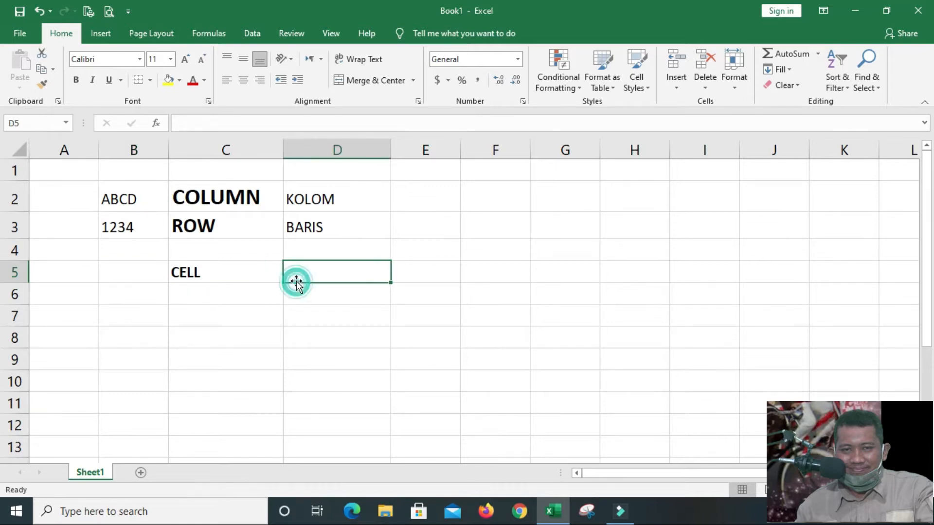
click(264, 282)
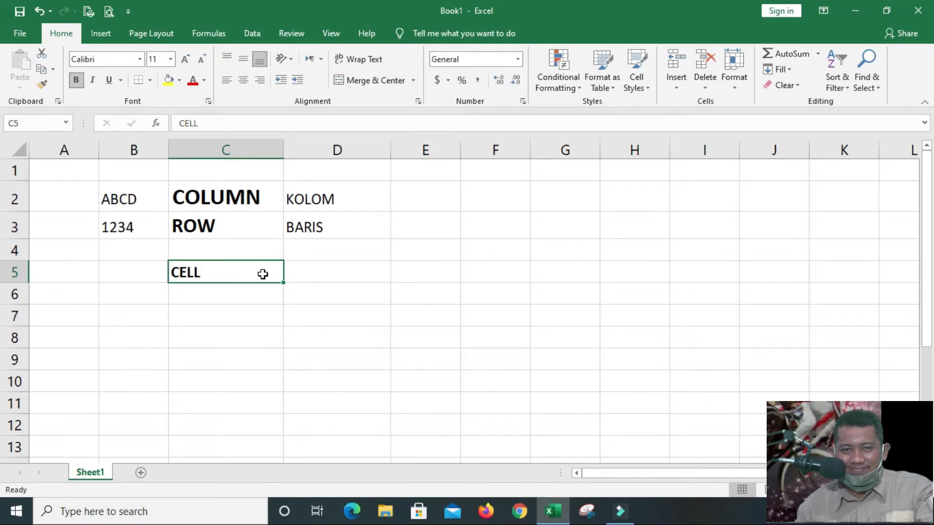
click(319, 273)
click(331, 335)
click(352, 271)
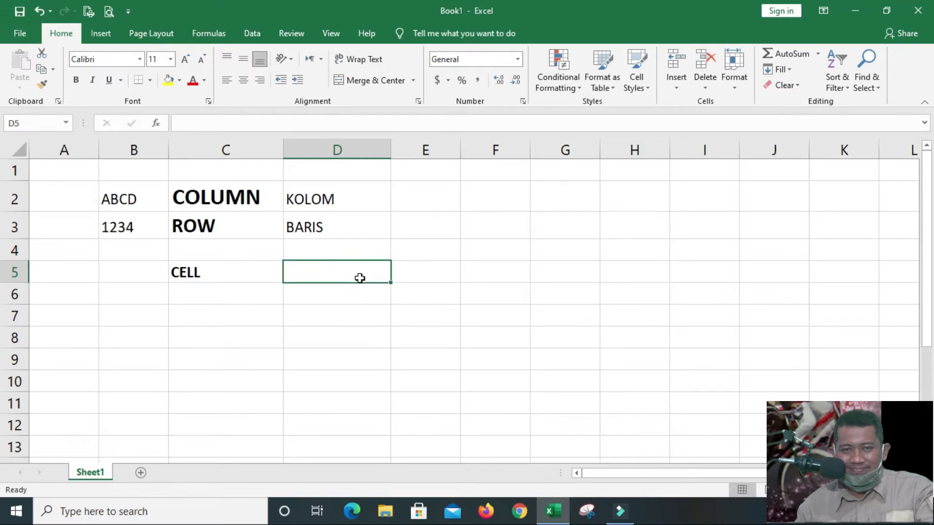
Enter the cell address D5 in cell D5 beside the CELL label and centre it horizontally
click(361, 274)
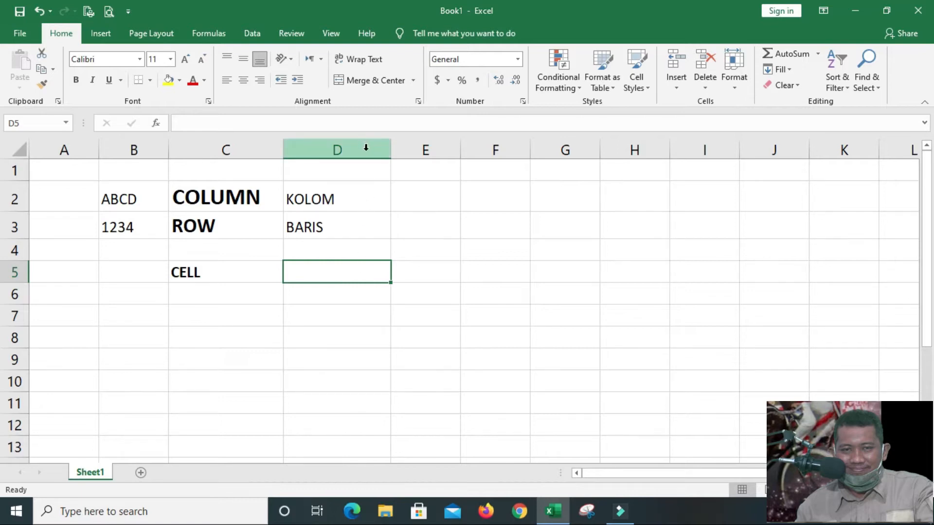
text(D)
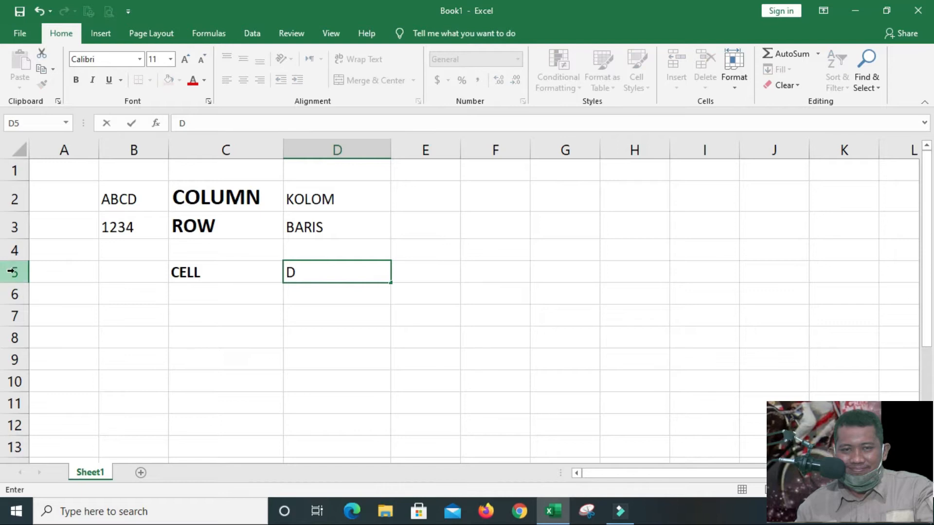
text(5)
click(262, 361)
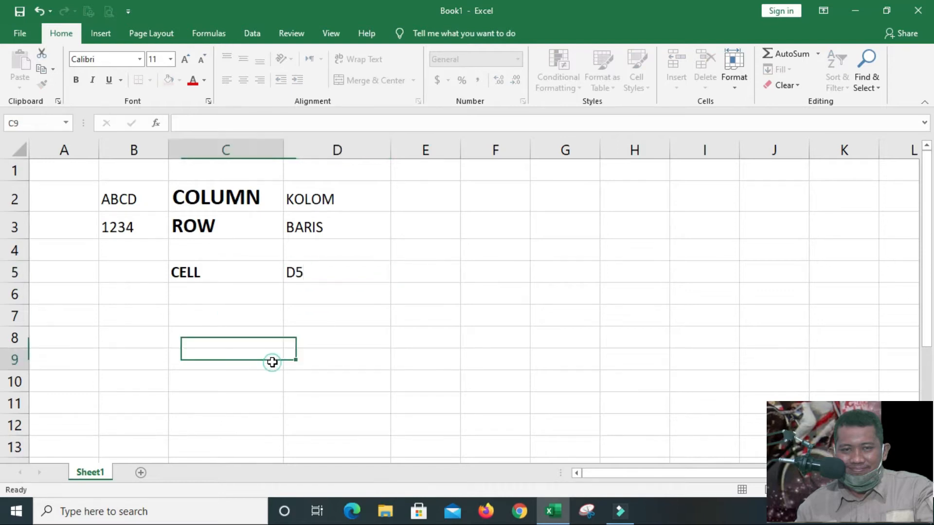
click(324, 276)
click(248, 81)
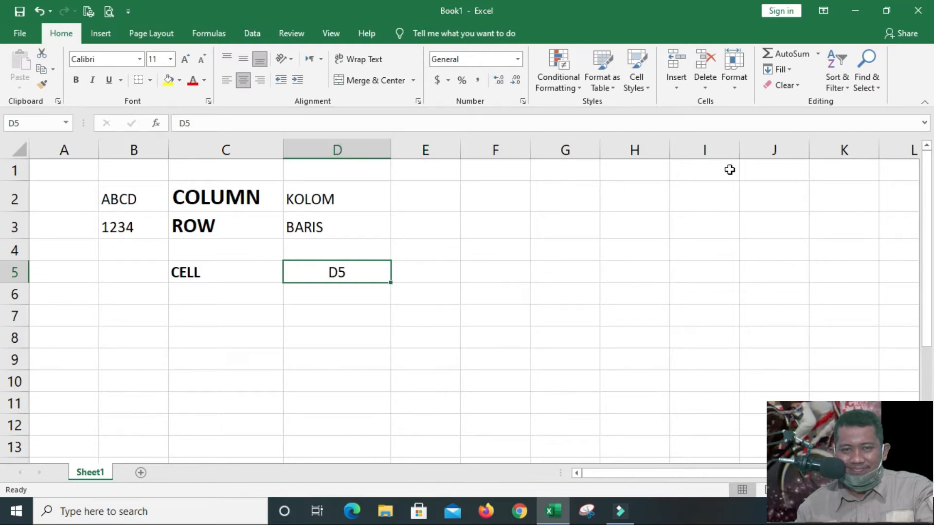
Enter the cell address E5 in cell E5 and centre it horizontally
click(439, 278)
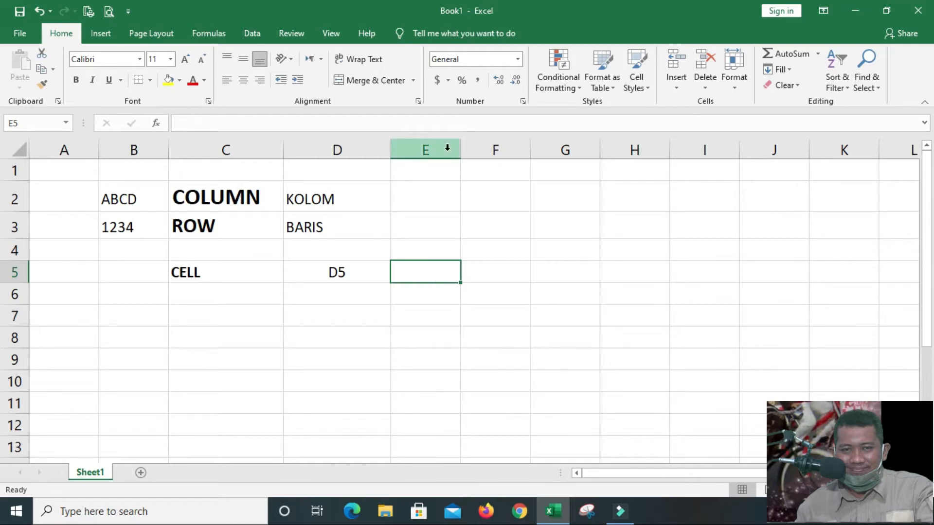
text(E)
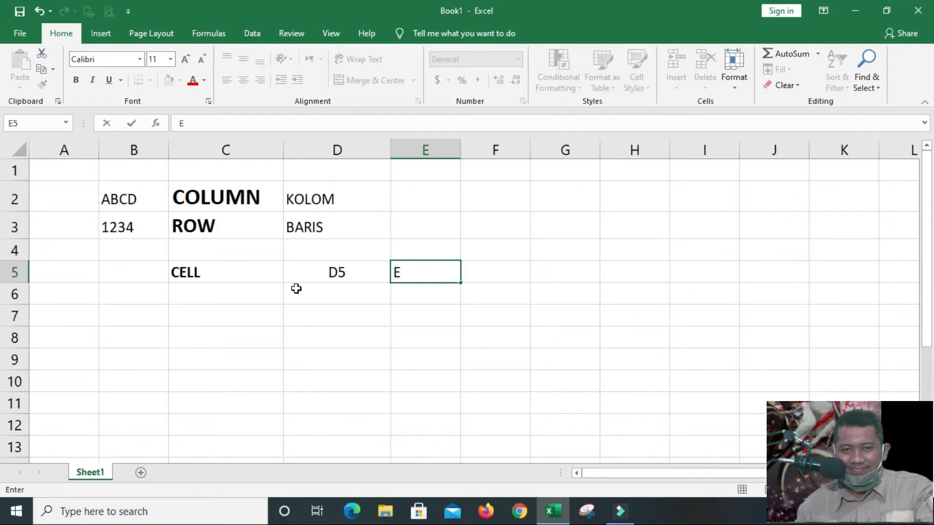
text(5)
key(Return)
click(437, 270)
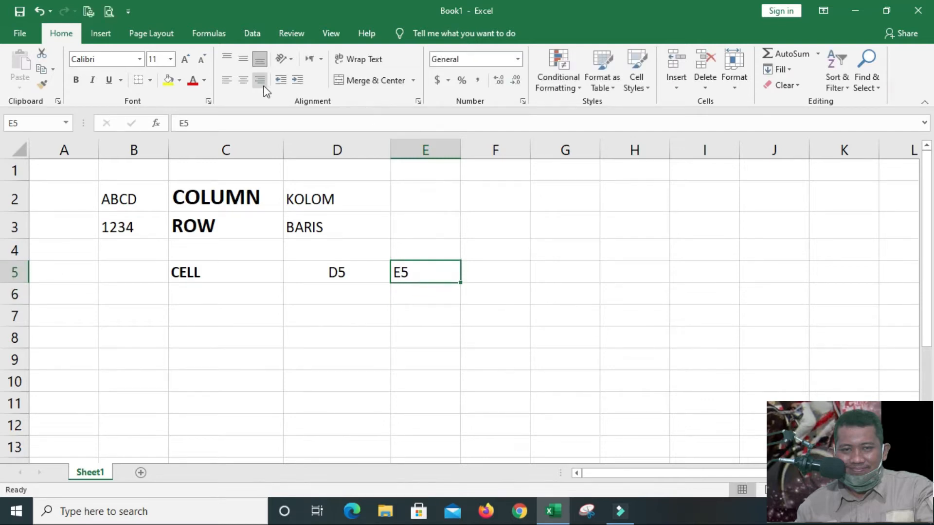
click(243, 79)
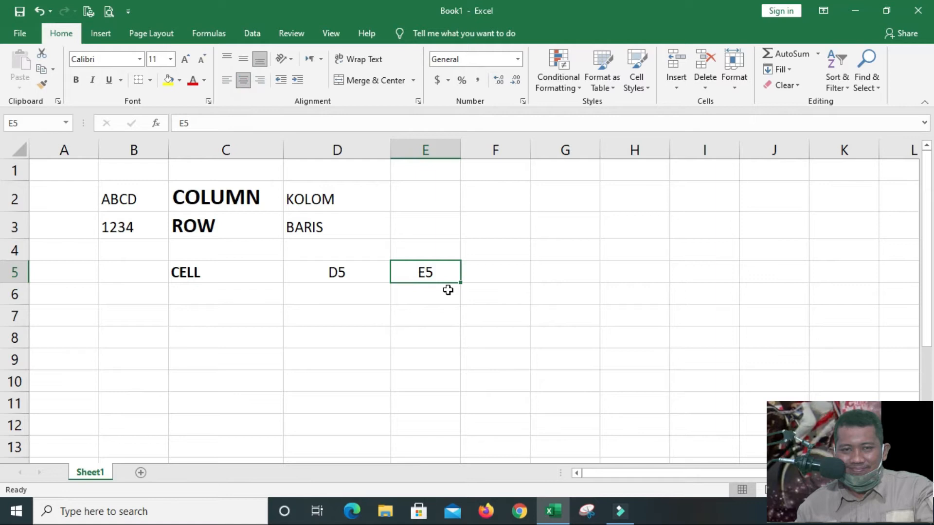
Enter the cell address F5 in cell F5 and centre it horizontally
click(492, 273)
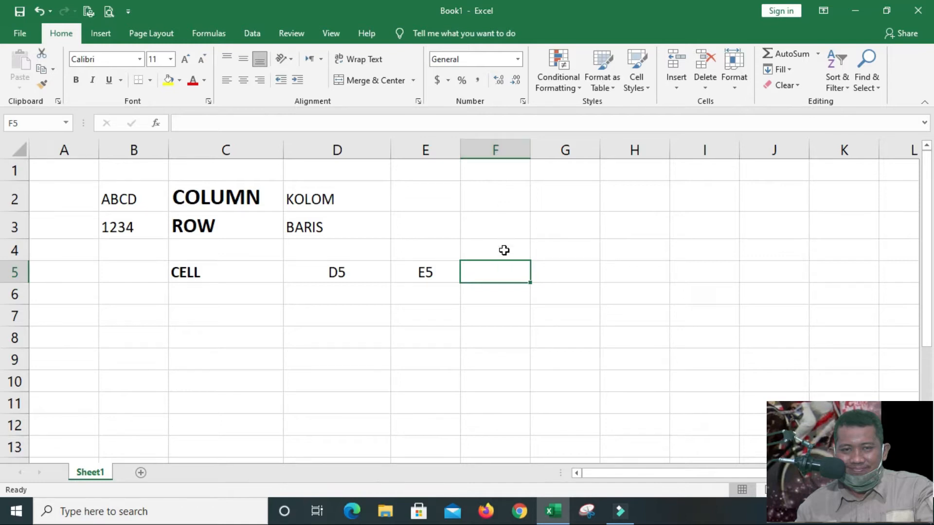
text(F5)
key(Return)
click(501, 274)
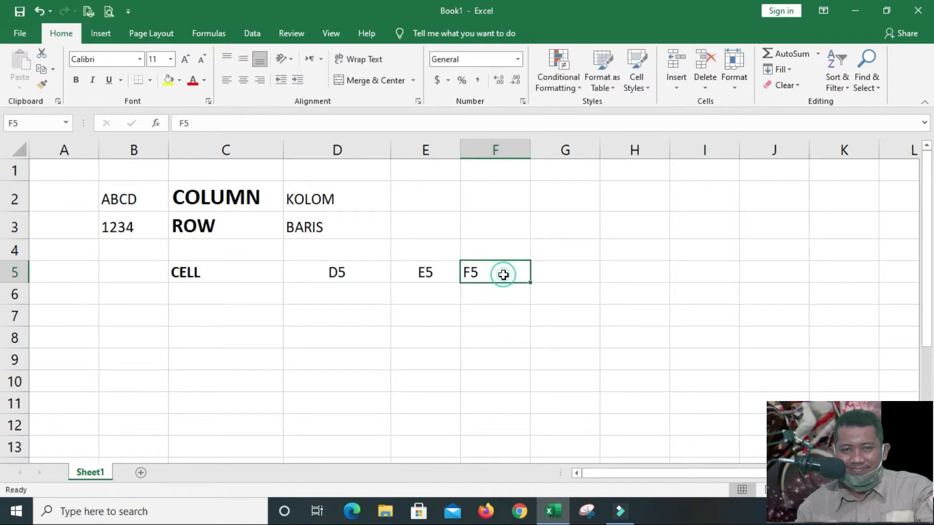
click(244, 80)
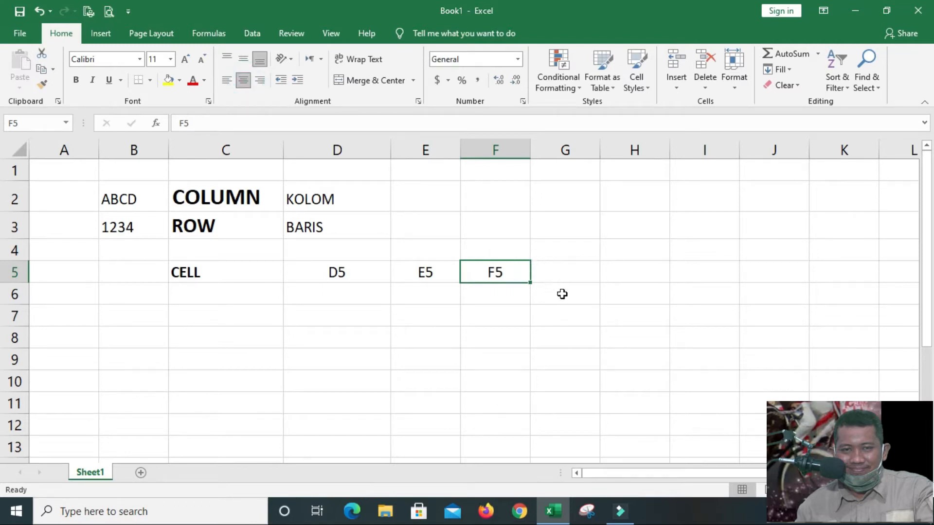
Enter the cell address E12 in cell E12 and centre it horizontally
click(433, 424)
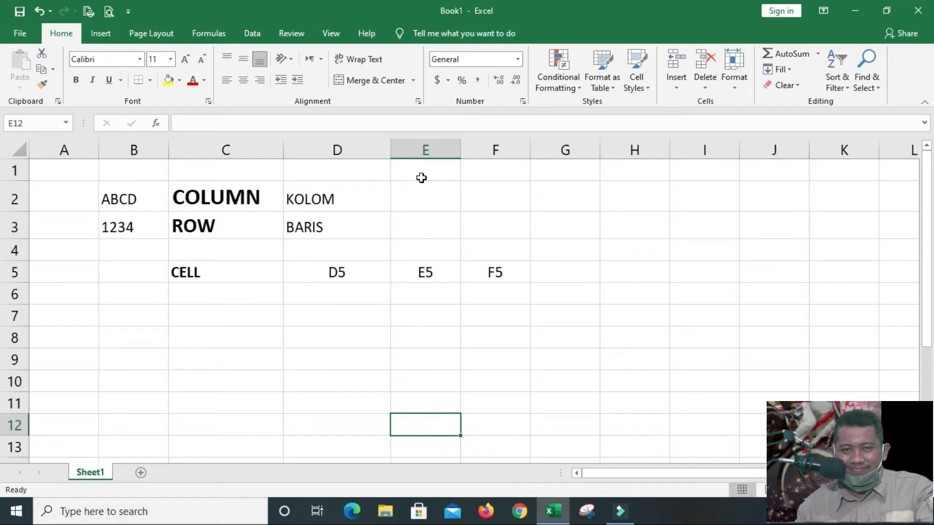
text(E)
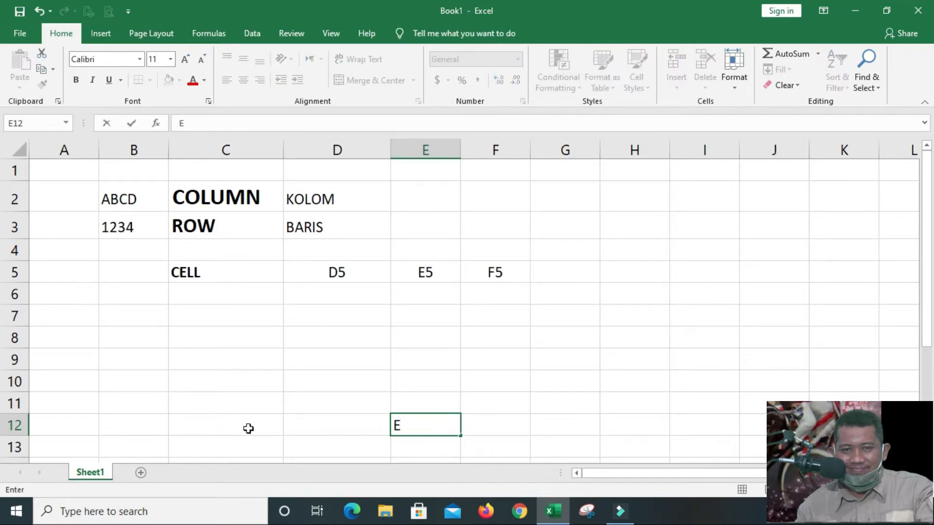
text(12)
click(455, 451)
click(443, 429)
click(244, 81)
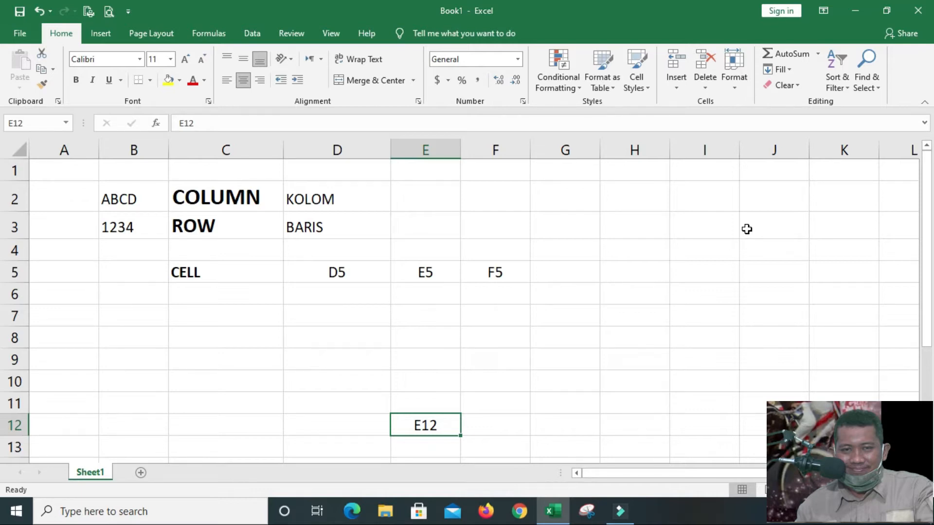
Select several single cells, including E7, C7, C9, A1 and D13, to examine the address shown for each
click(439, 311)
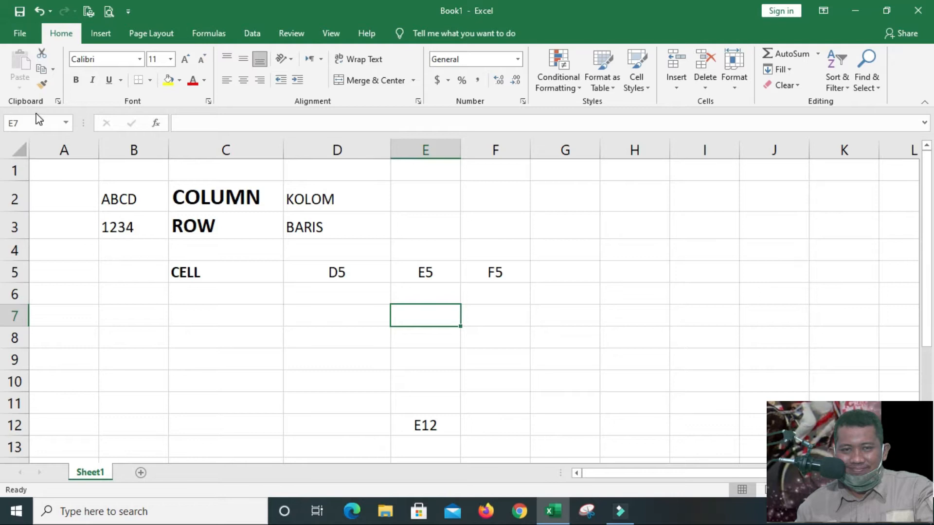
click(261, 319)
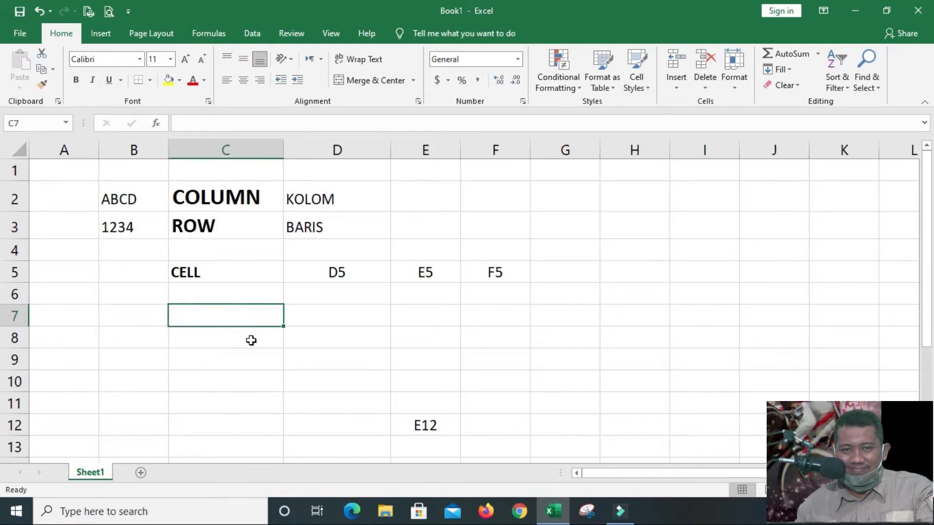
click(250, 338)
click(249, 364)
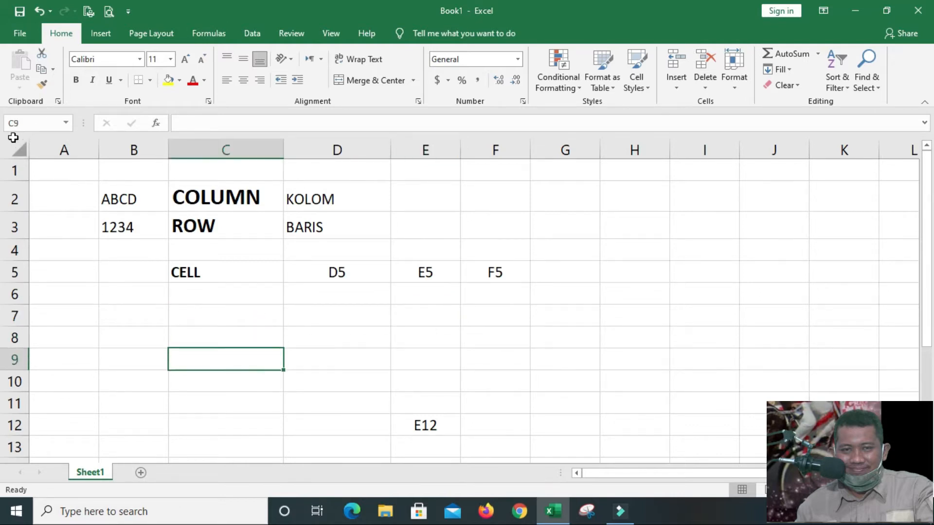
click(73, 252)
click(79, 190)
click(68, 168)
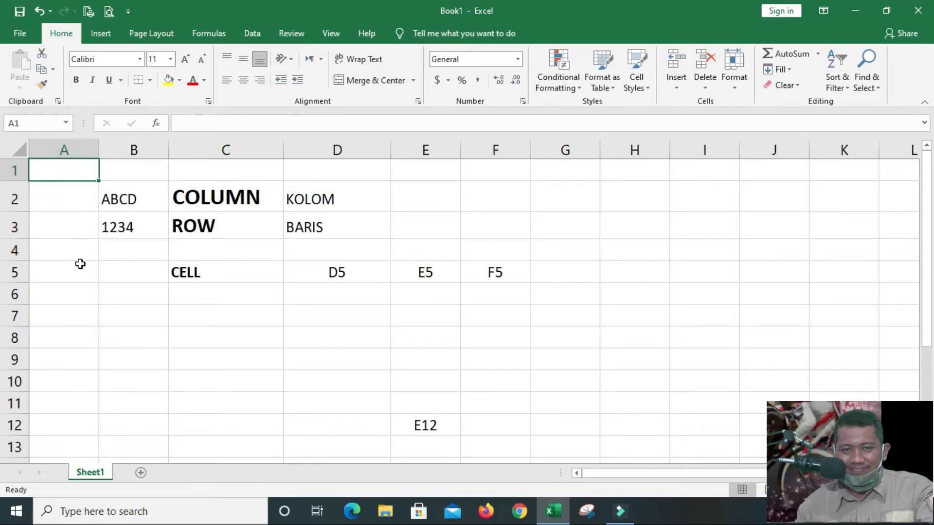
click(310, 396)
click(347, 441)
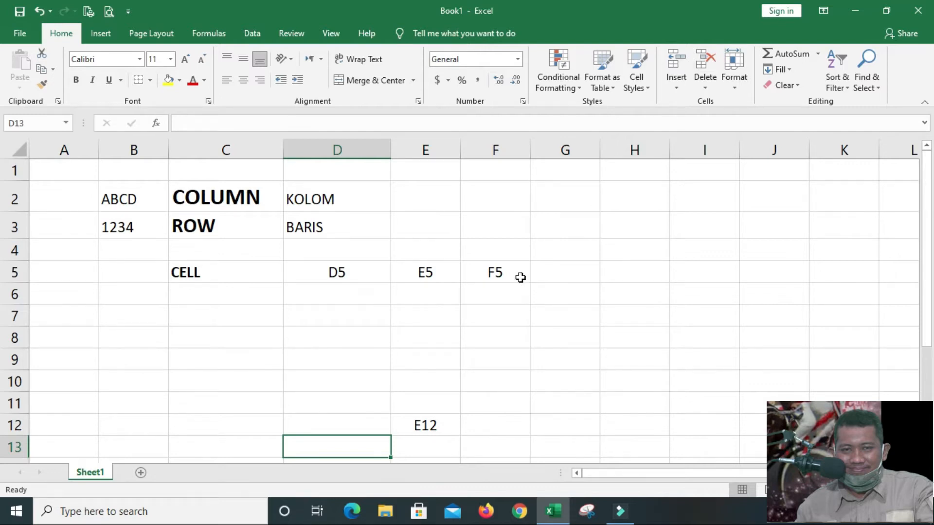
Increase the font size of the CELL label in cell C5 by three increments
click(208, 271)
click(185, 59)
click(186, 59)
click(186, 59)
click(422, 364)
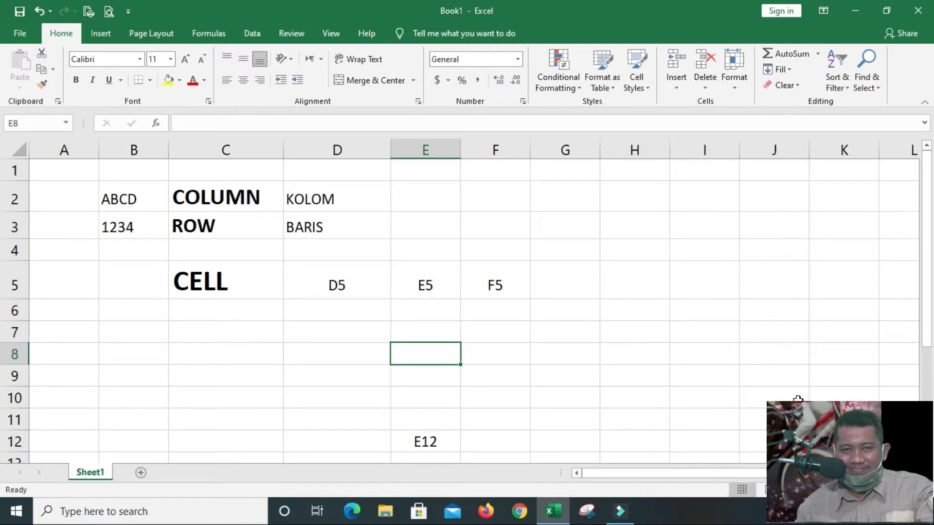
Enter RANGE in cell C7 and enlarge its font size to 20
click(188, 334)
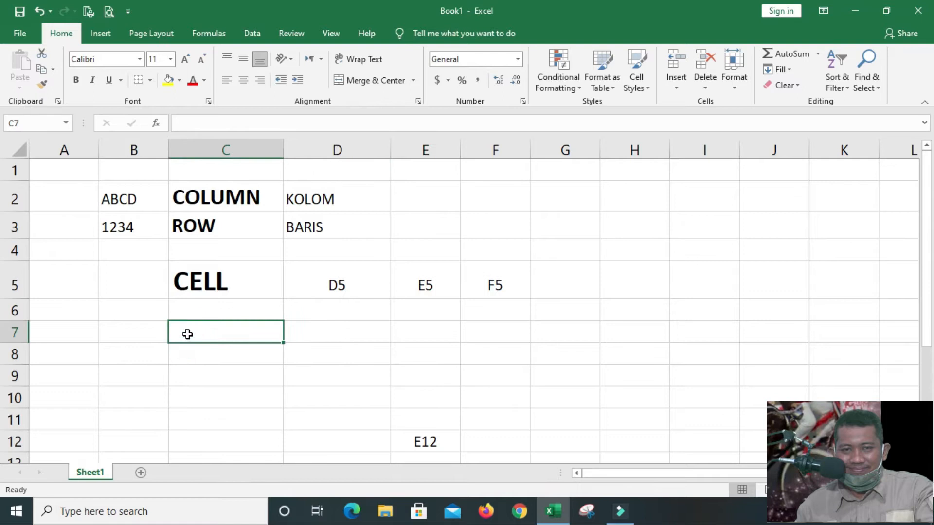
text(RANGE)
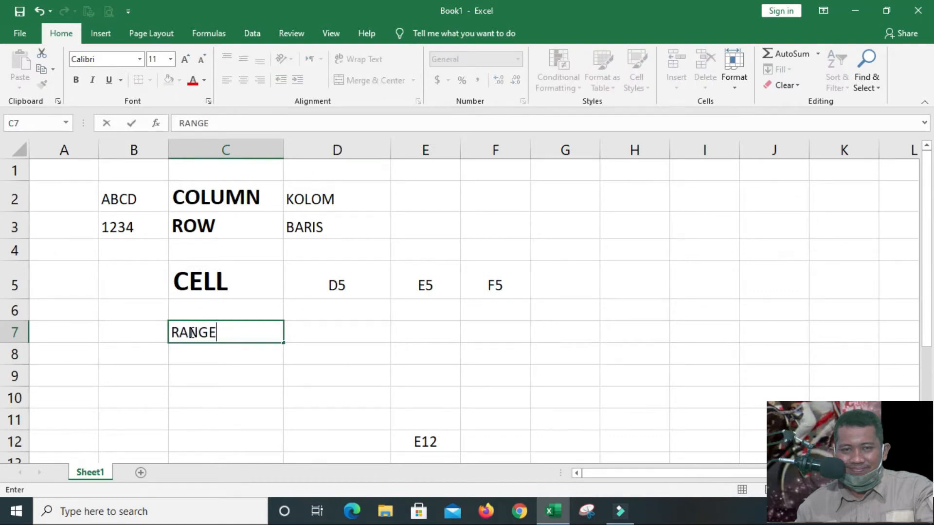
key(Return)
click(189, 332)
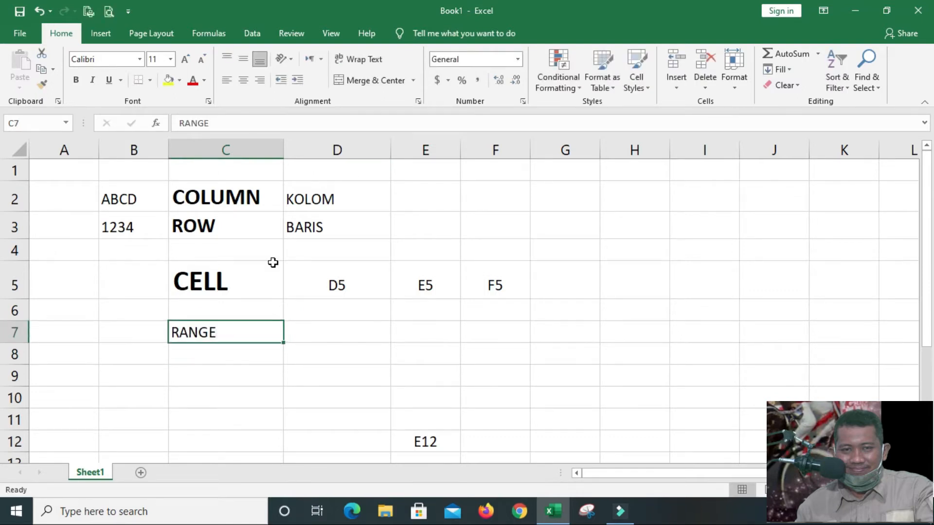
click(186, 61)
click(187, 60)
click(185, 59)
click(185, 60)
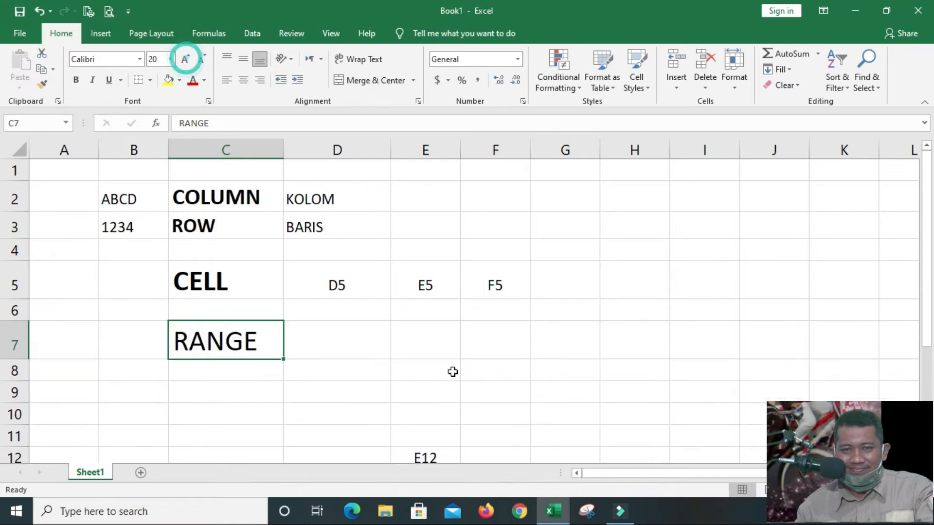
click(397, 386)
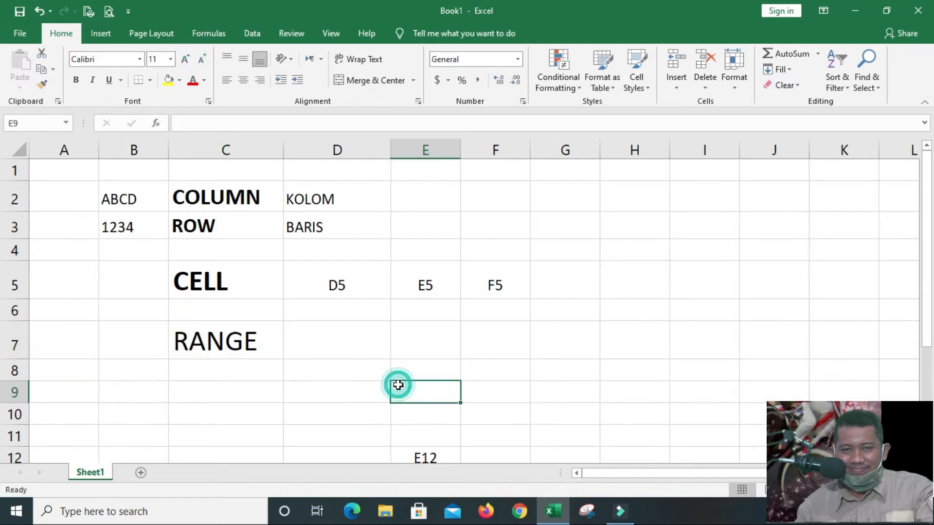
Select single cells and blocks such as D5:F5, D5:F7 and D7:E7 to examine how a range spans several cells
click(363, 286)
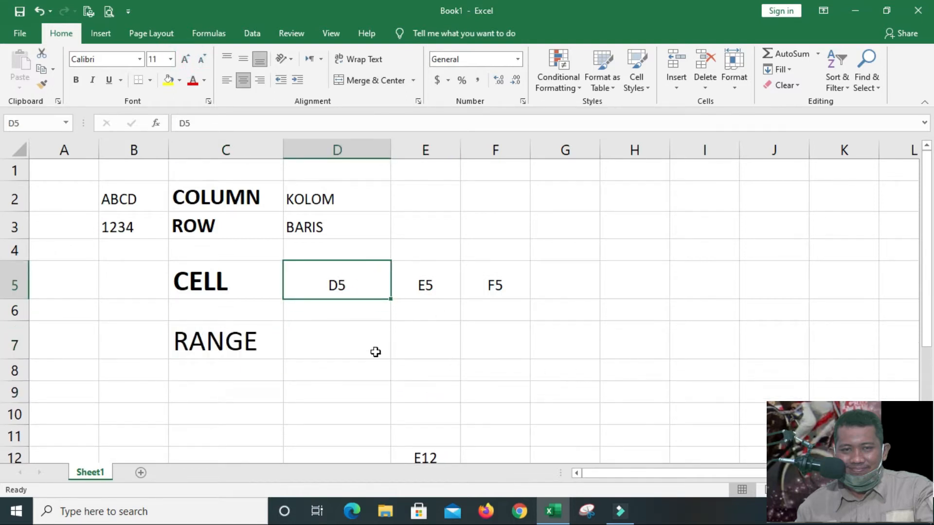
click(328, 340)
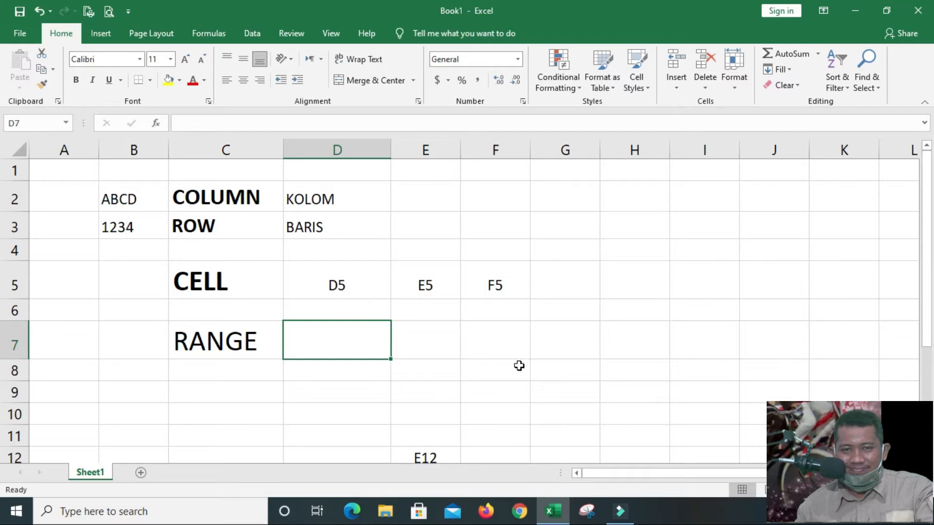
click(349, 287)
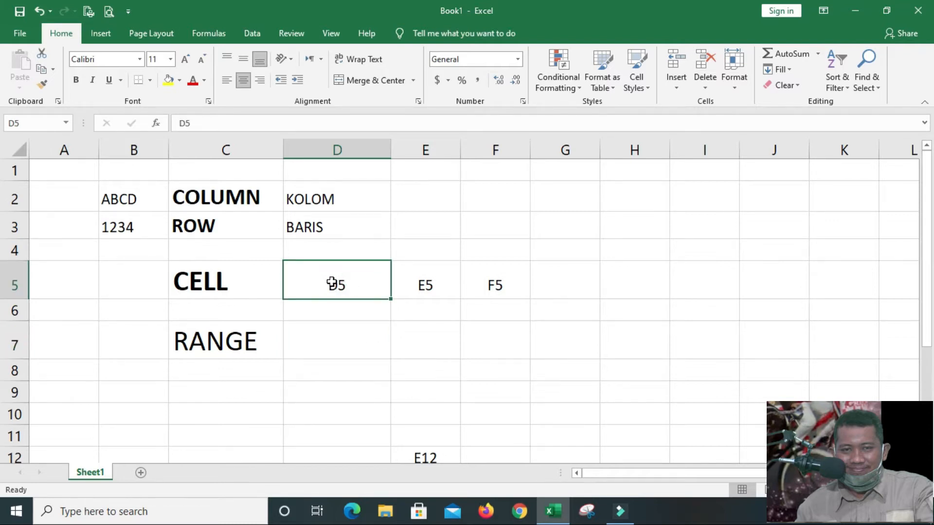
drag(334, 282, 506, 284)
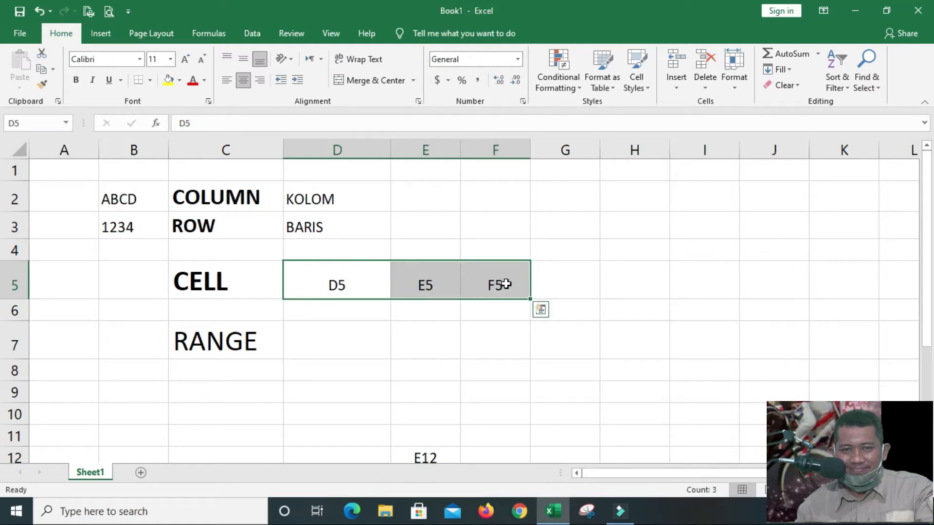
drag(322, 282, 494, 290)
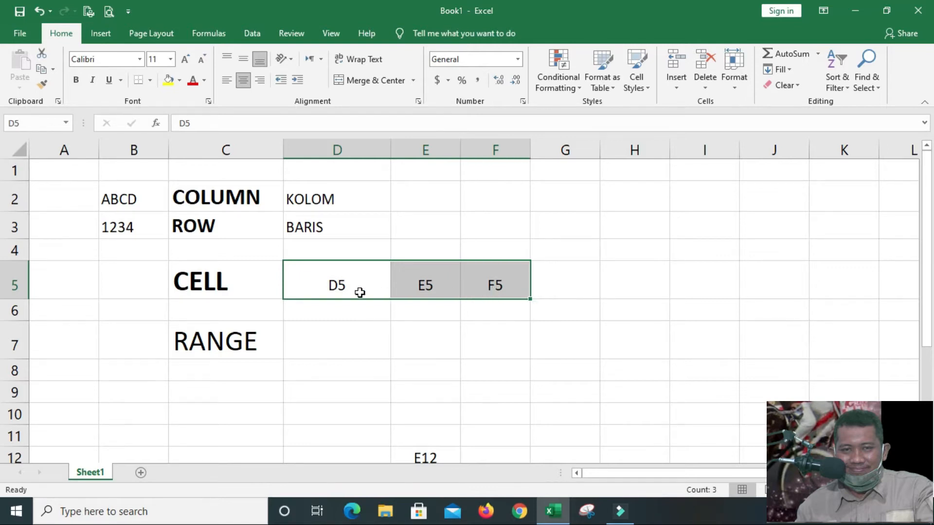
click(480, 282)
drag(343, 284, 502, 355)
click(501, 352)
drag(344, 336, 451, 330)
Make the RANGE label in cell C7 bold
click(264, 342)
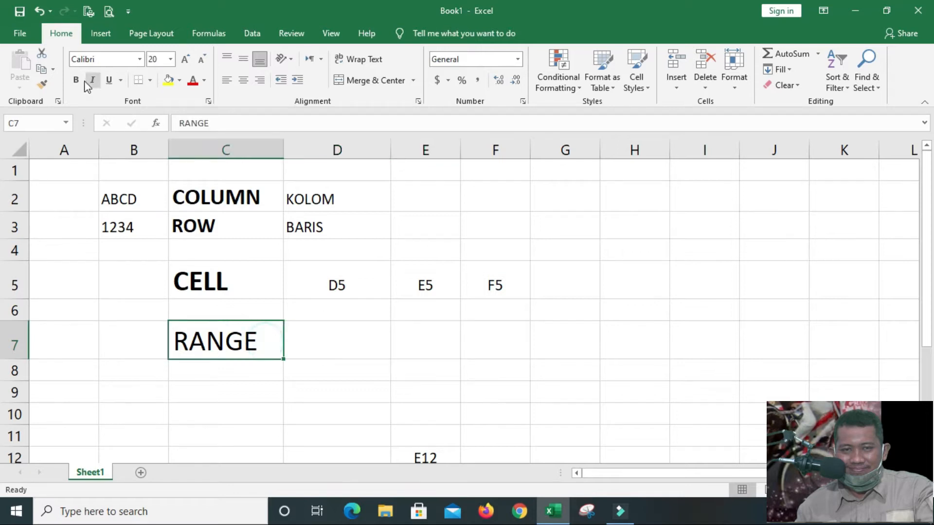
click(76, 79)
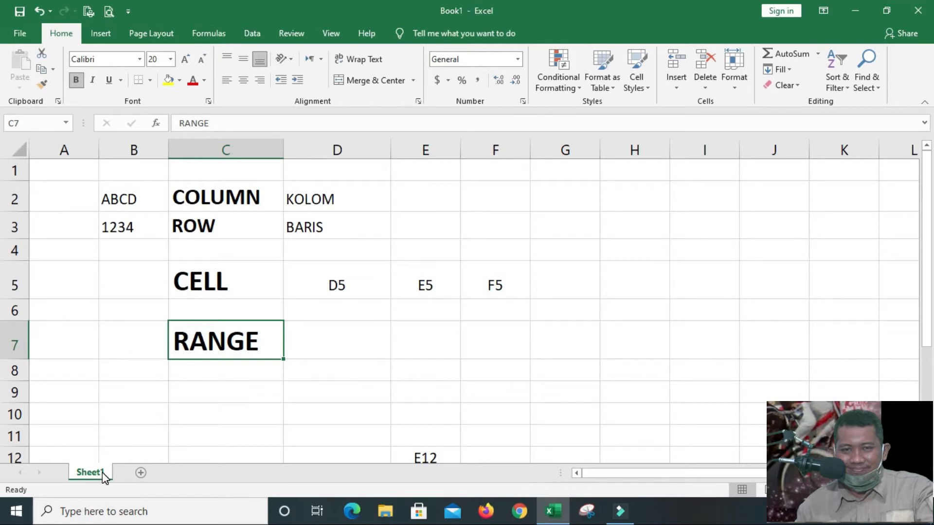
Add a new worksheet to the workbook and enter penjumlahan in its cell A1
click(143, 474)
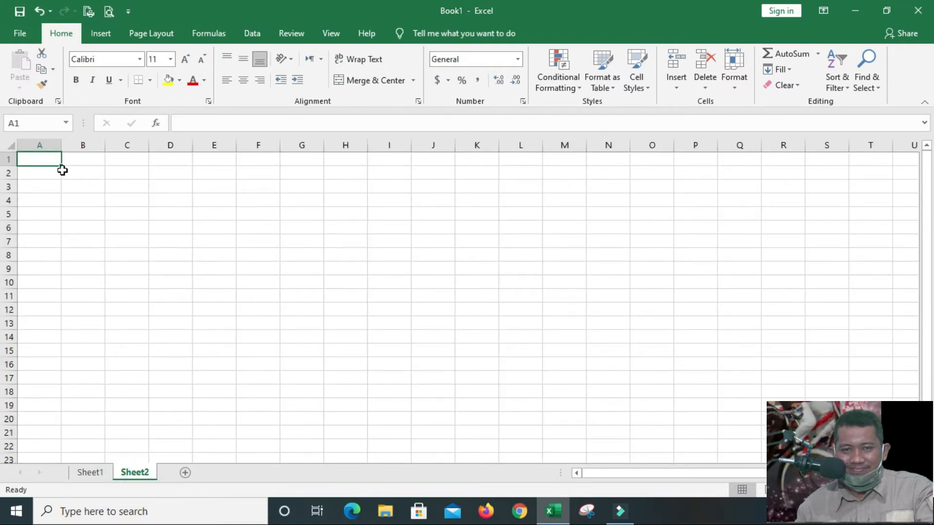
click(56, 202)
click(51, 163)
text(penjumlahan)
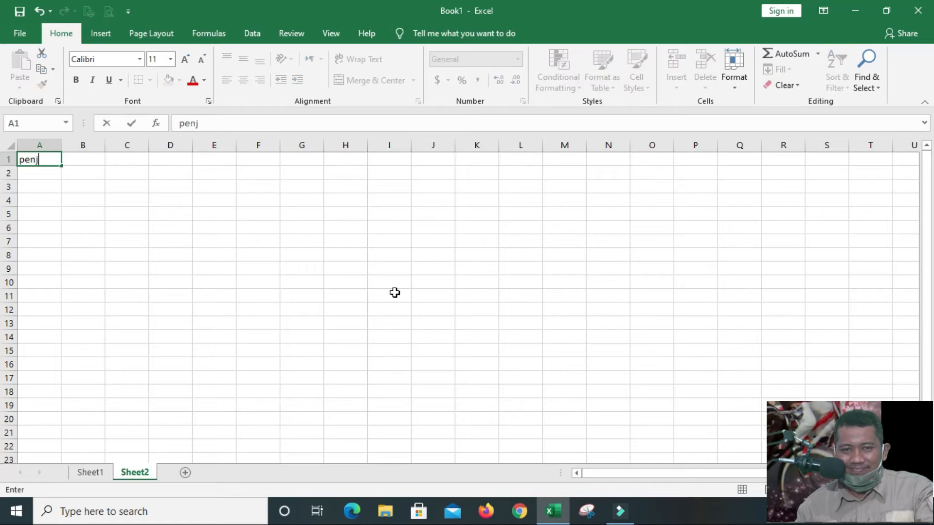
key(Return)
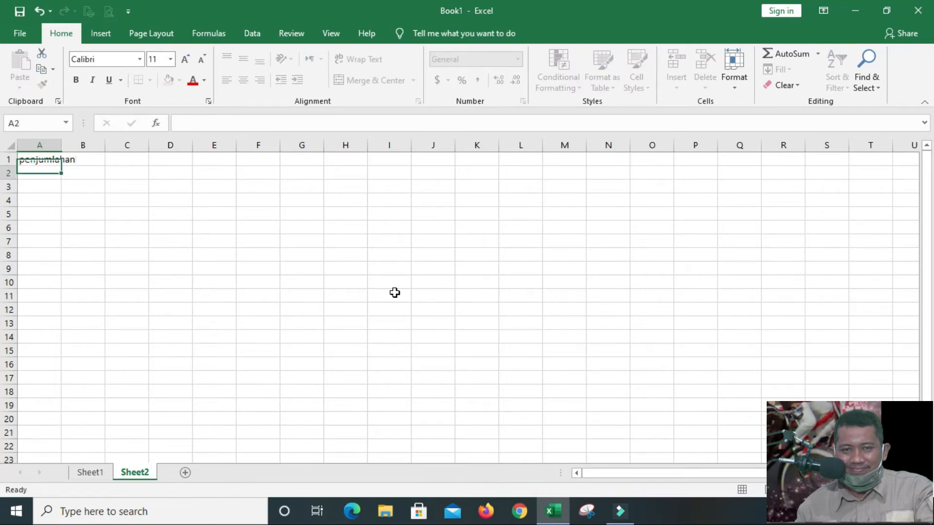
Re-enter the title in cell A1 in capitals as PENJUMLAHAN
key(Up)
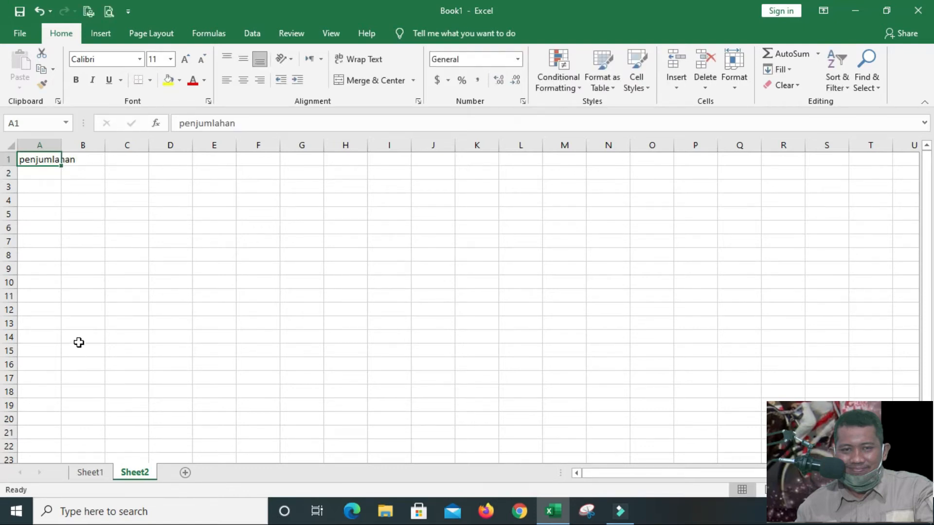
text(PENJUM)
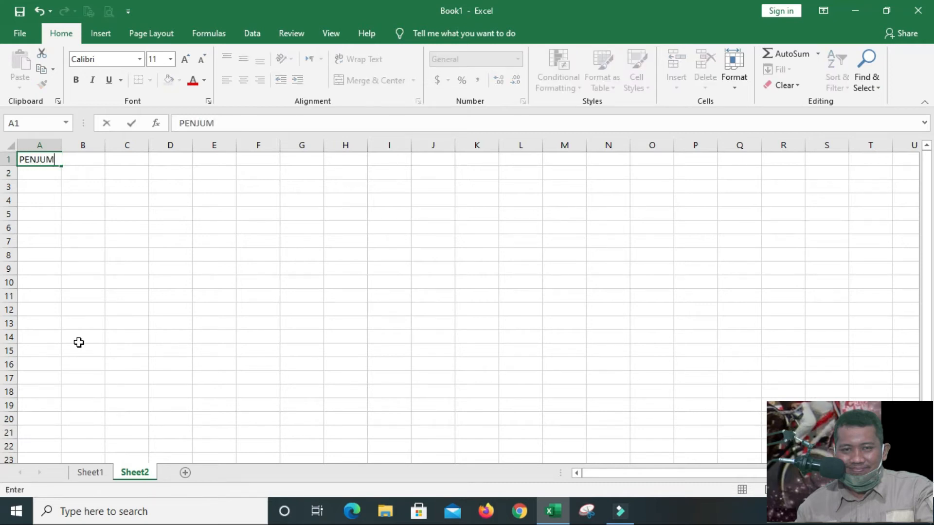
text(LAHAN)
key(Return)
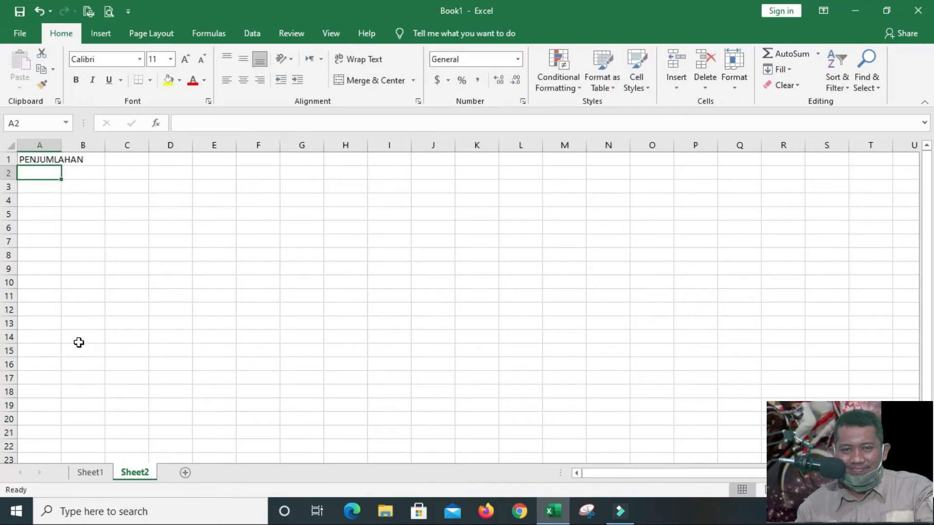
Format all of column A in bold with a font size of 22
click(51, 145)
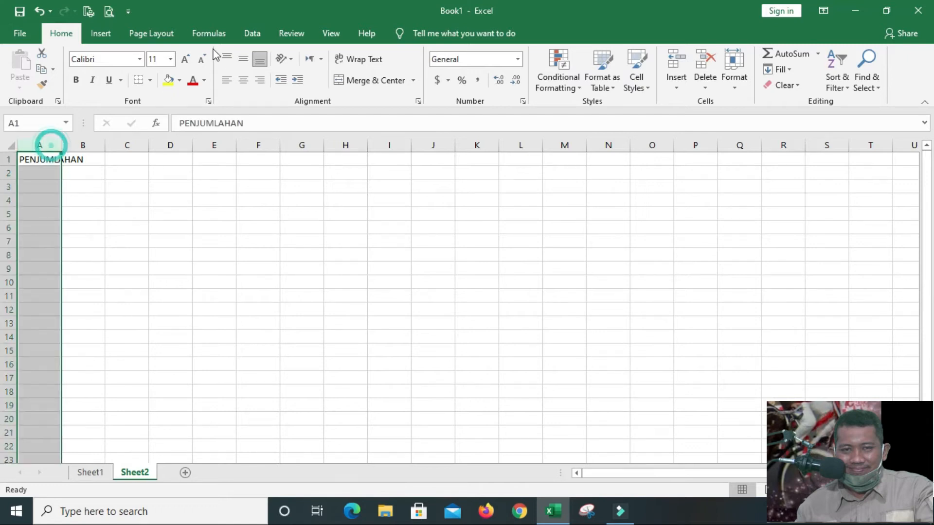
click(185, 59)
click(185, 59)
click(185, 59)
click(185, 59)
click(185, 59)
click(184, 59)
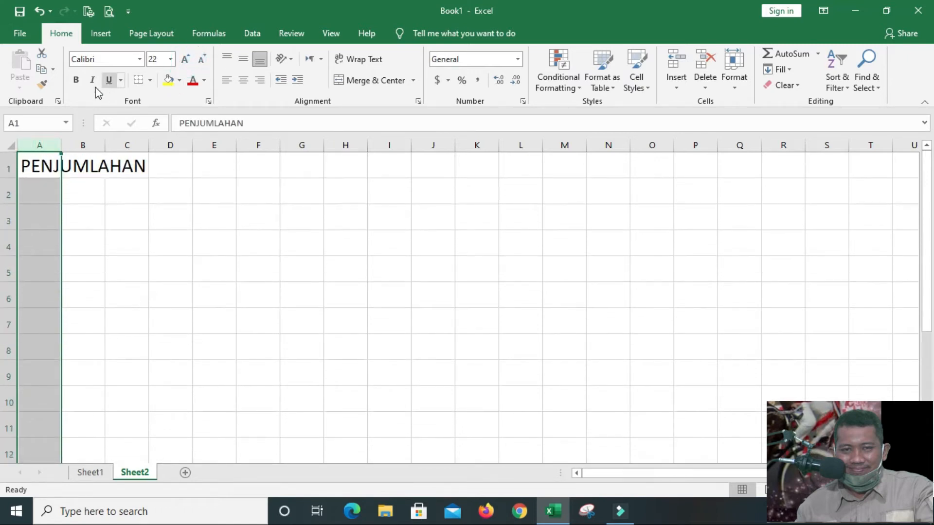
click(76, 80)
click(45, 197)
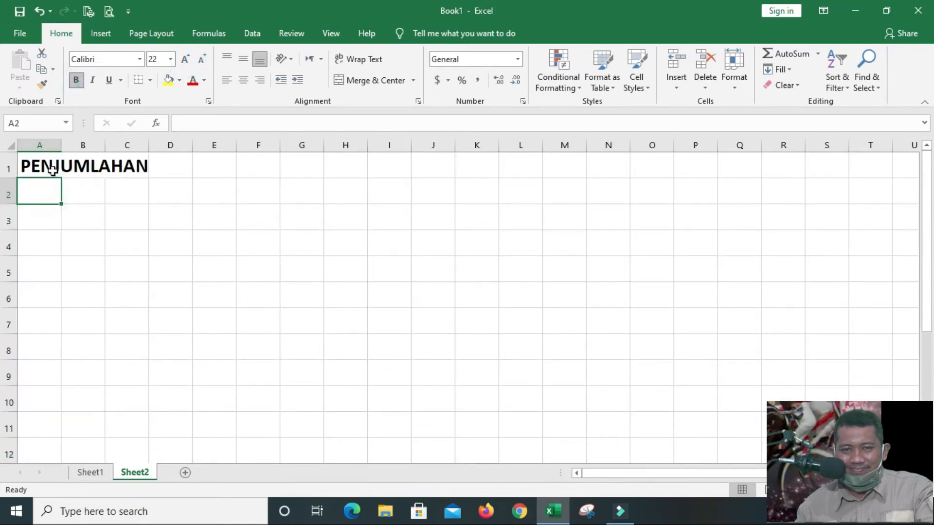
Widen column A and fit it to the PENJUMLAHAN title
click(48, 165)
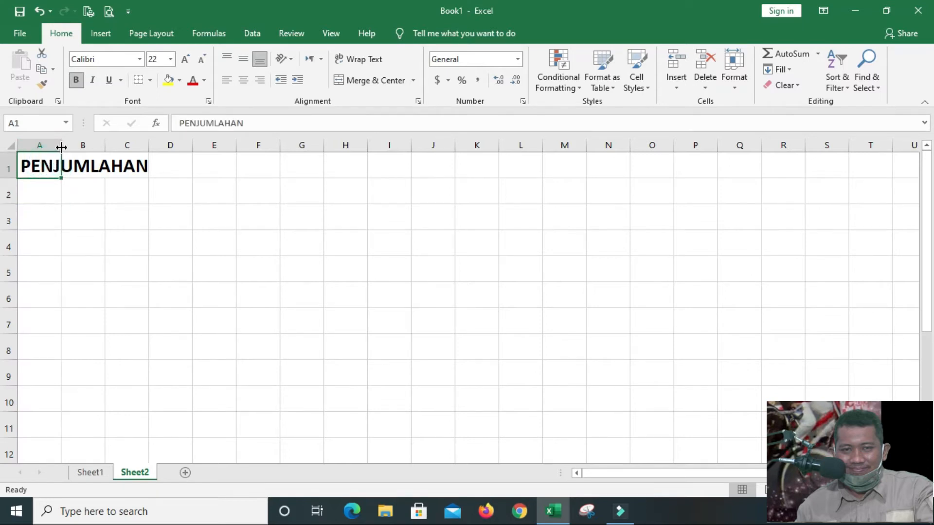
drag(62, 147, 162, 154)
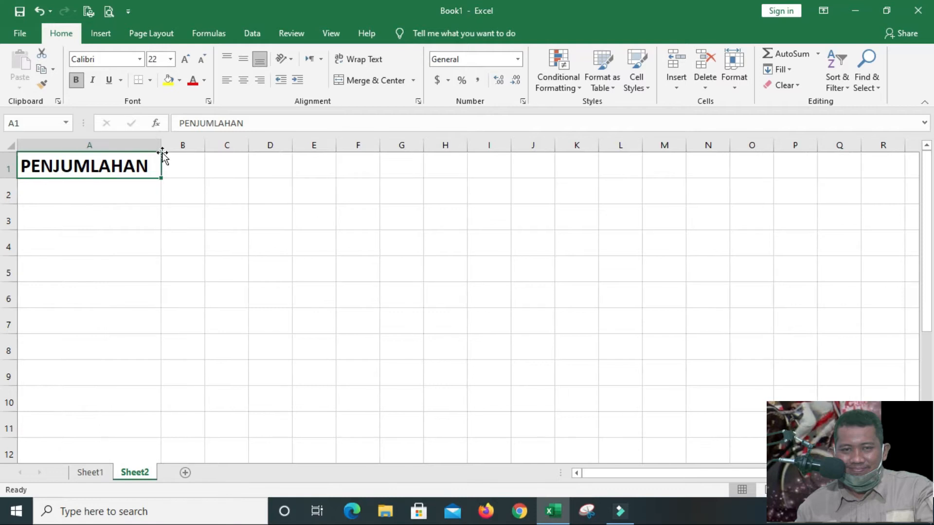
double_click(161, 146)
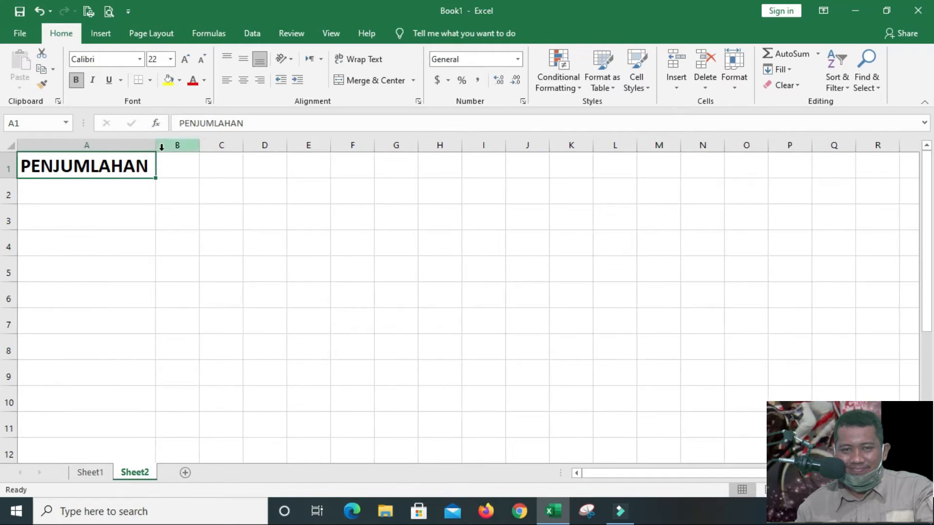
Enter a plus sign (+) in cell B1 and format it bold, font size 20 and centred
click(188, 161)
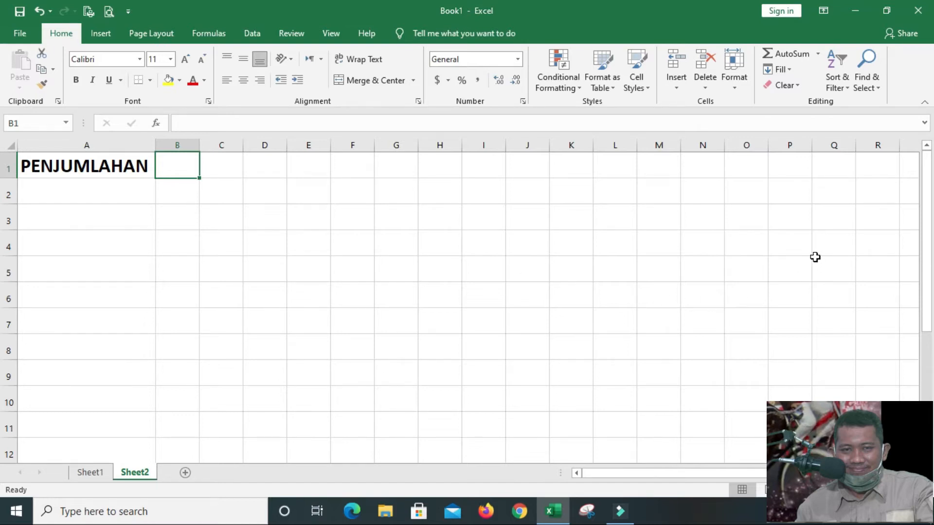
text(+)
key(ctrl+Return)
click(75, 80)
click(184, 59)
click(185, 59)
click(185, 60)
click(184, 59)
click(185, 59)
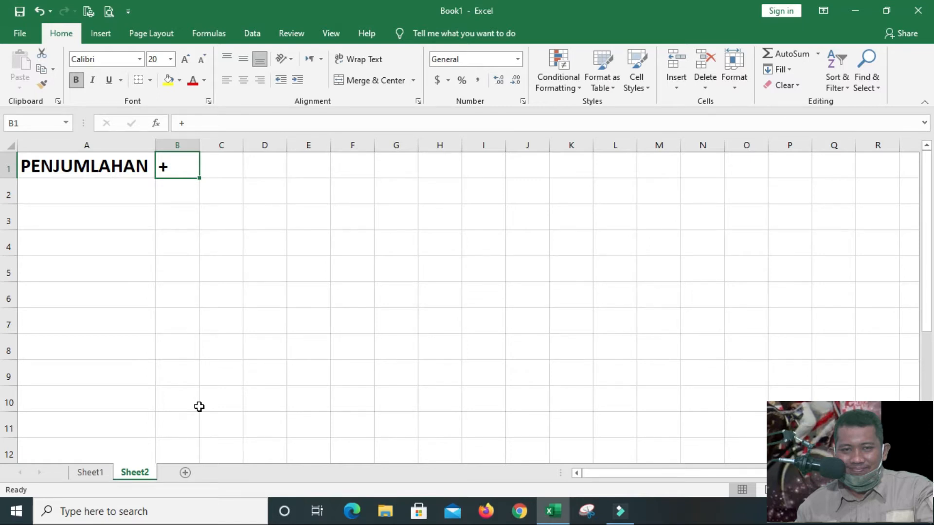
click(243, 80)
click(120, 188)
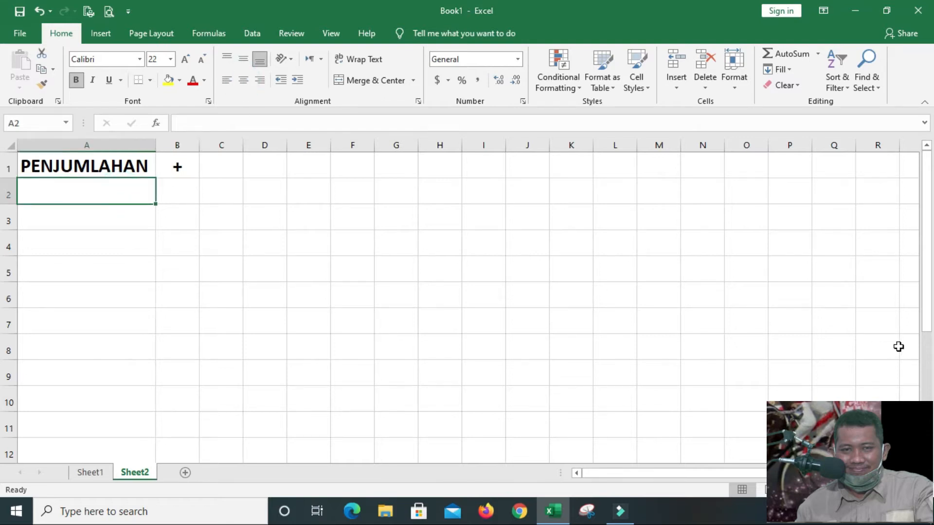
Enter the first number, 5, in cell D1
click(257, 164)
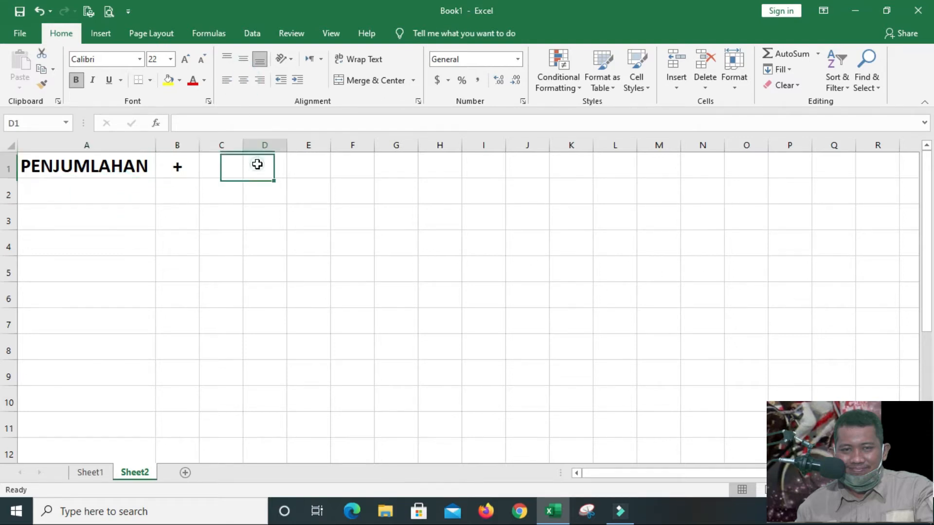
click(220, 165)
click(270, 166)
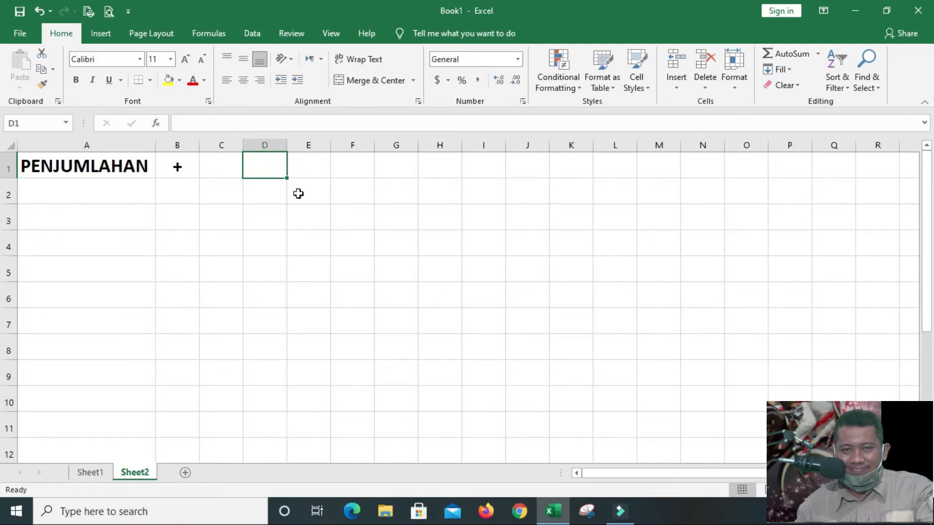
text(5)
click(308, 168)
click(276, 169)
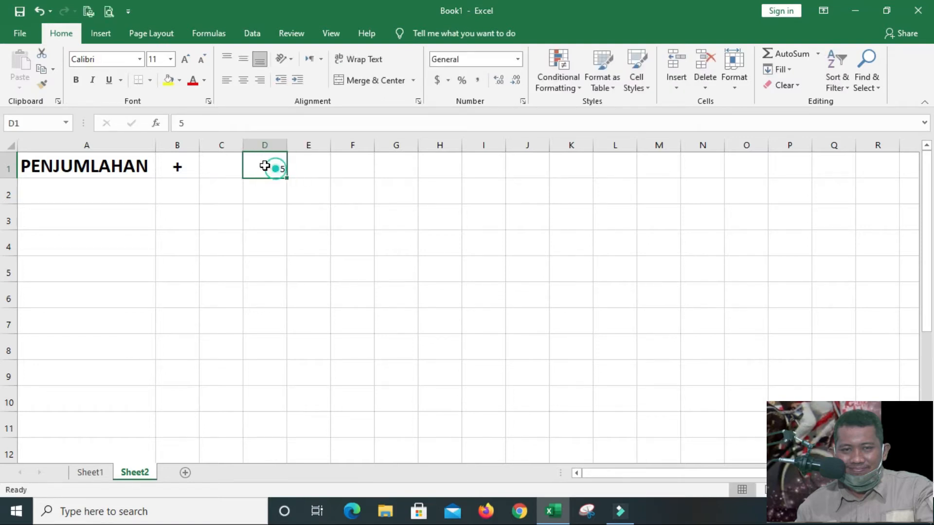
Set the whole sheet's font size to 24 and widen all columns to hold the PENJUMLAHAN title
click(12, 144)
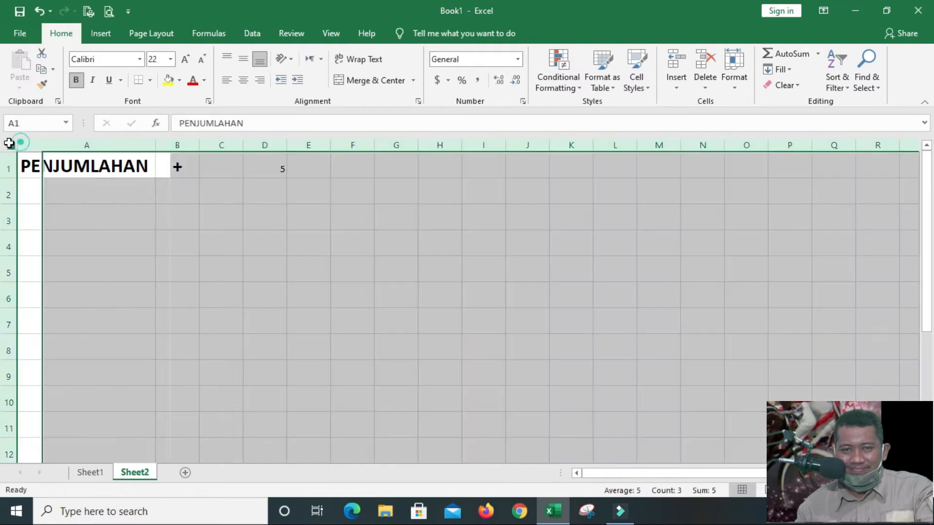
click(170, 60)
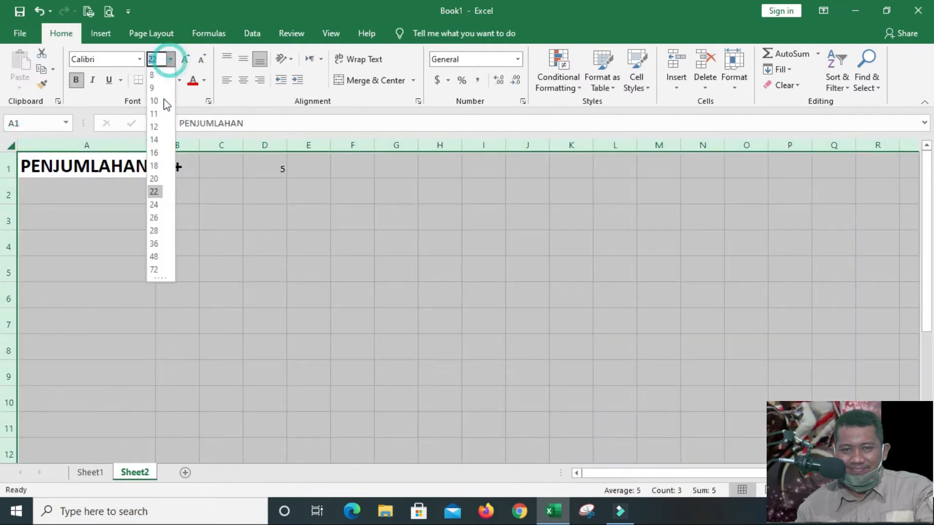
click(154, 205)
drag(158, 145, 188, 145)
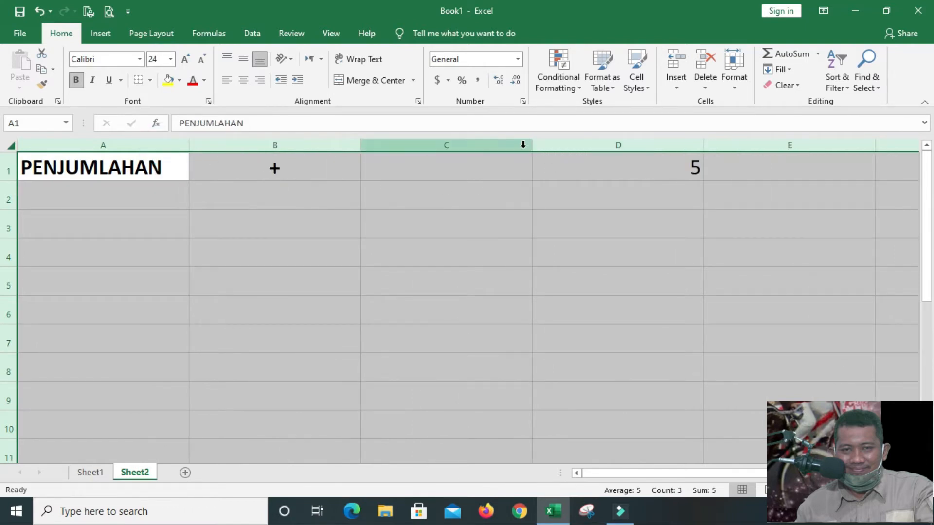
Narrow columns B, C and D to the same smaller width
click(523, 145)
drag(590, 145, 254, 145)
click(287, 164)
click(366, 169)
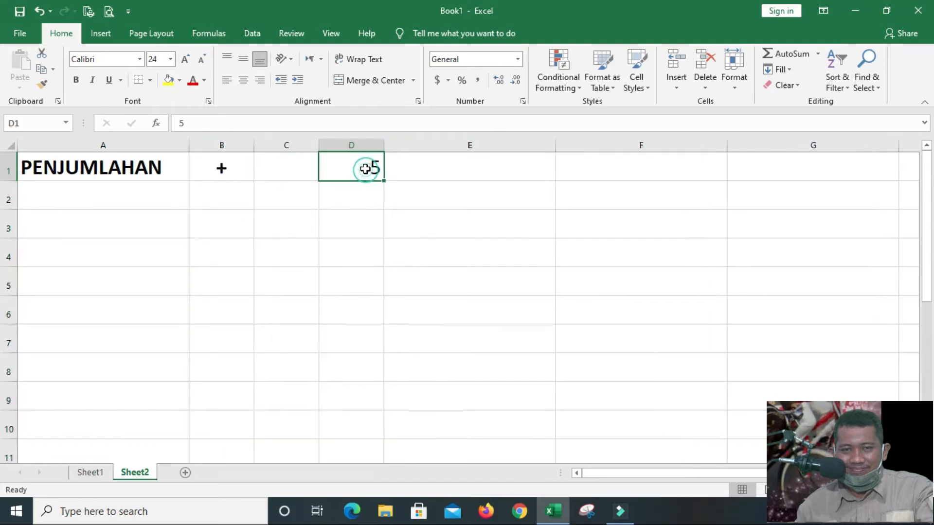
Enter the second number, 8, in cell E1
click(412, 165)
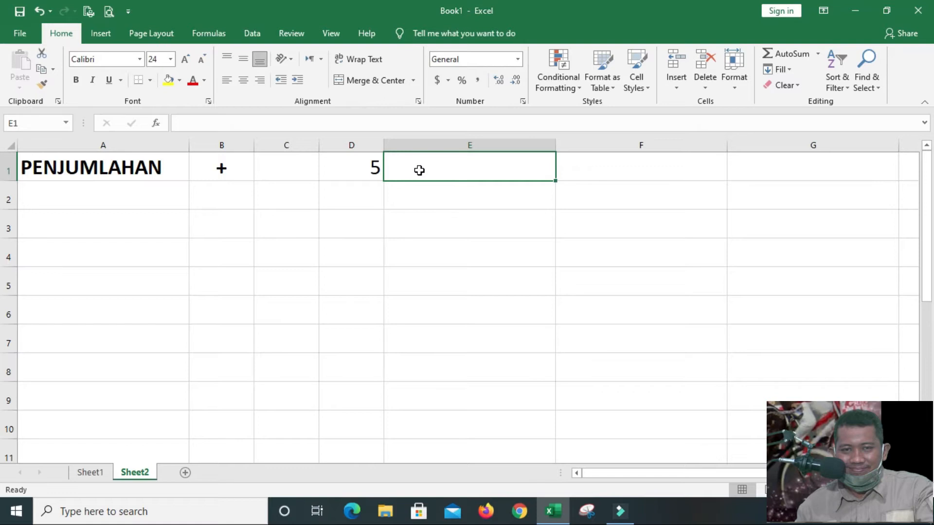
text(8)
click(454, 219)
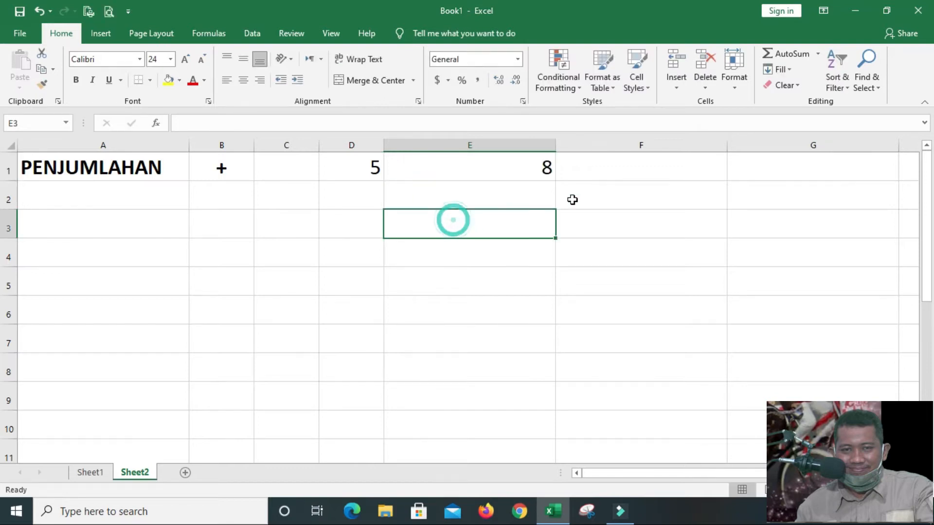
Try writing the addition as 5+8= in cell F1 and clear the entry
click(612, 168)
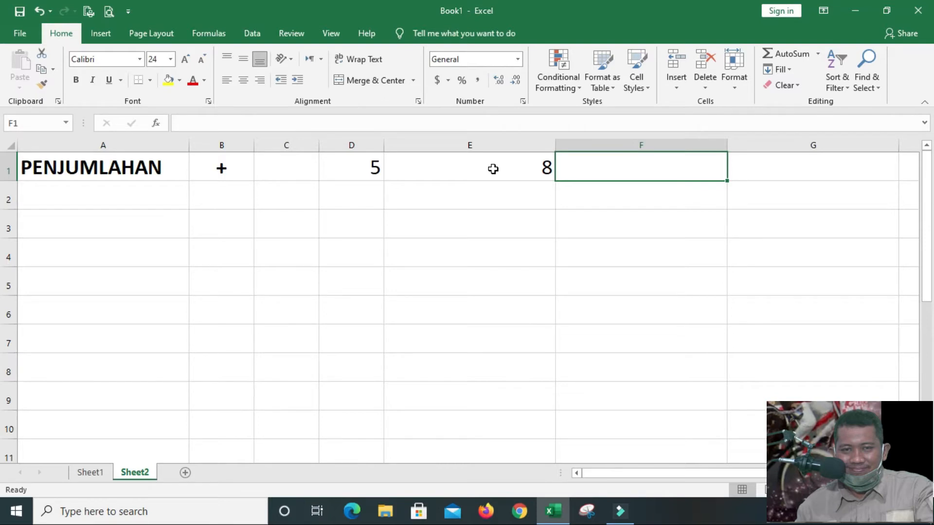
text(5+8=)
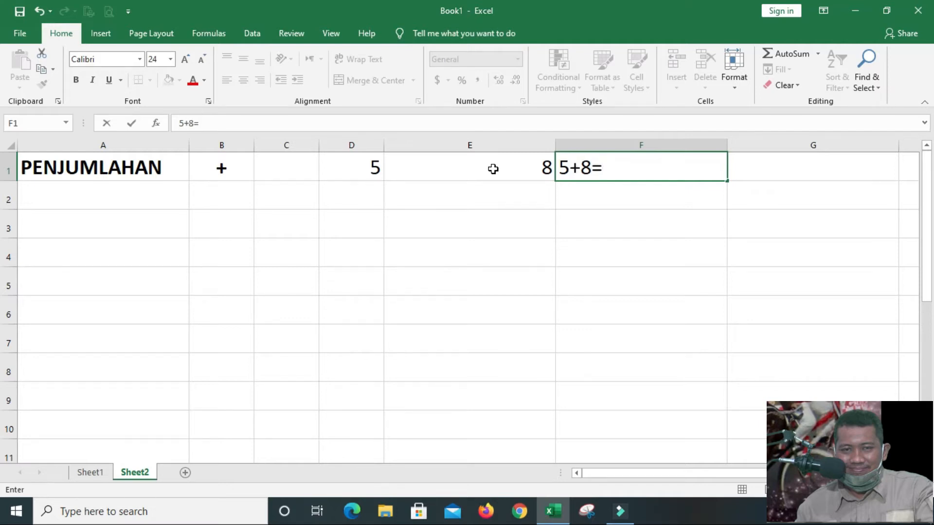
key(Return)
key(Up)
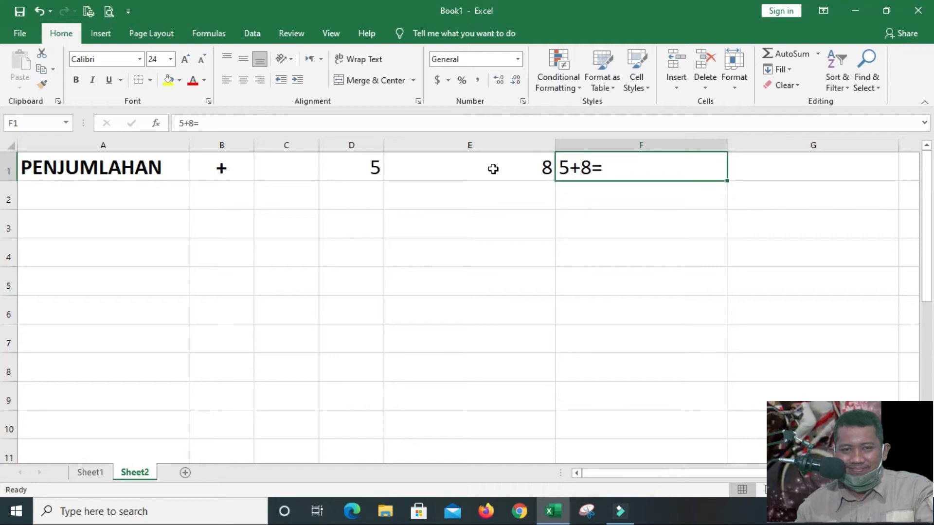
key(Delete)
key(Down)
key(Up)
Enter the formula =D1+E1 in cell F1 by referencing the two number cells
text(=)
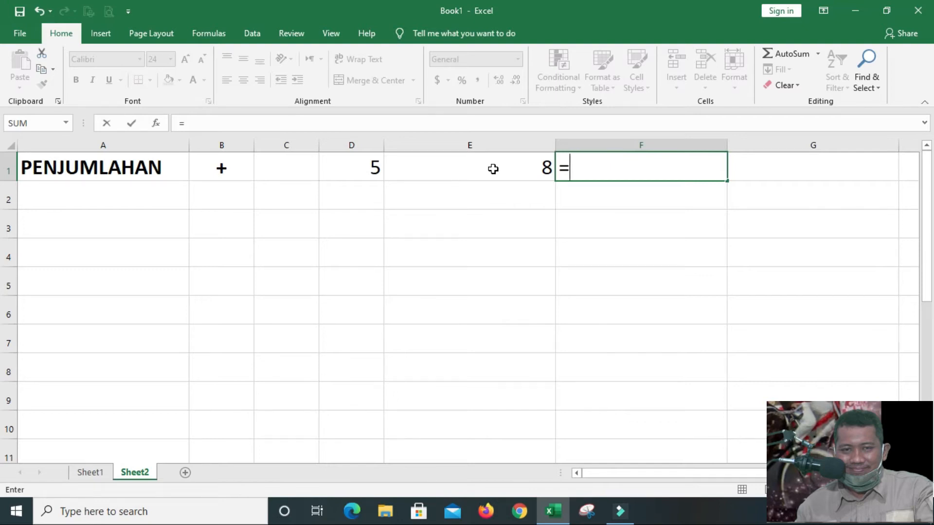
click(361, 163)
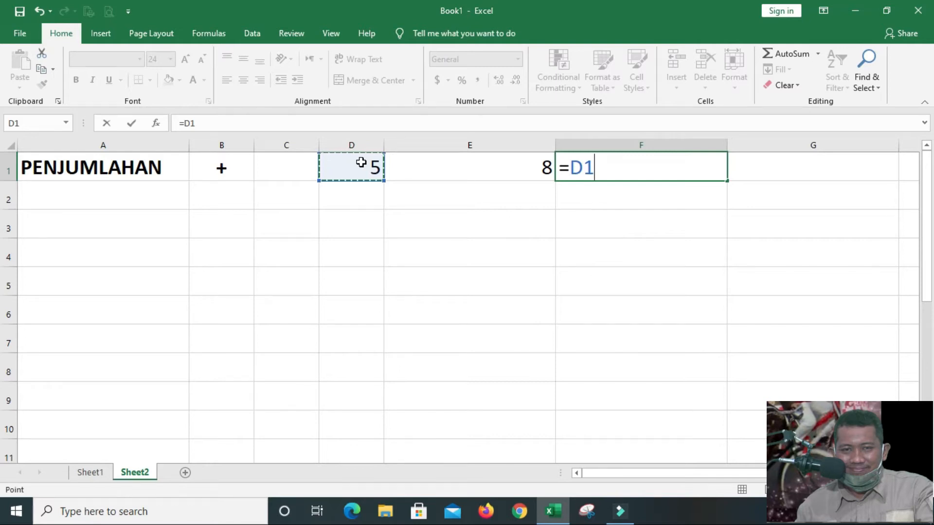
text(+)
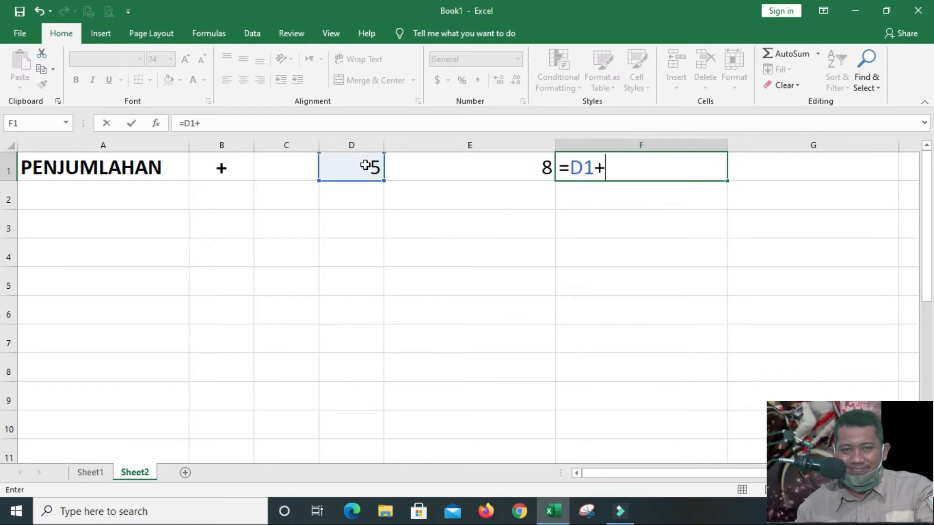
click(480, 173)
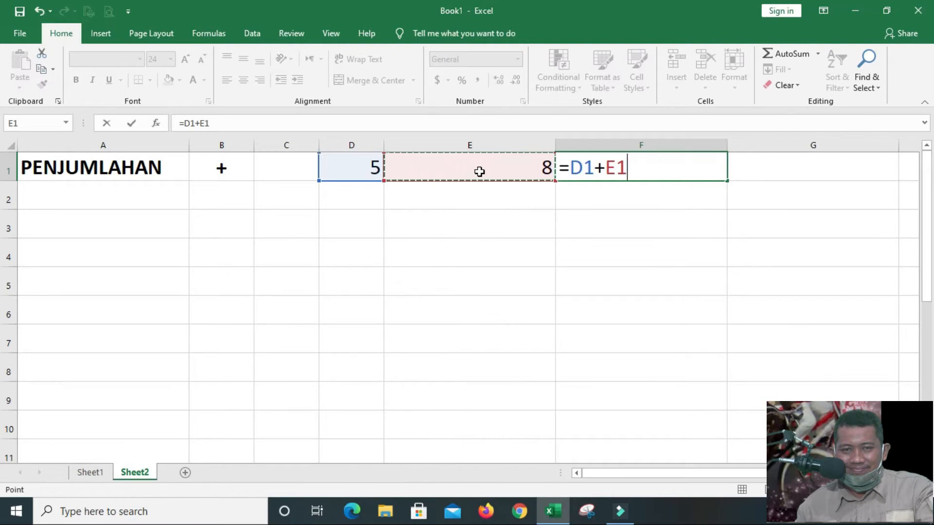
key(Return)
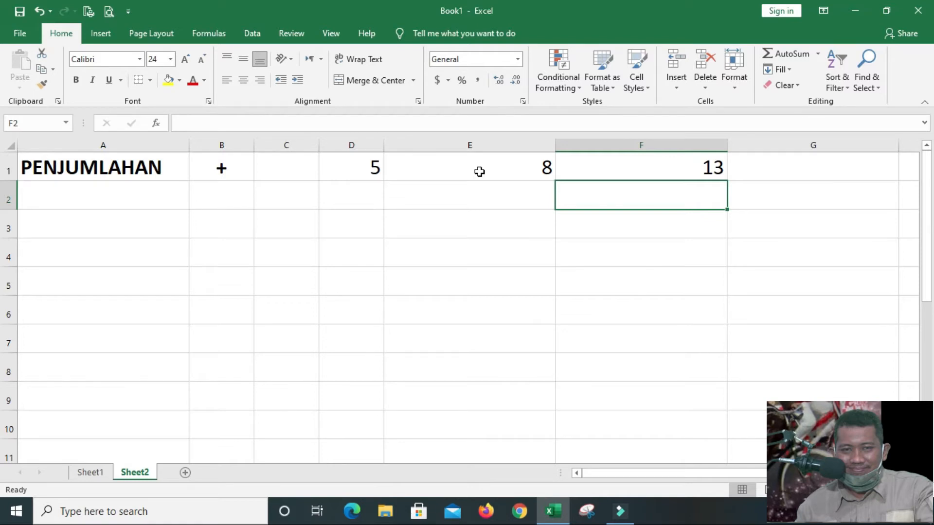
Change the first number in cell D1 to 25 and check the formula cell F1
key(Up)
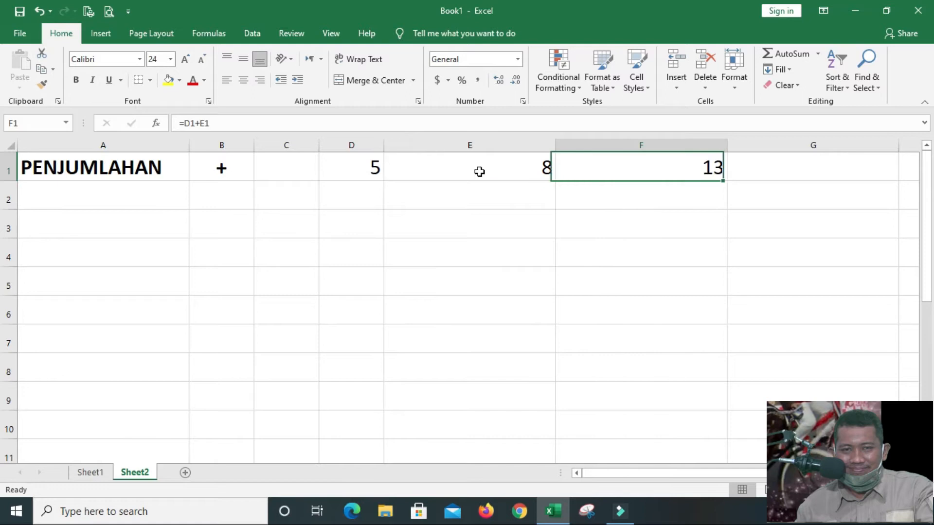
key(Left)
key(Right)
key(Left)
key(Right)
key(Left)
key(Left)
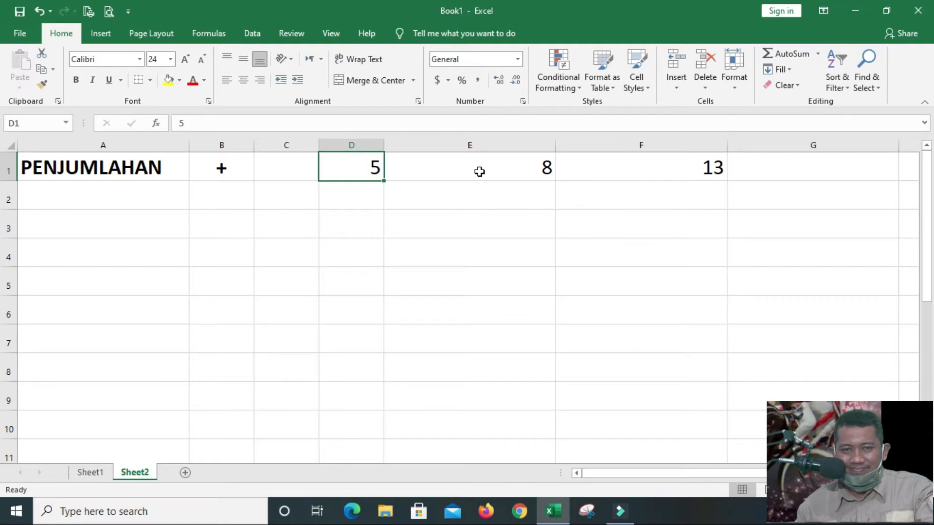
text(25)
key(Return)
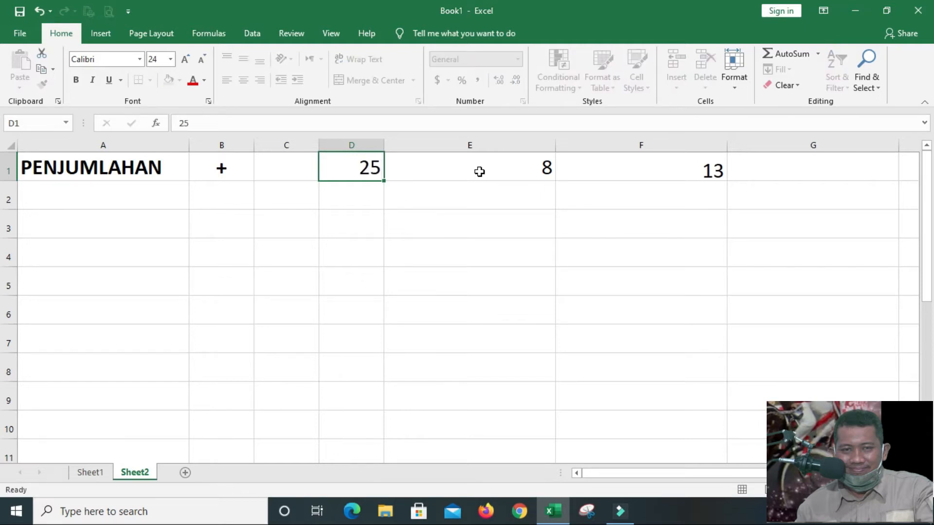
key(Up)
key(Right)
key(Right)
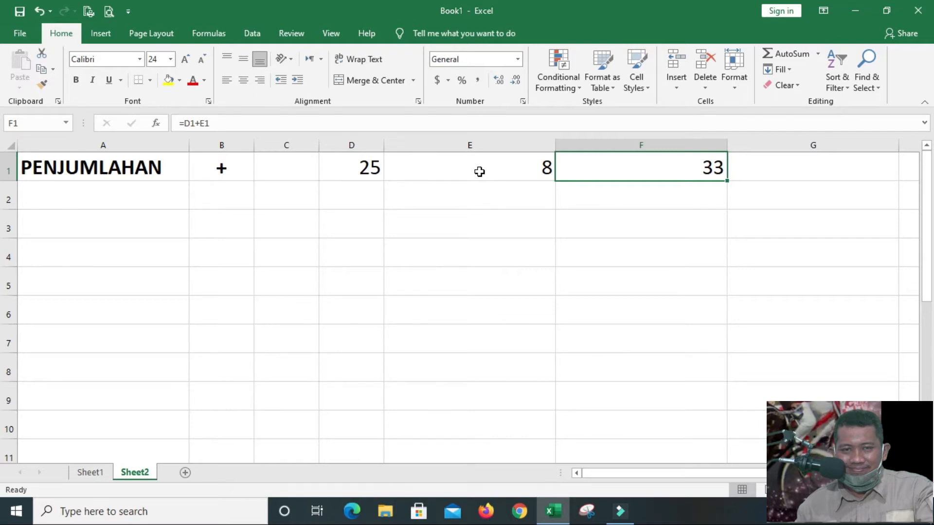
Replace the numbers in the addition row with 2654 in cell D1 and 2541 in cell E1
key(Left)
key(Left)
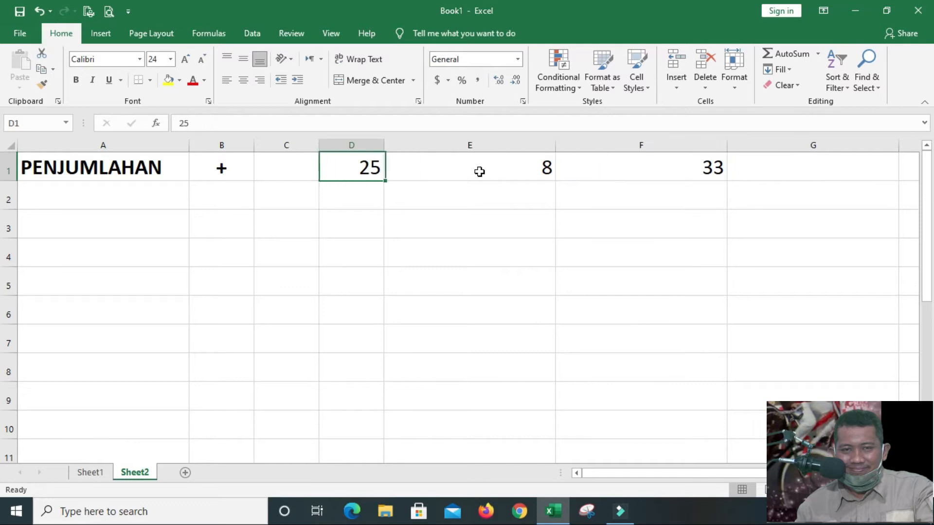
text(2654)
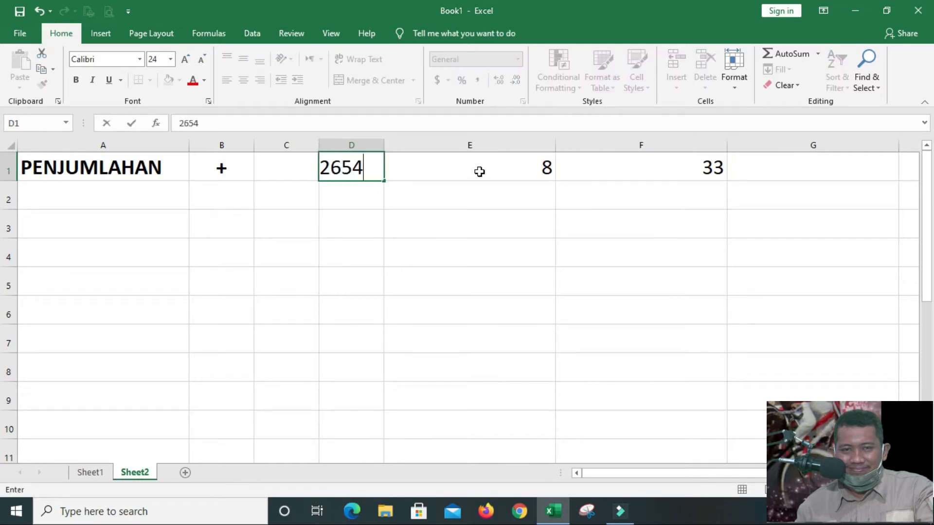
key(Right)
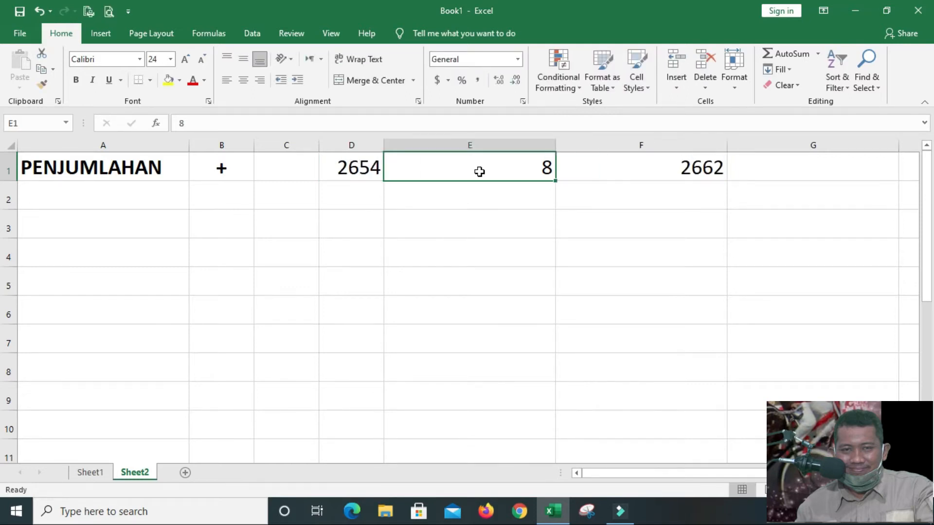
text(2541)
key(Right)
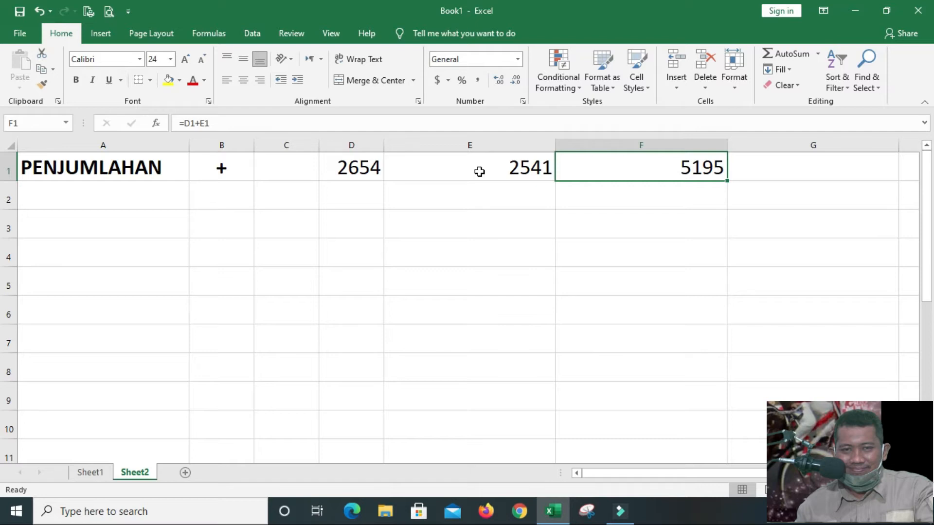
Narrow columns E and F, and set the addition numbers to 25 in cell D1 and 26 in cell E1
drag(555, 146, 446, 142)
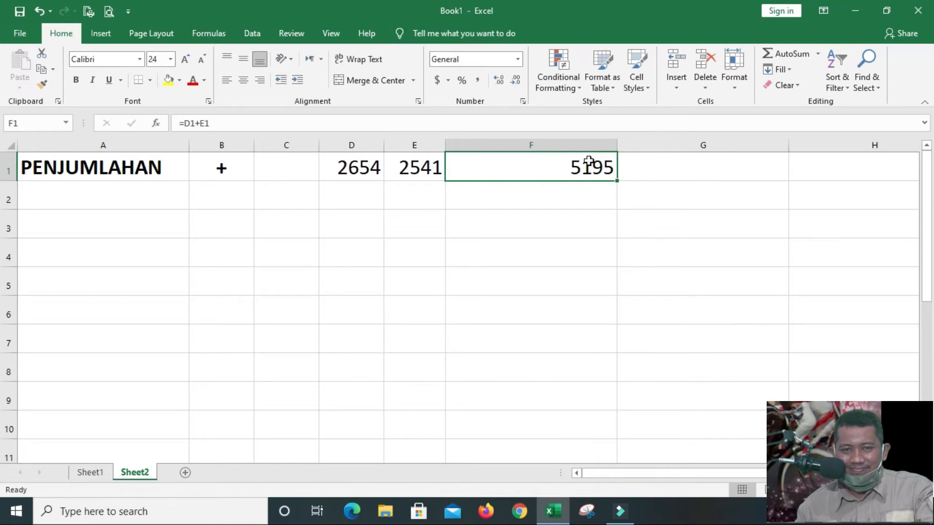
drag(617, 145, 538, 145)
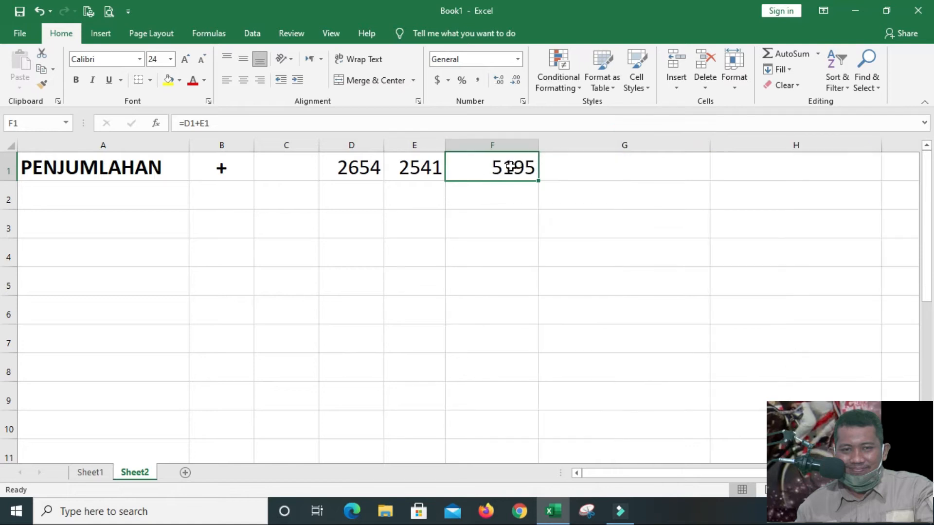
click(351, 166)
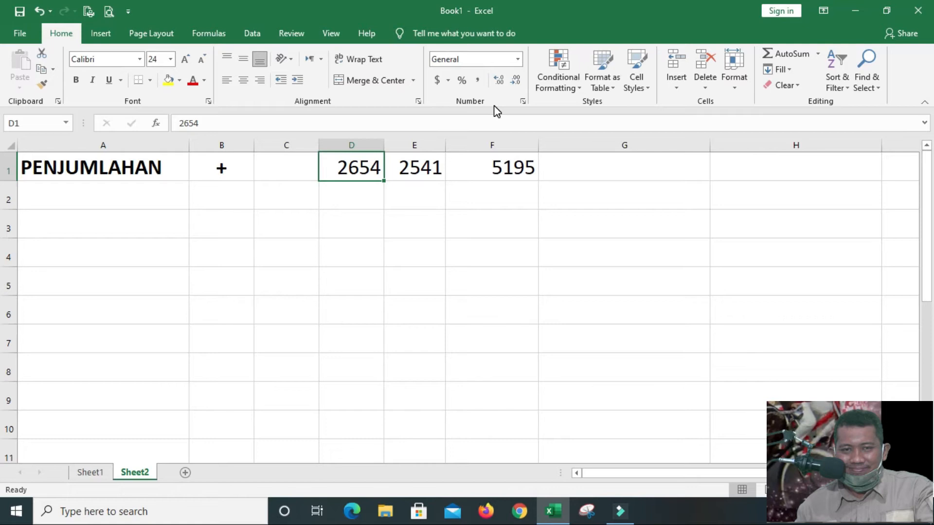
text(25)
key(Tab)
text(26)
key(Return)
Enter the label PENGURANGAN in cell A2, below PENJUMLAHAN
key(Left)
key(Left)
key(Left)
key(Left)
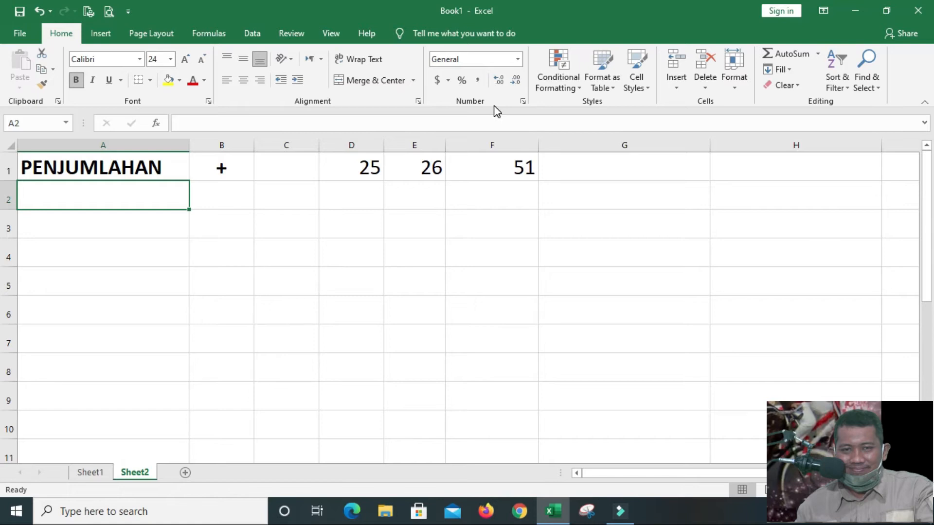
text(PENGURANGAN)
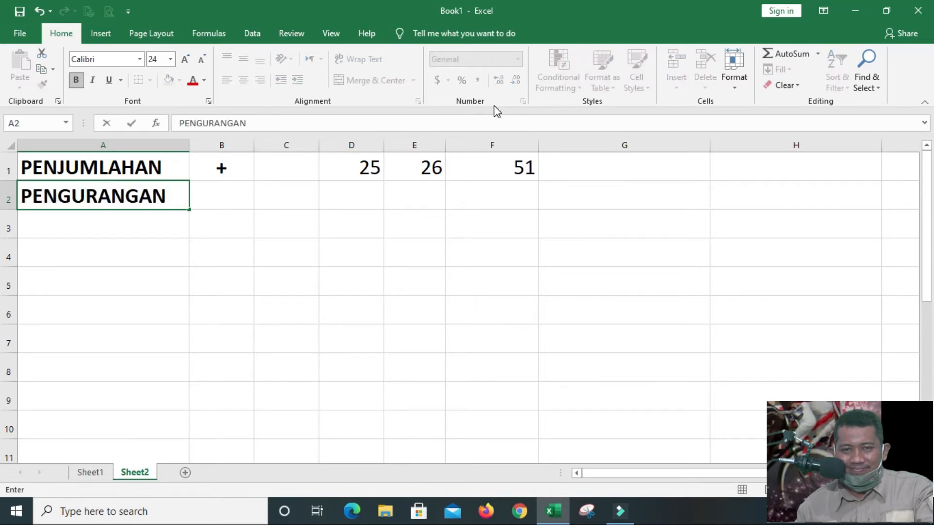
key(Tab)
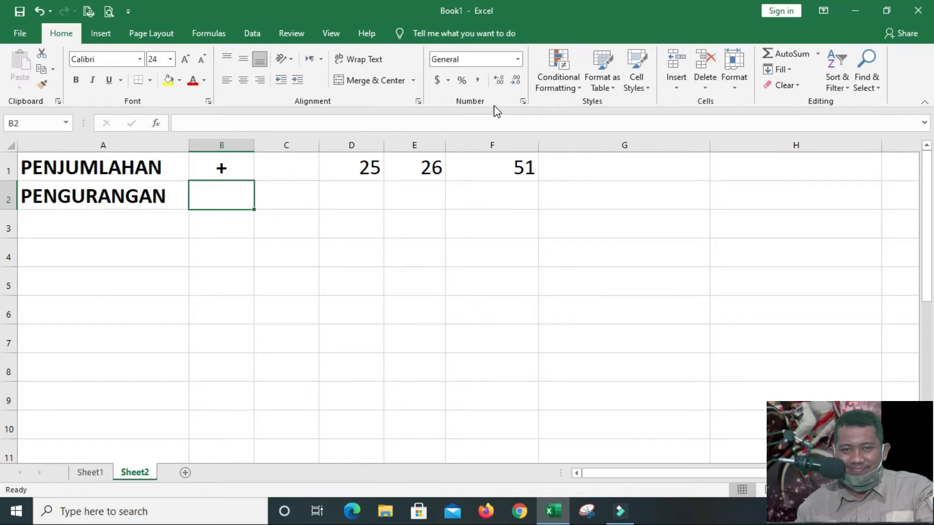
Enter the minus sign - in cell B2 and center it horizontally
text(-)
key(Return)
key(Up)
click(246, 83)
Enter the subtraction numbers 9 in cell D2 and 6 in cell E2
click(339, 197)
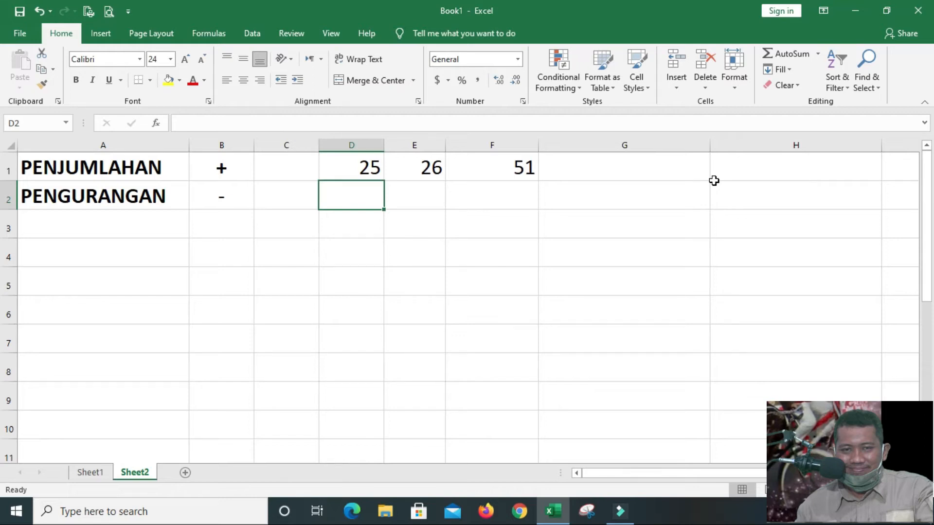
text(9)
key(Tab)
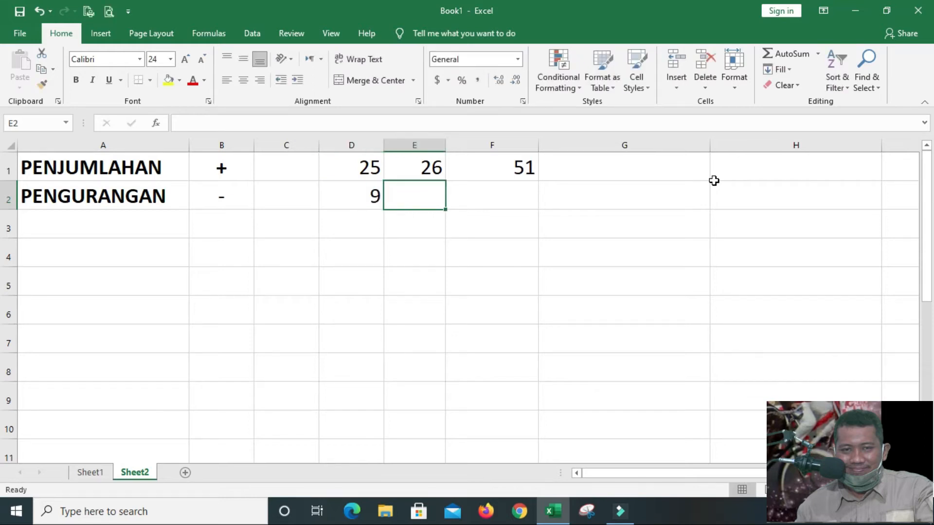
text(6)
key(Tab)
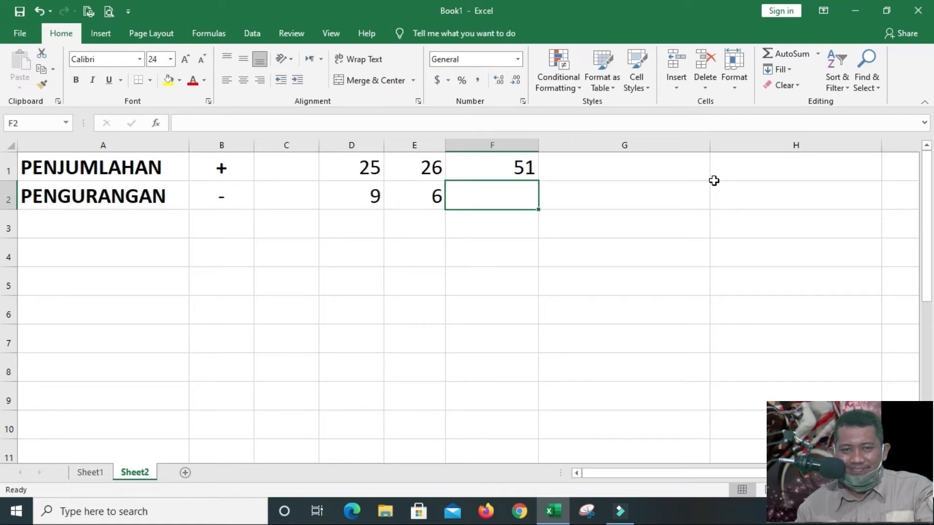
Enter the subtraction formula =D2-E2 in cell F2 and select that cell again
text(=)
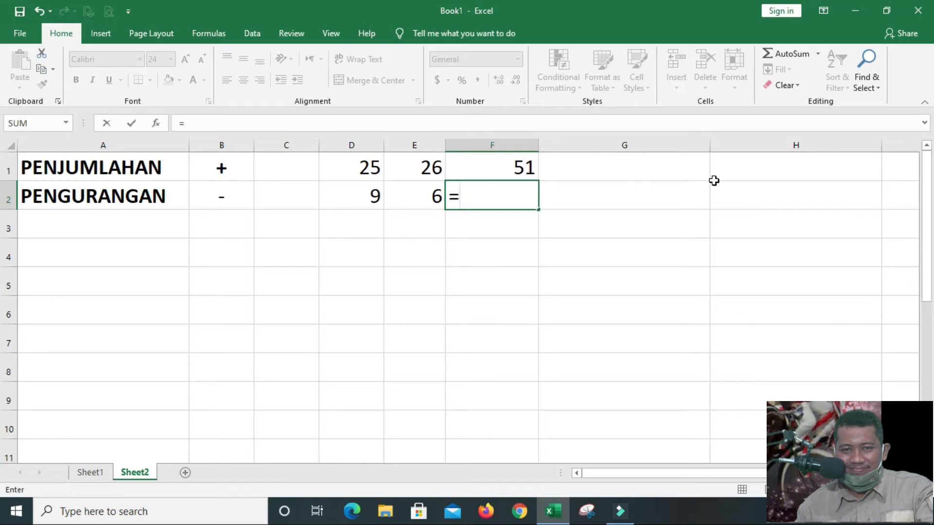
text(D2)
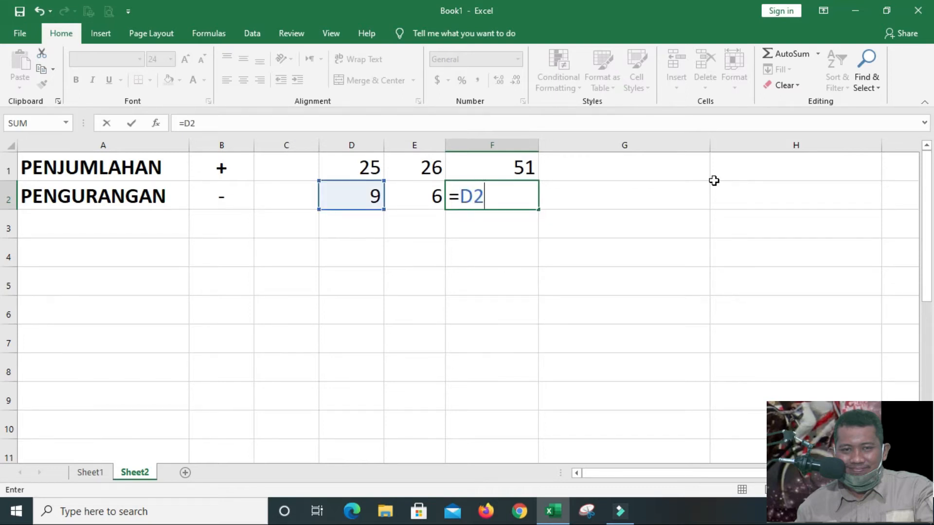
text(-)
text(E2)
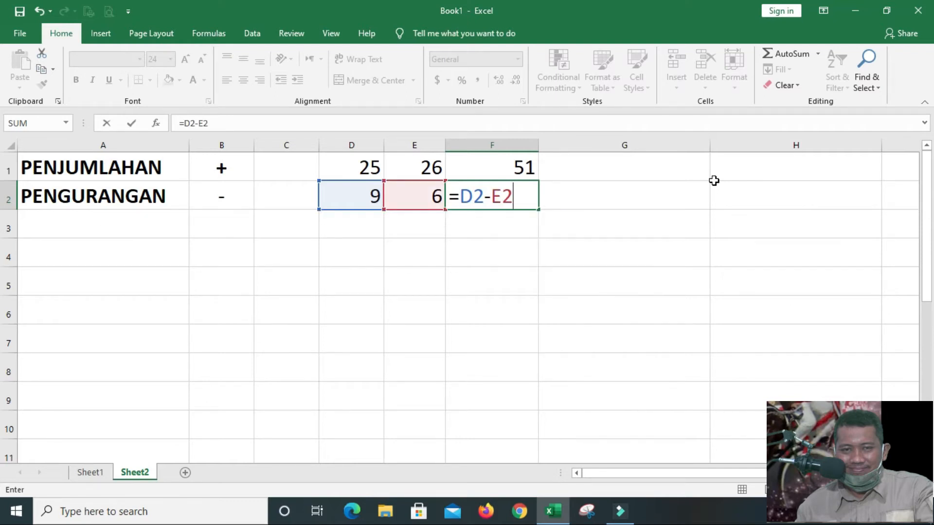
key(Return)
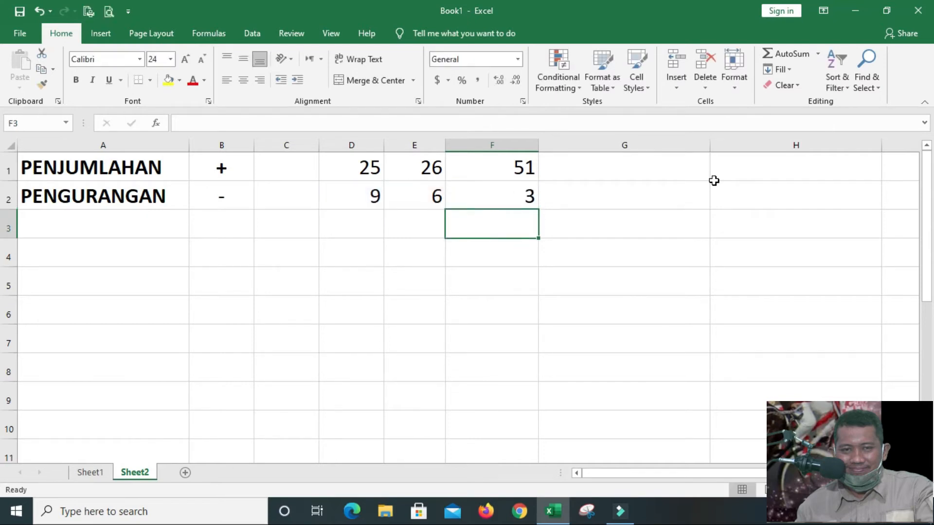
key(Up)
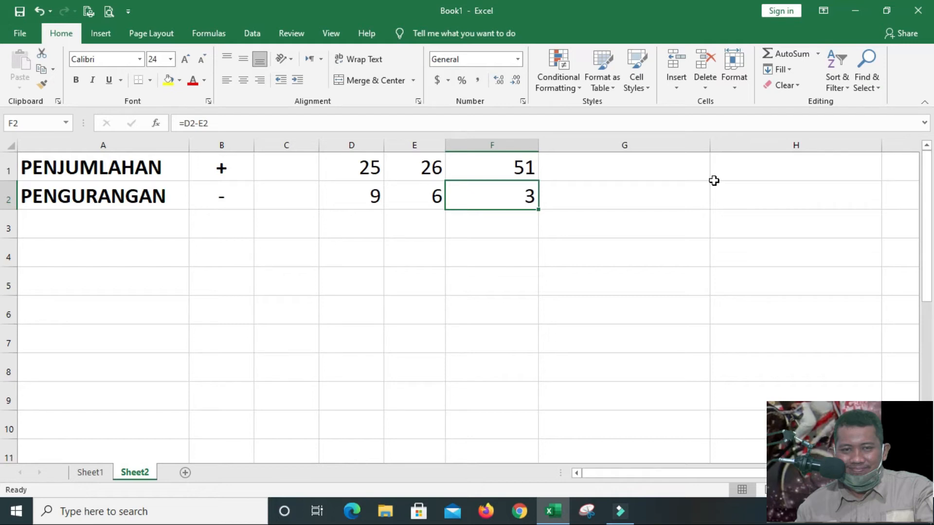
Change the subtraction numbers to 2000 in cell D2 and 1750 in cell E2
key(Left)
key(Left)
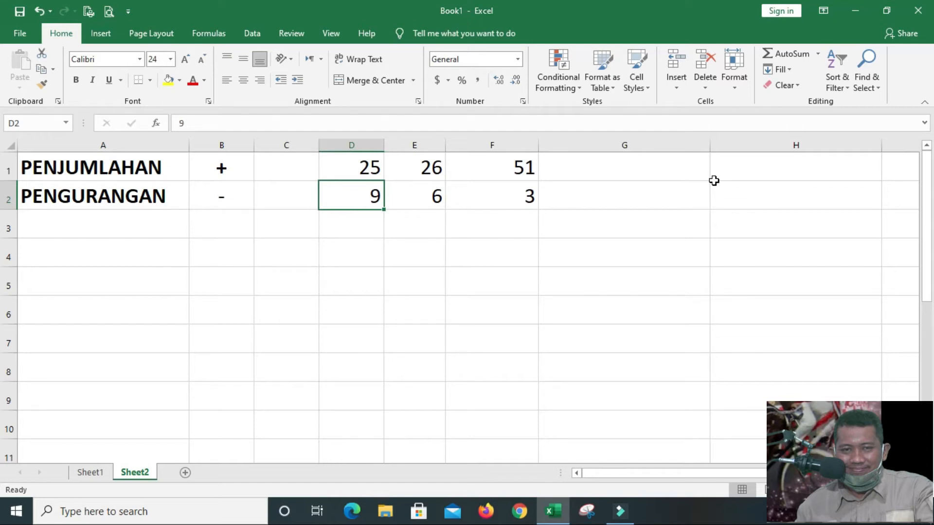
text(2000)
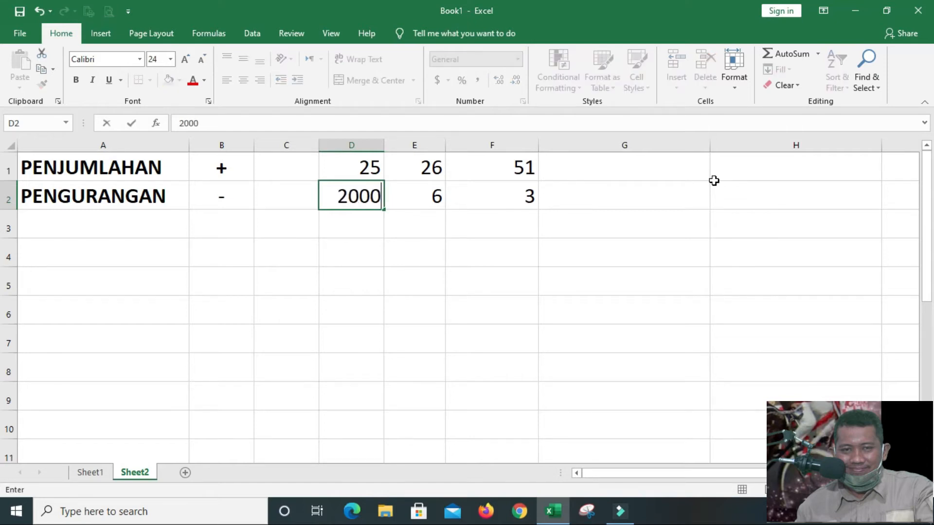
key(Tab)
text(1750)
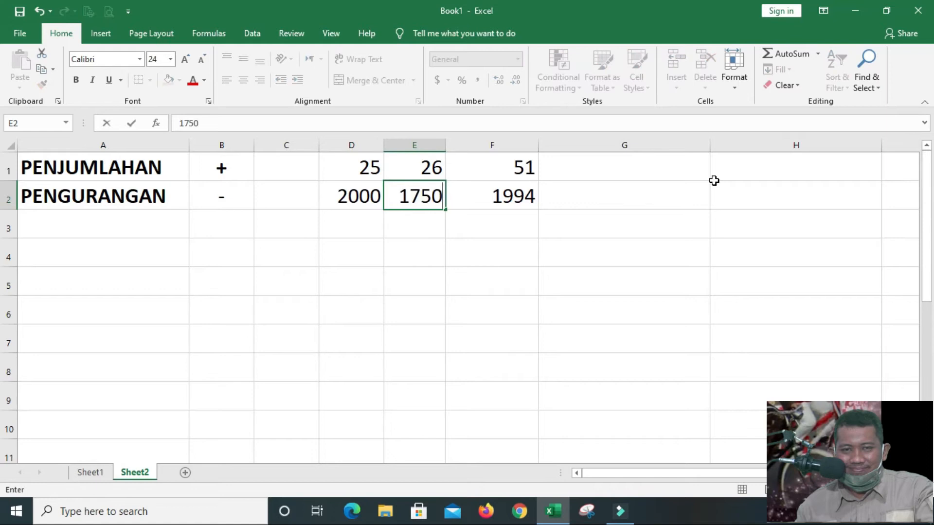
key(Tab)
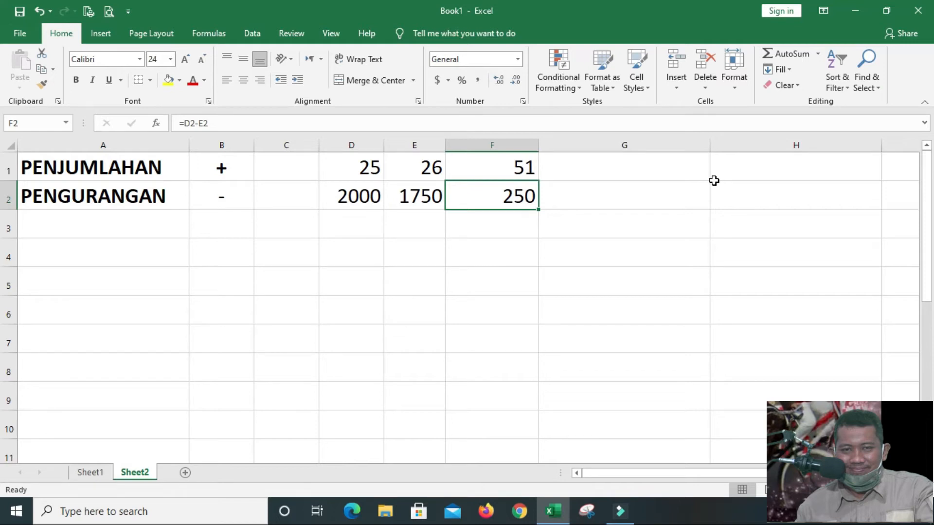
Set cell E2 to 33000 and cell D2 to 50000, and select the formula cell F2
key(Left)
key(Left)
key(Right)
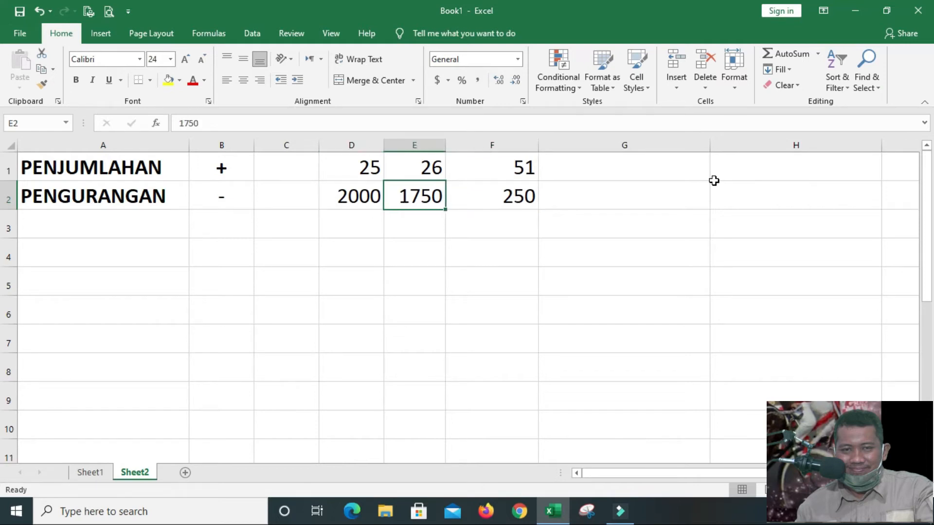
text(33000)
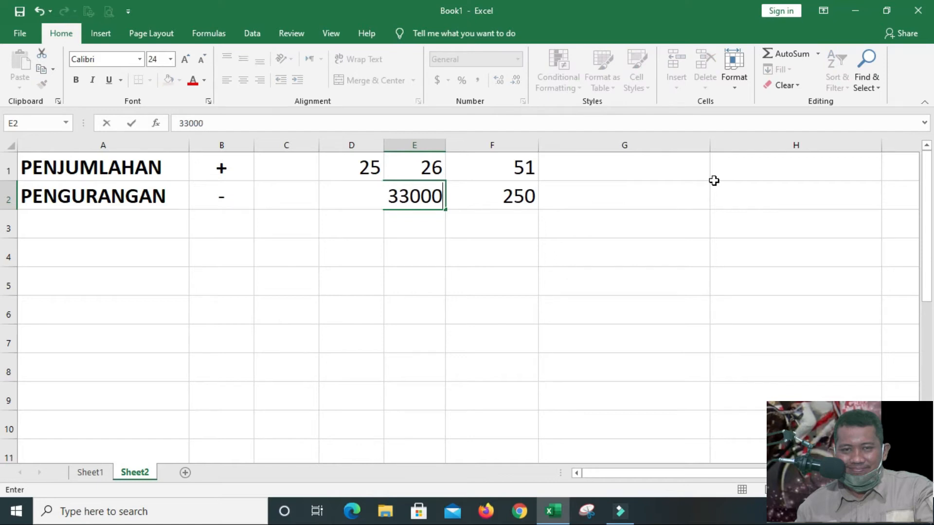
key(Left)
text(50000)
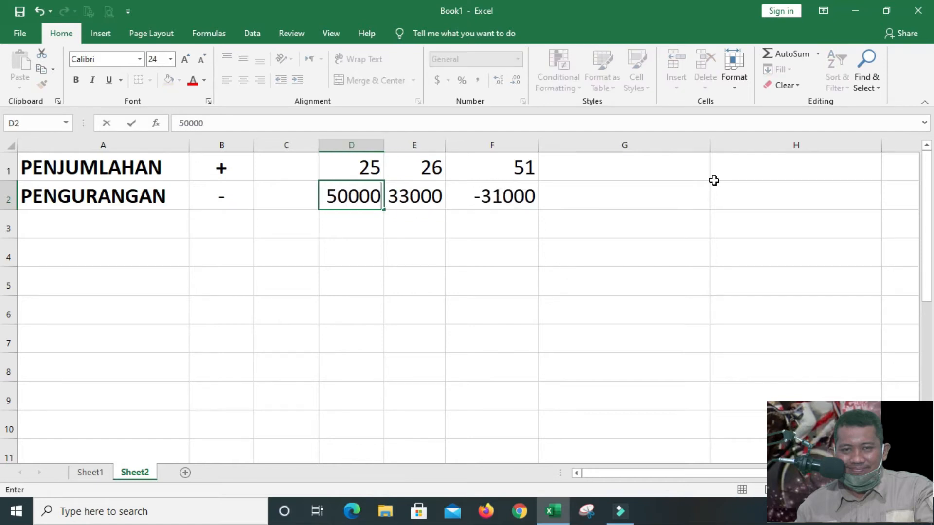
key(Right)
key(Right)
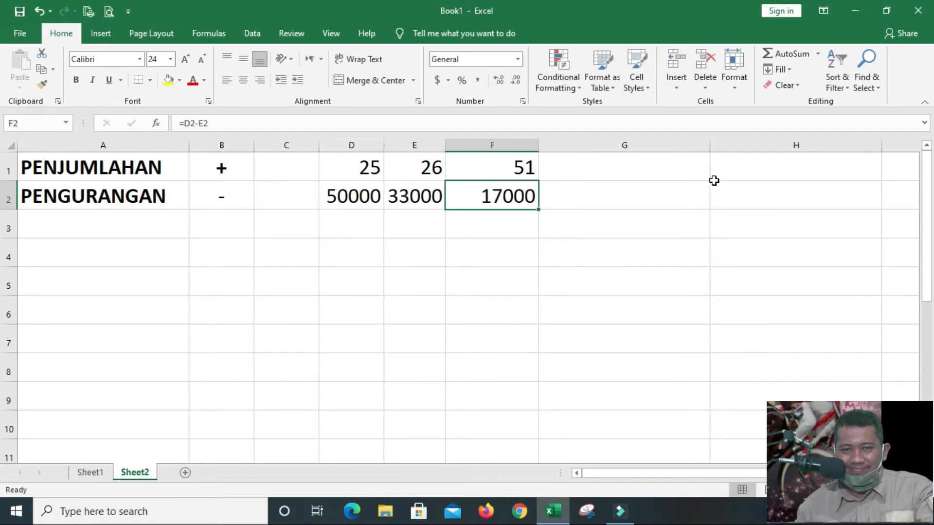
Enter the label PERKALIAN in cell A3, below PENGURANGAN
key(Down)
key(Up)
key(Down)
key(Left)
key(Left)
key(Left)
key(Left)
key(Left)
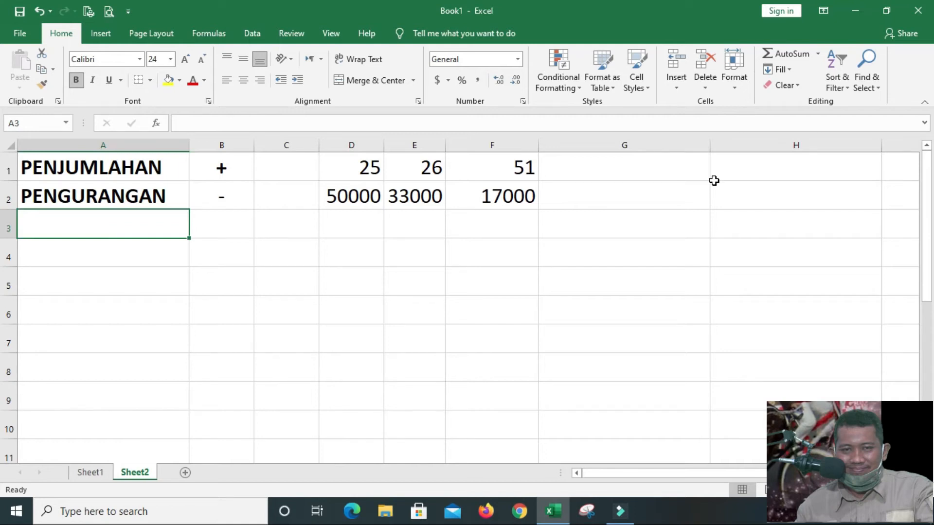
text(PERKA)
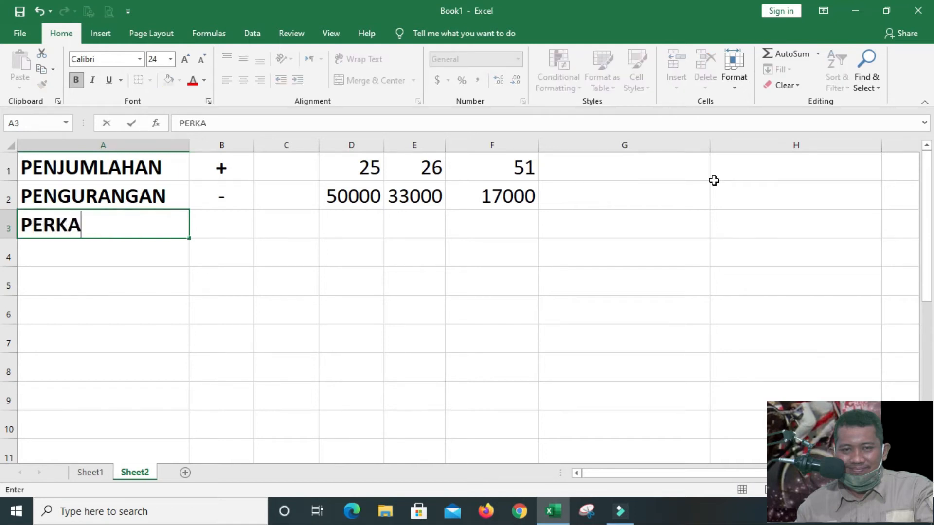
text(LIAN)
key(Right)
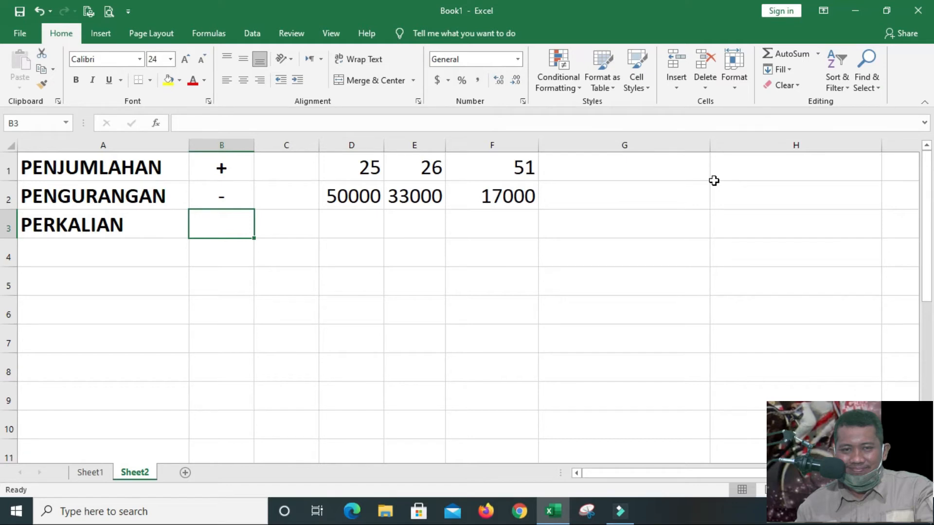
Enter the multiplication operator * in cell B3 in place of an X and center it horizontally
text(X)
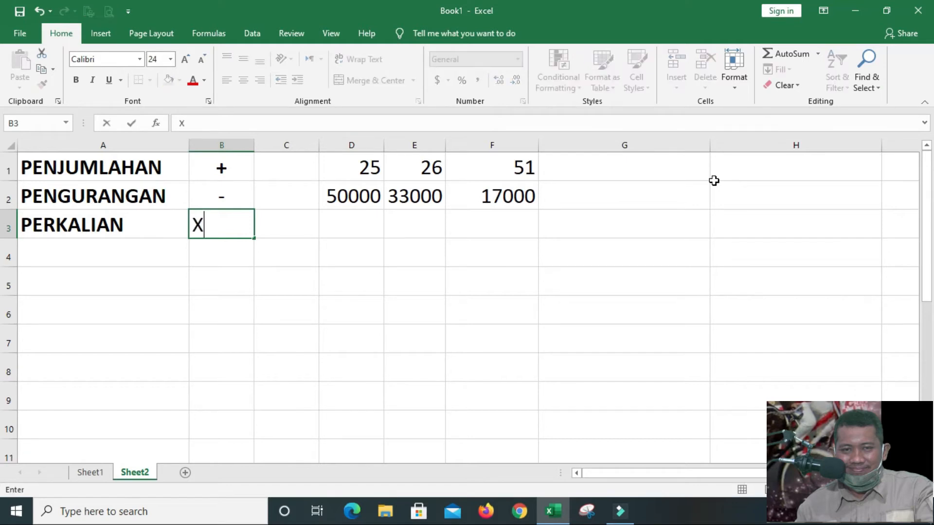
key(BackSpace)
text(*)
key(Return)
key(Up)
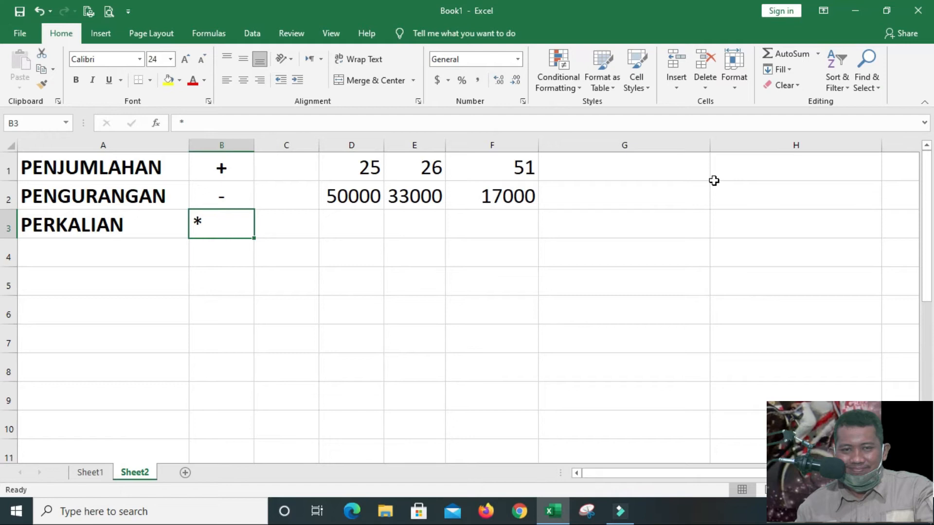
key(Up)
key(Down)
click(244, 83)
Enter the multiplication numbers 5 in cell D3 and 4 in cell E3
click(351, 224)
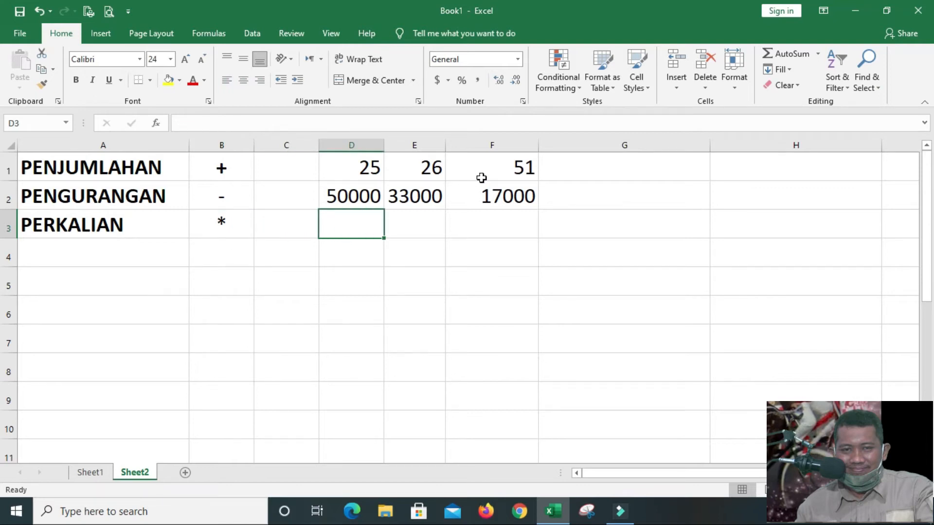
text(5)
key(Tab)
text(4)
key(Tab)
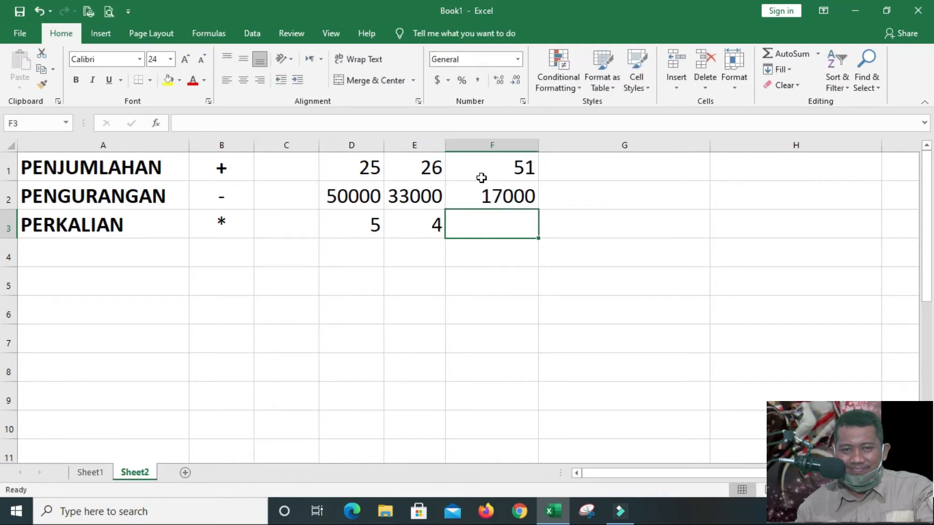
Enter the multiplication formula =D3*E3 in cell F3 of the PERKALIAN row
text(=)
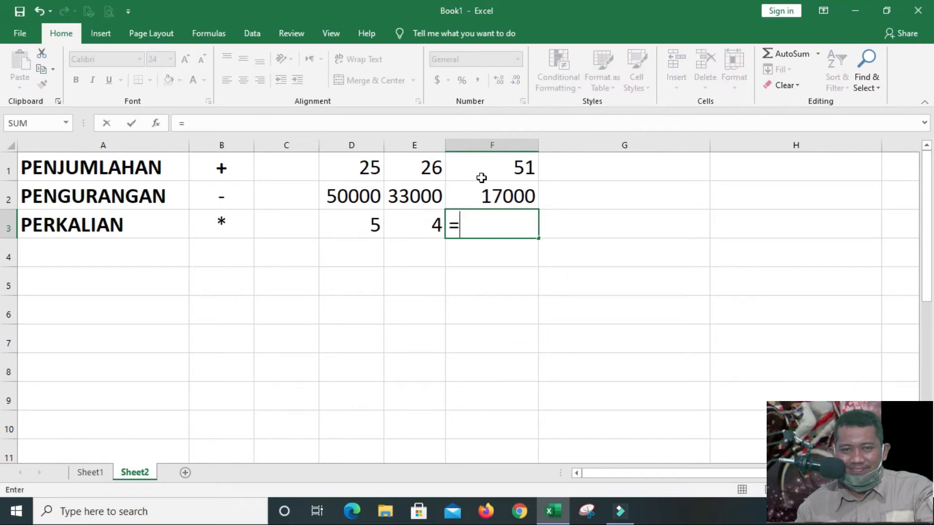
text(D3)
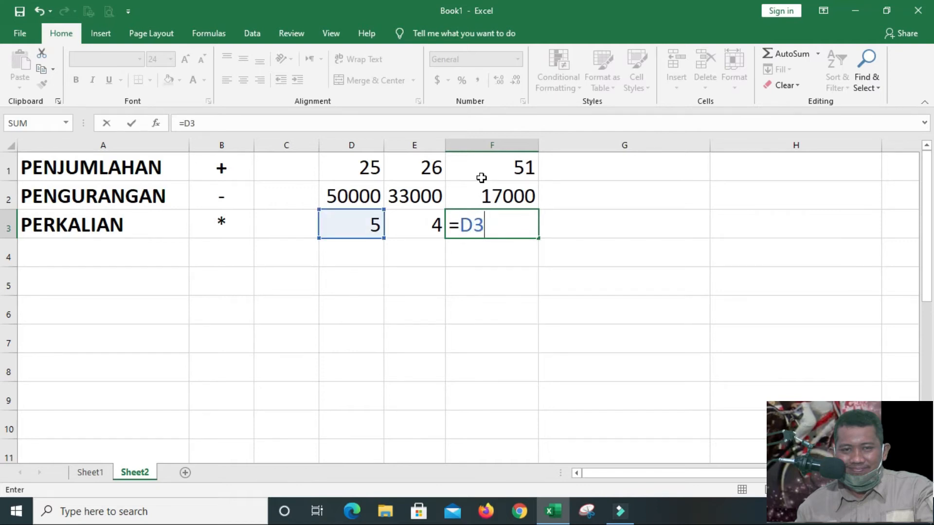
text(*E)
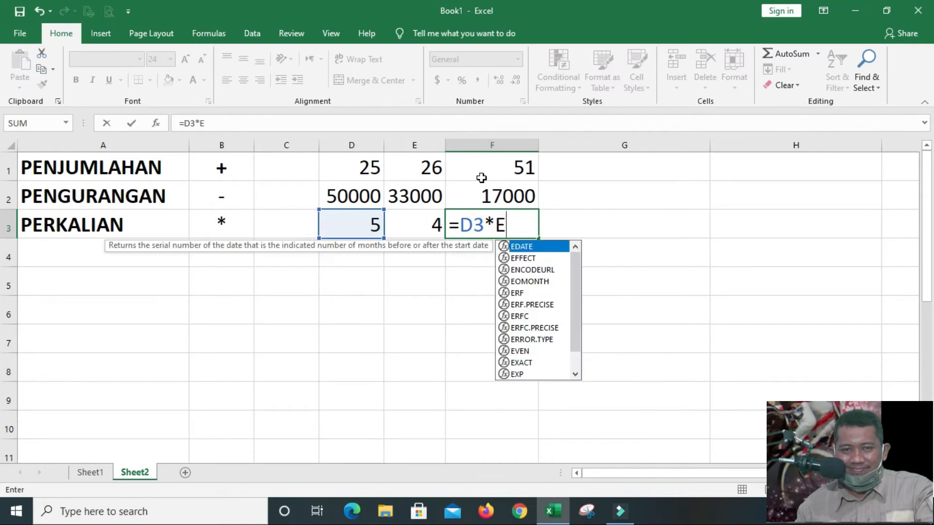
text(3)
key(Return)
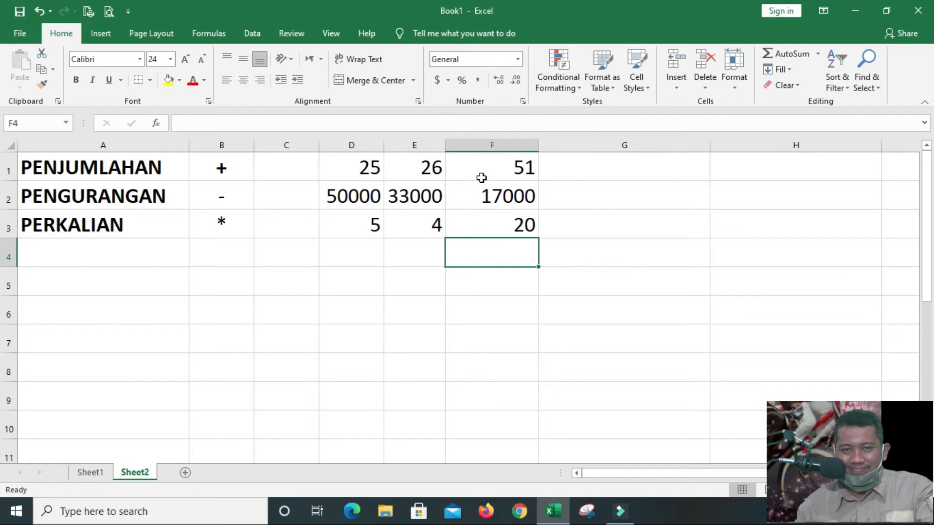
Change the multiplication inputs to 5000 in cell D3 and 50 in cell E3
key(Up)
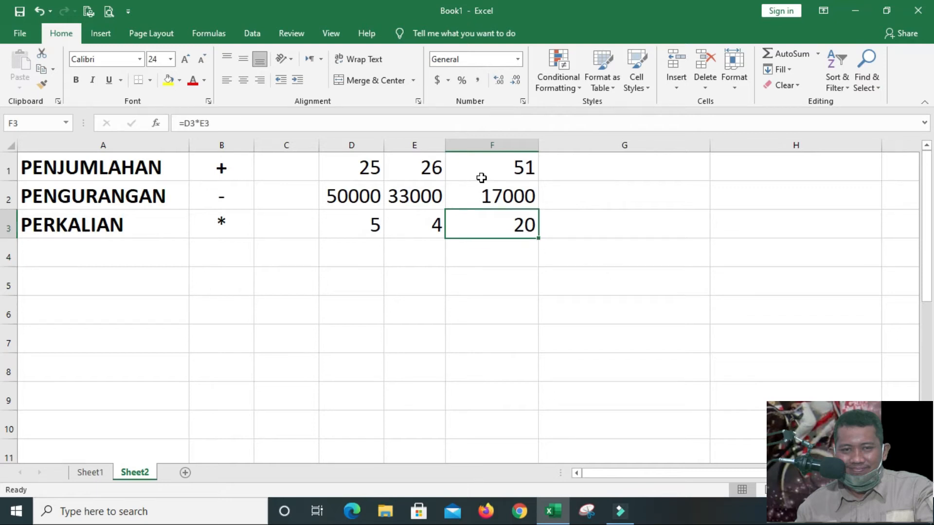
key(Left)
key(Left)
text(5000)
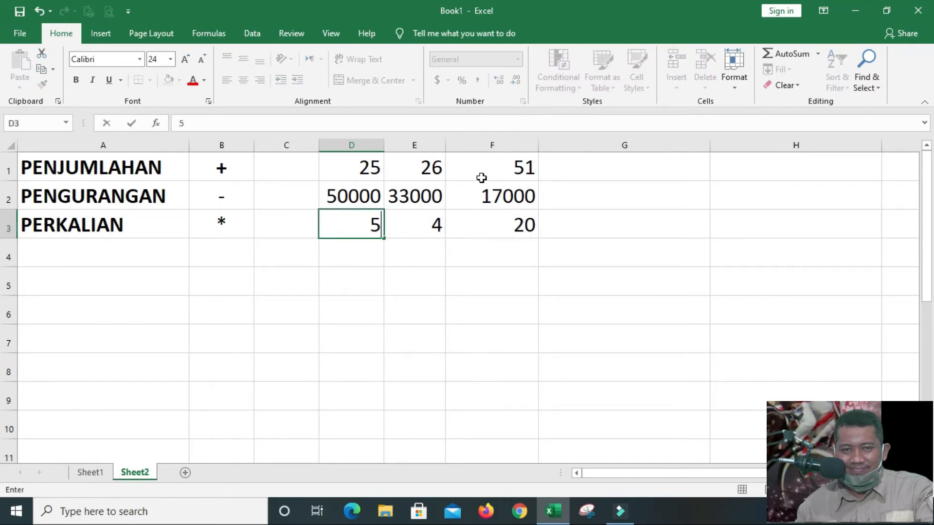
key(Right)
text(50)
key(Right)
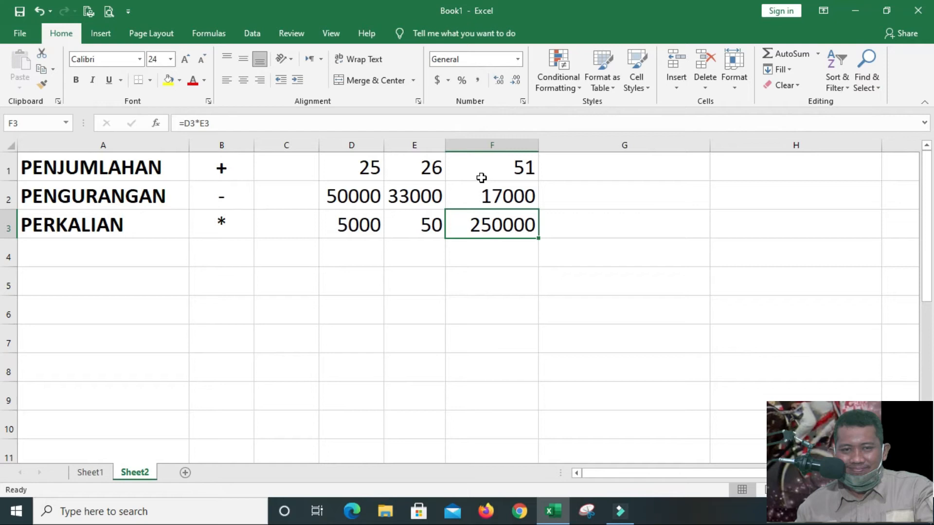
Set cell D3 to 2000 and cell E3 to 25 in the PERKALIAN row
key(Left)
key(Left)
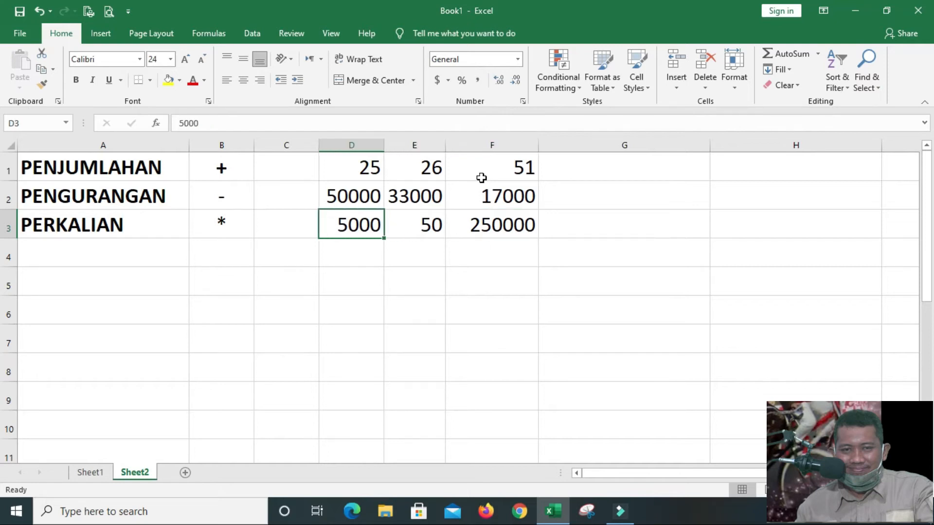
text(2000)
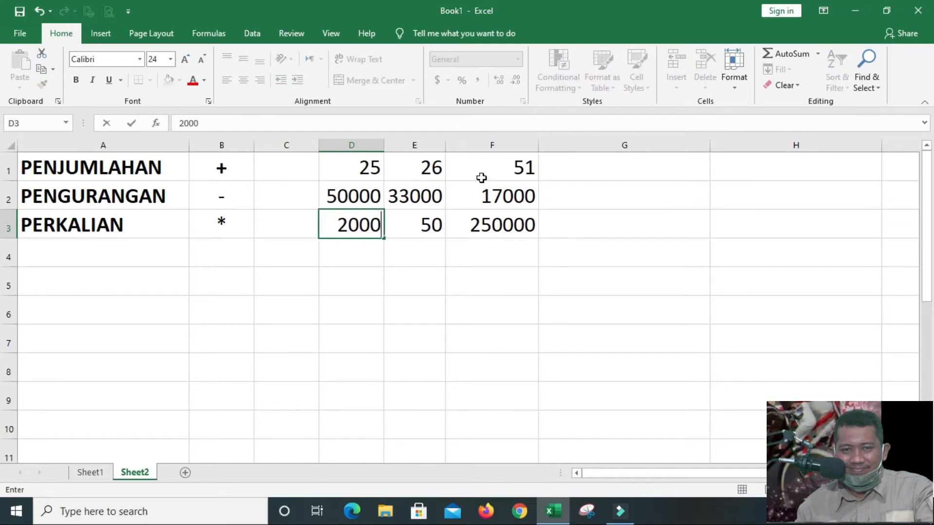
key(Right)
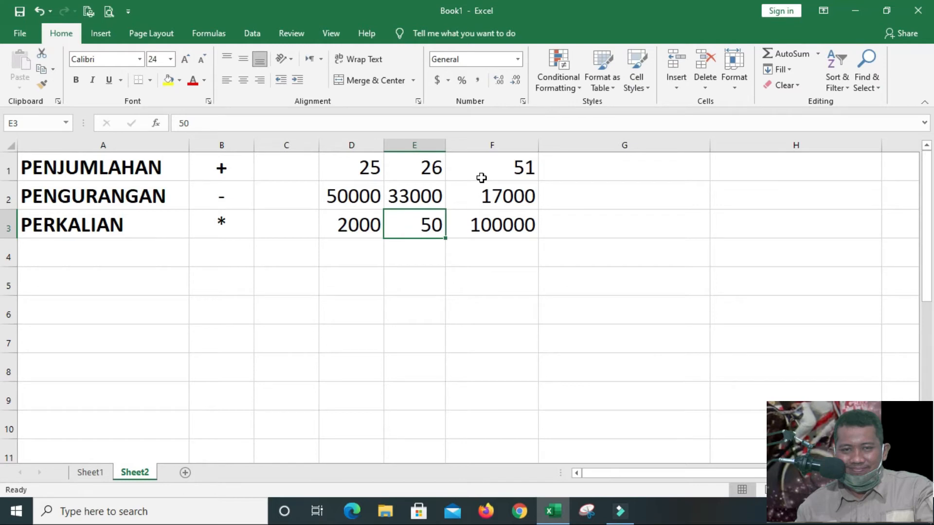
text(25)
key(Return)
key(Up)
key(Right)
key(Right)
key(Left)
key(Down)
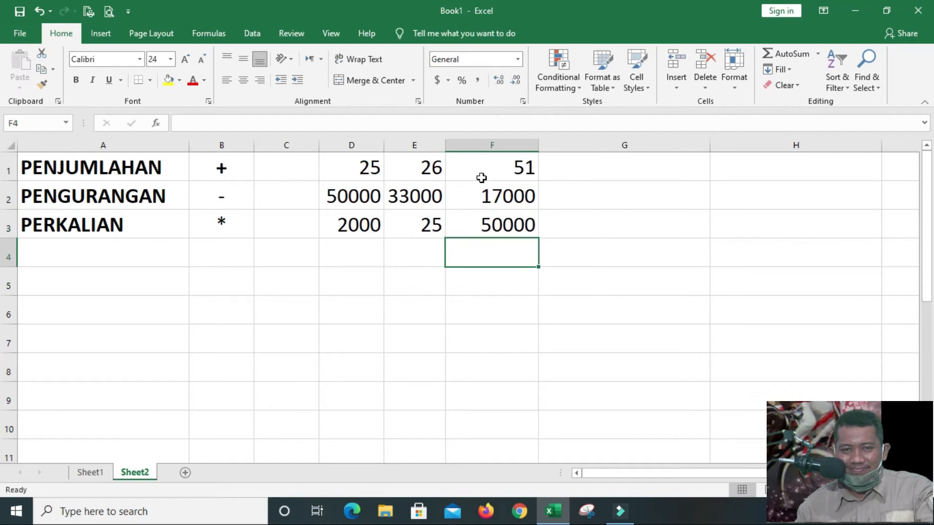
Enter the label PEMBAGIAN in cell A4, below PERKALIAN
key(Left)
key(Left)
key(Left)
key(Left)
key(Left)
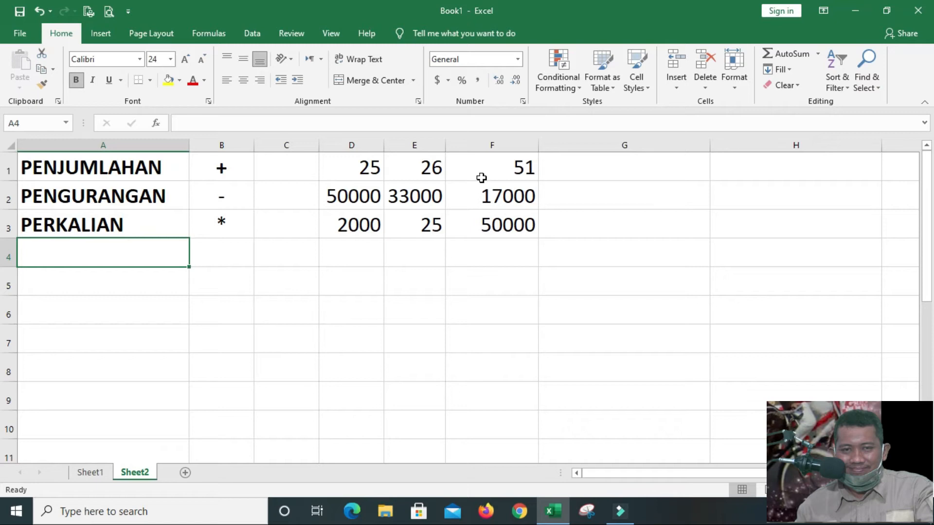
text(P)
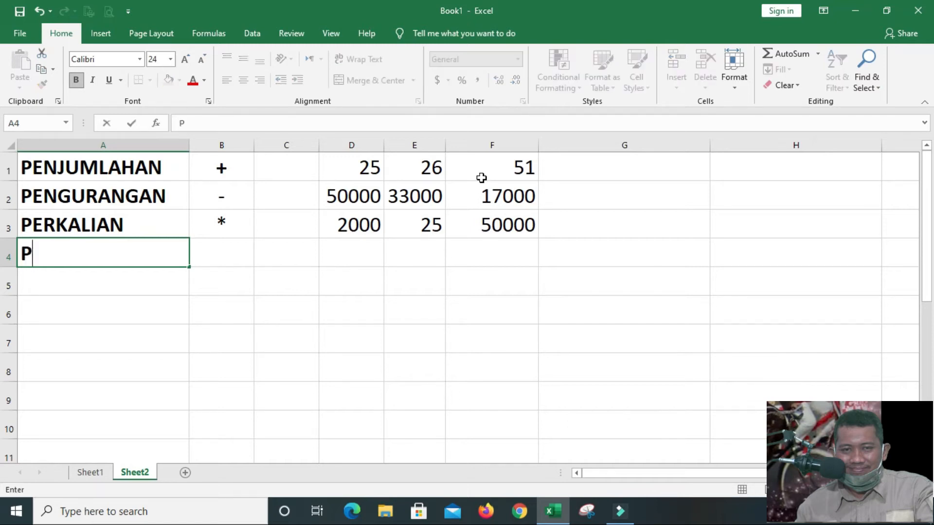
text(EMBAGIAN)
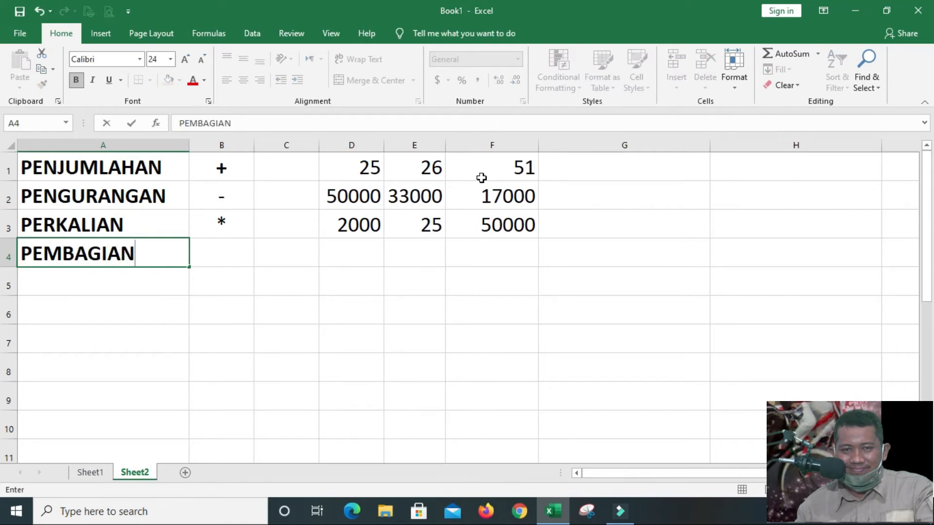
key(Tab)
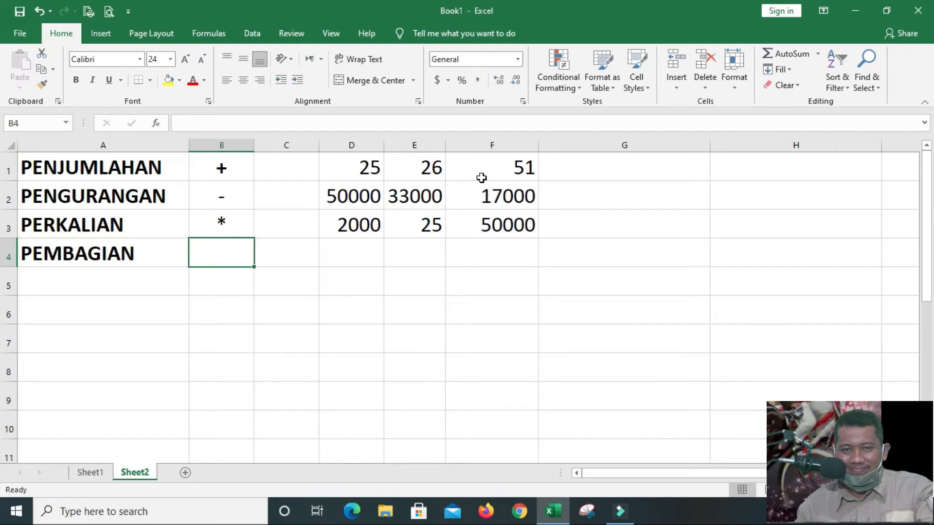
Enter the division operator / as text in cell B4 and center it horizontally
key(alt)
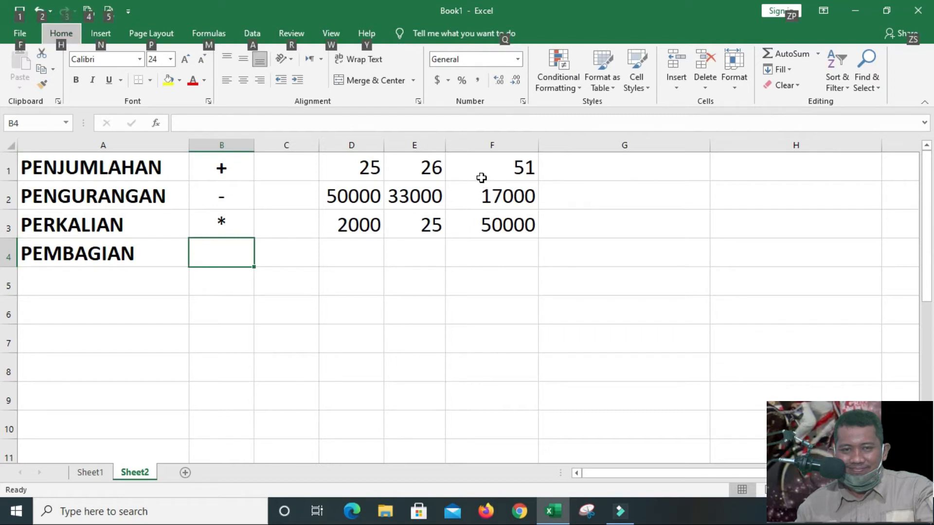
key(alt)
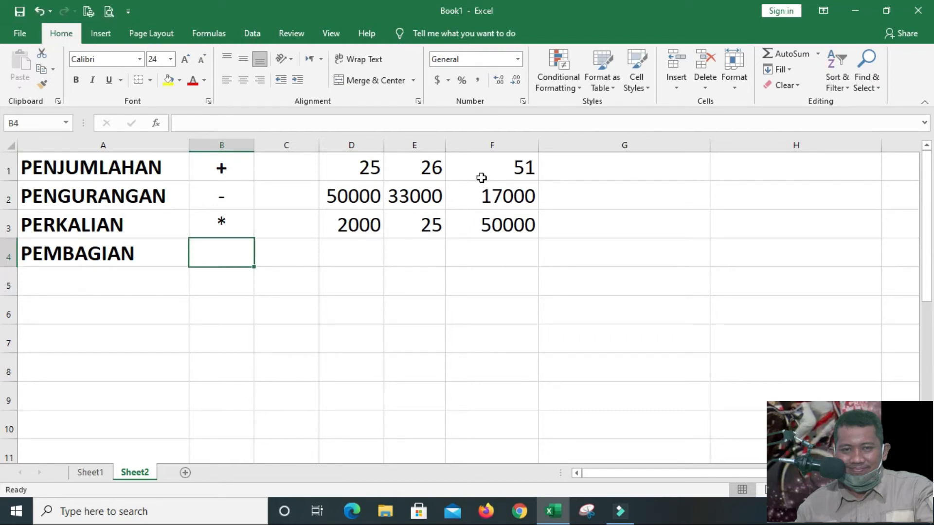
text('/)
key(Return)
key(Up)
click(243, 80)
Enter the division numbers 20 in cell D4 and 4 in cell E4
key(Right)
key(Right)
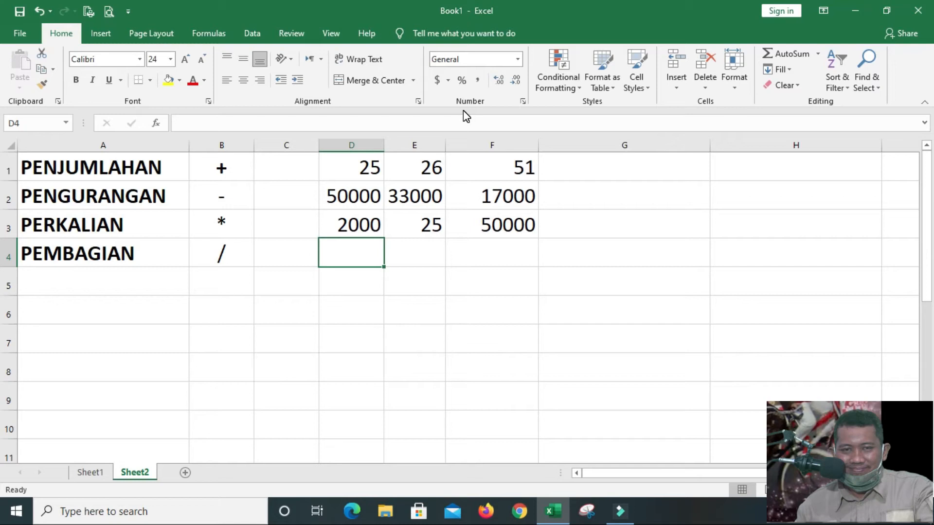
text(20)
key(Right)
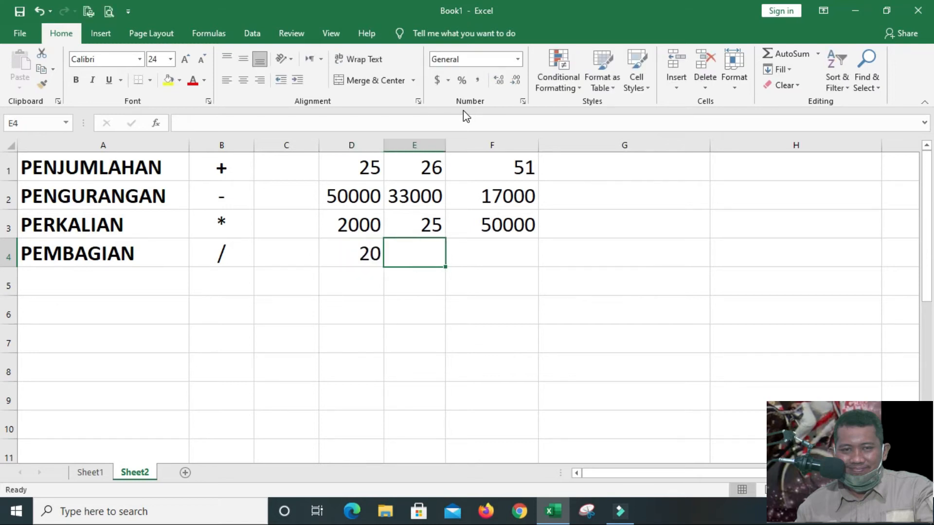
text(4)
key(Right)
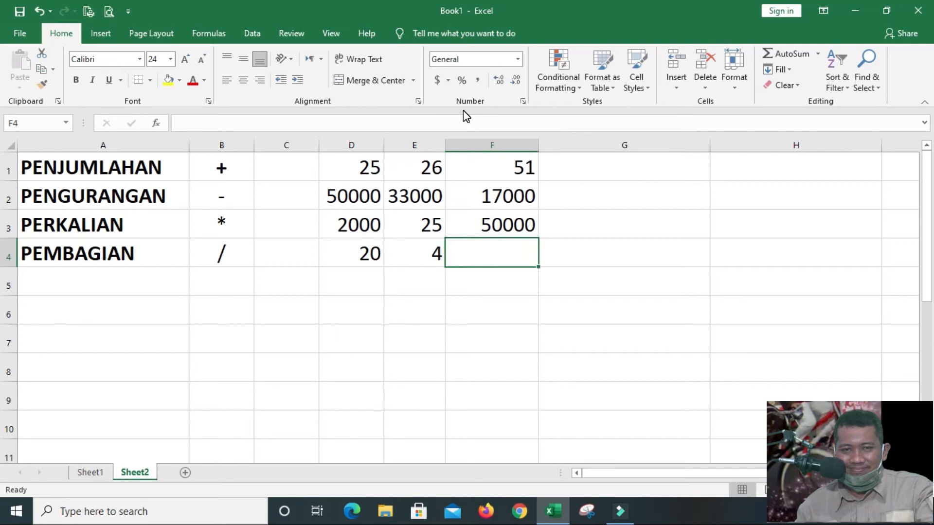
Enter the division formula =D4/E4 in cell F4 of the PEMBAGIAN row
text(=)
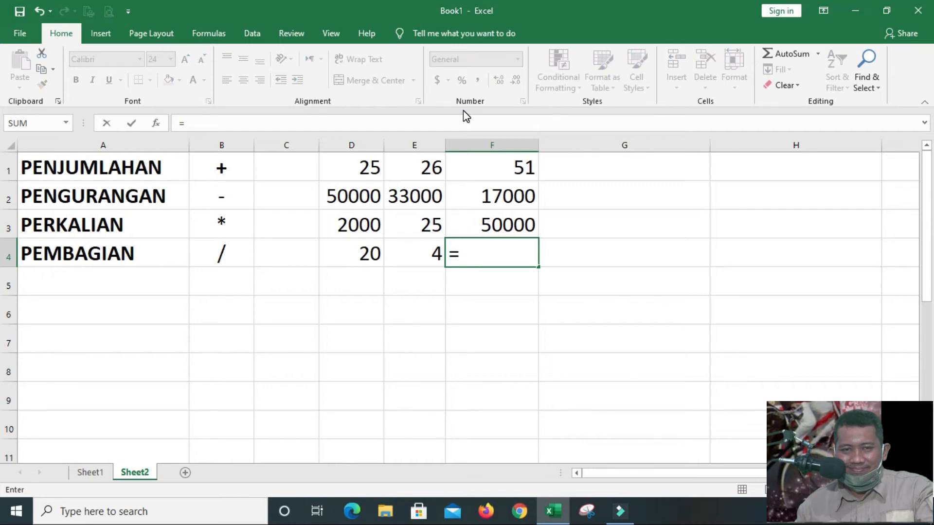
text(D4)
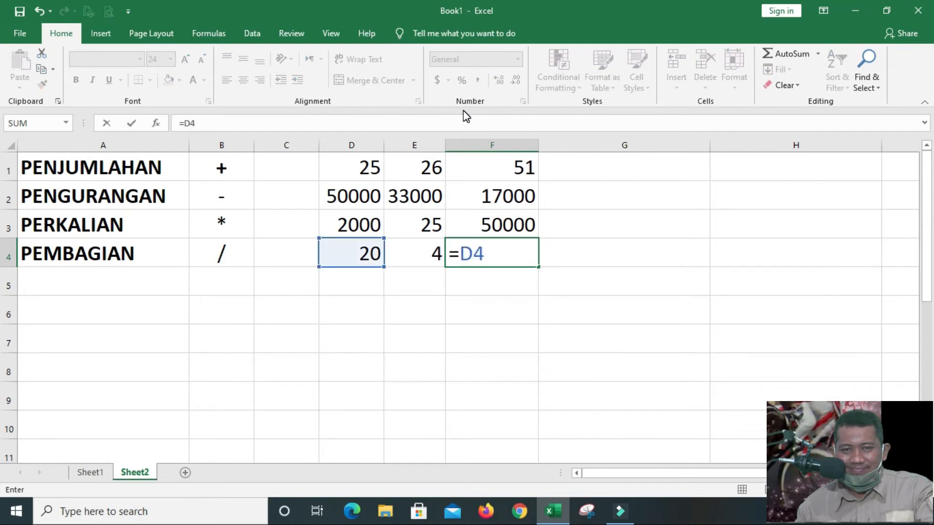
text(/E4)
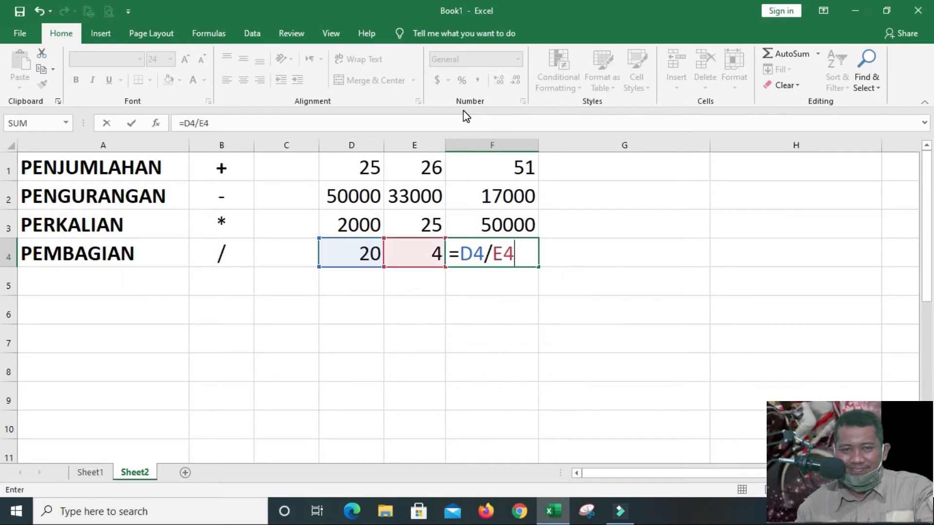
key(Return)
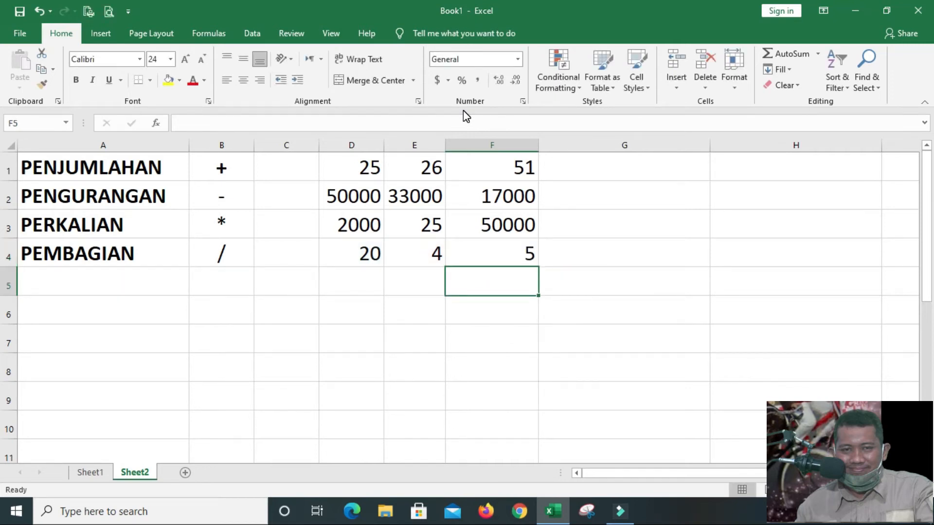
Set cell D4 to 100000 and widen column D so the number fits in full
key(Up)
key(Left)
key(Left)
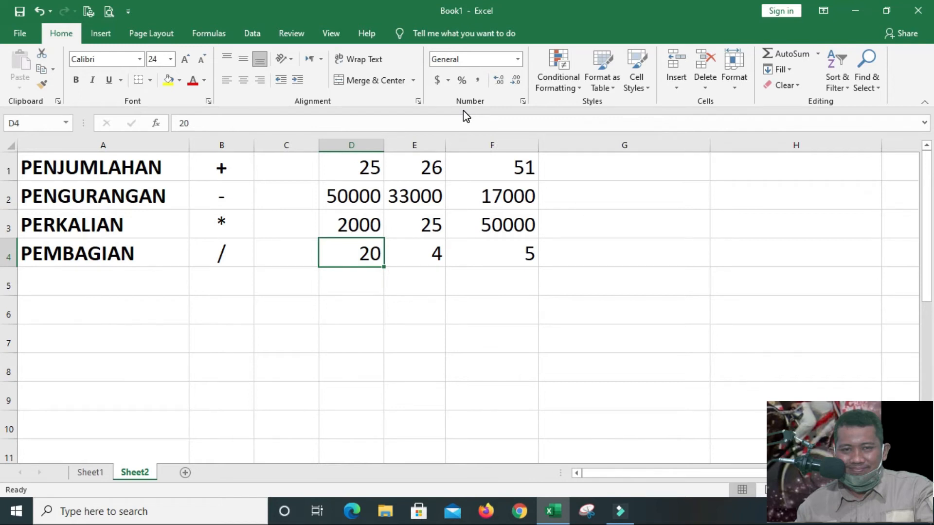
text(100000)
key(Return)
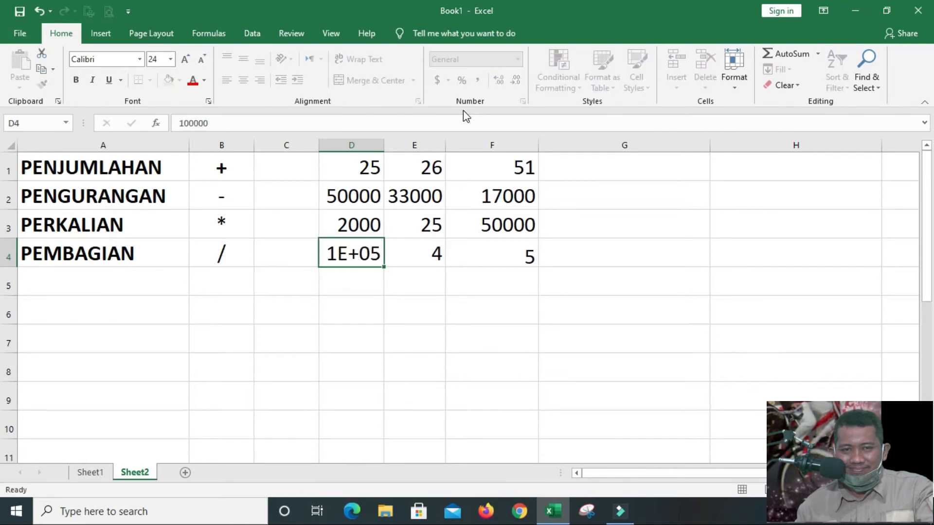
key(Right)
key(Left)
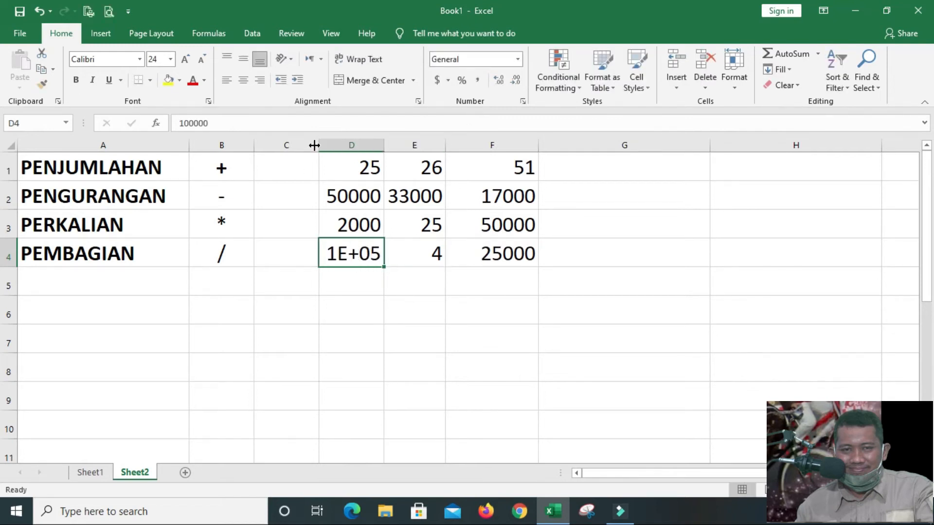
drag(384, 145, 422, 145)
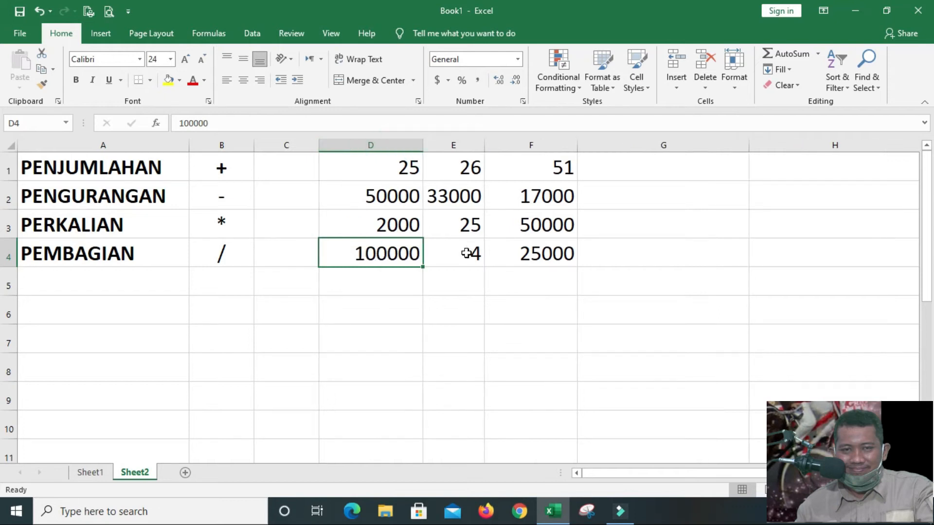
Set the divisor in cell E4 to 5
click(467, 253)
text(5)
key(Return)
key(Up)
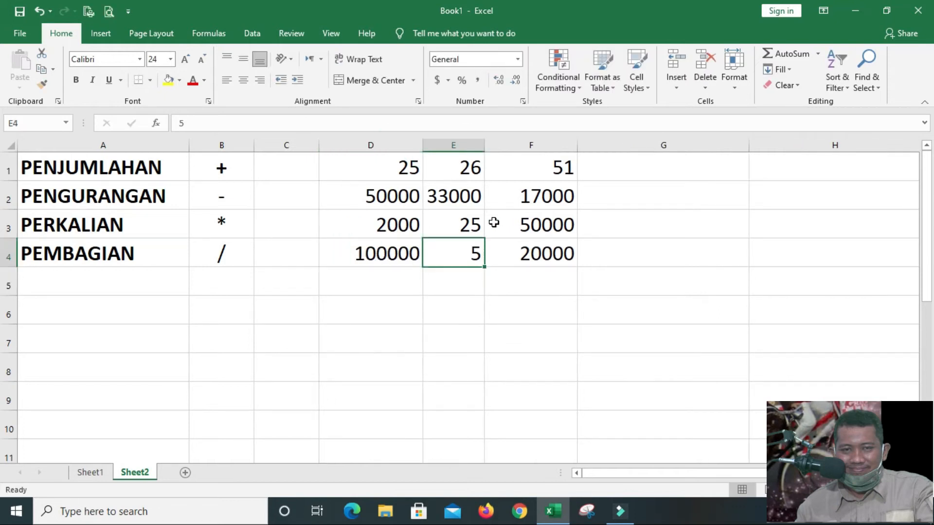
Review the addition, subtraction, multiplication and division formulas in cells F1 to F4
key(Right)
key(Down)
key(Up)
key(Down)
key(Up)
key(Up)
key(Up)
key(Up)
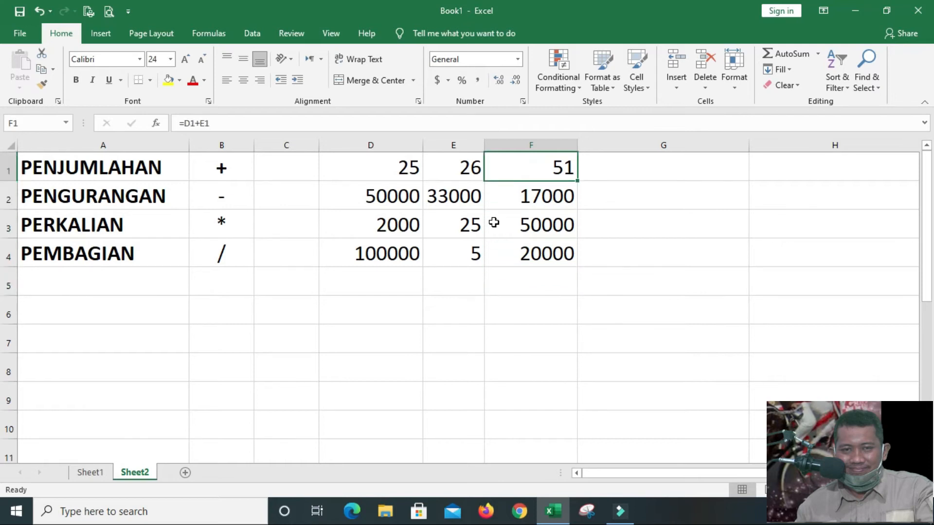
key(Left)
key(Right)
key(Down)
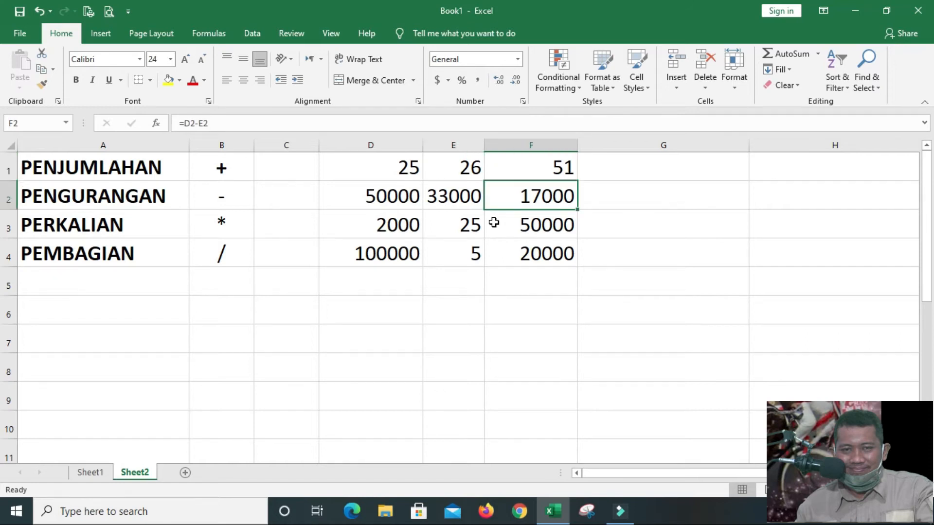
key(Down)
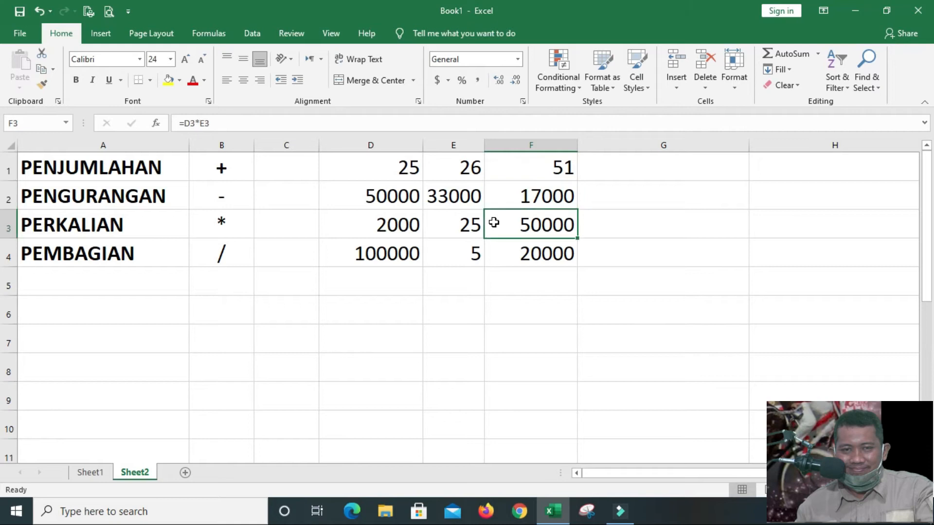
key(Down)
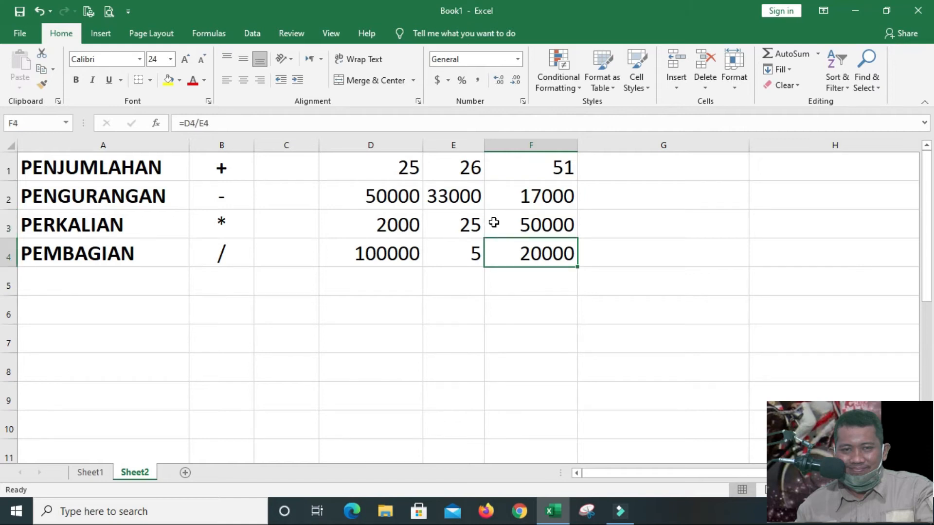
Label the fifth row PEMANGKATAN in cell A5, below PEMBAGIAN
key(Down)
key(Left)
key(Left)
key(Left)
key(Left)
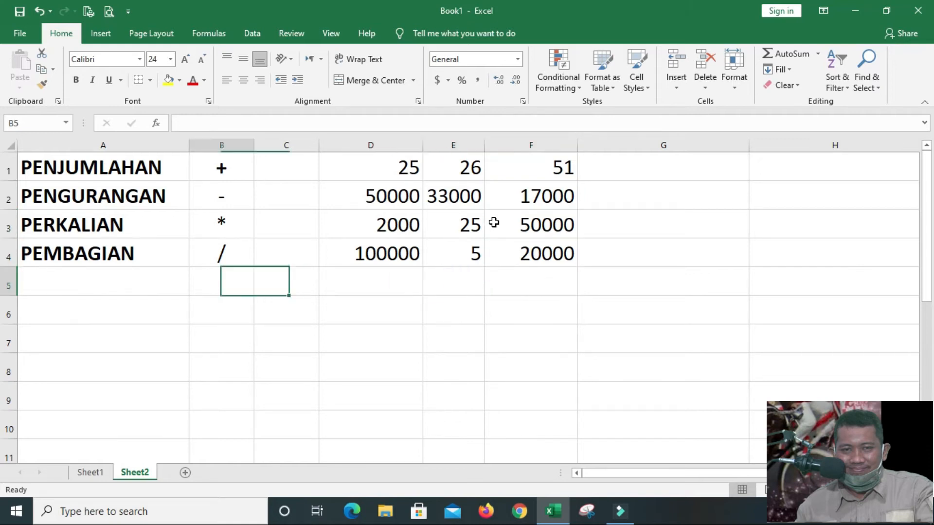
text(PE)
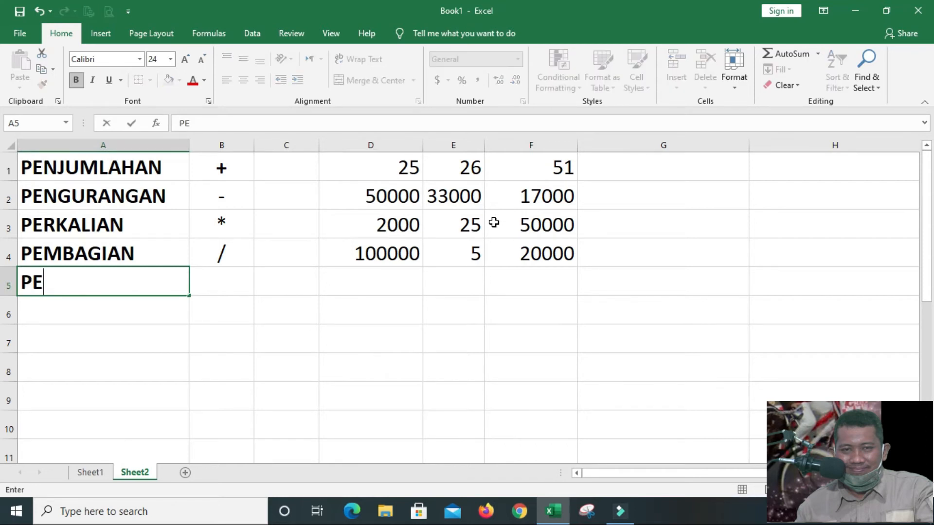
text(MANGKATAN)
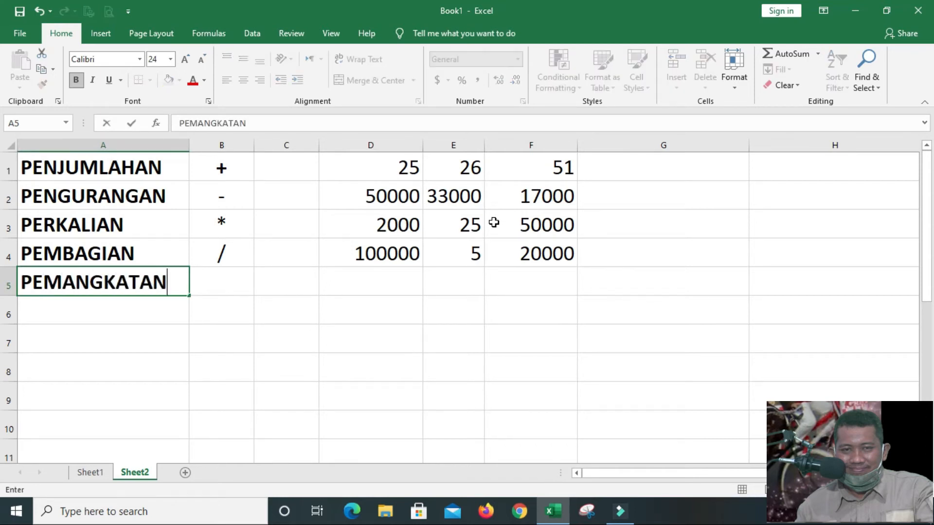
key(Tab)
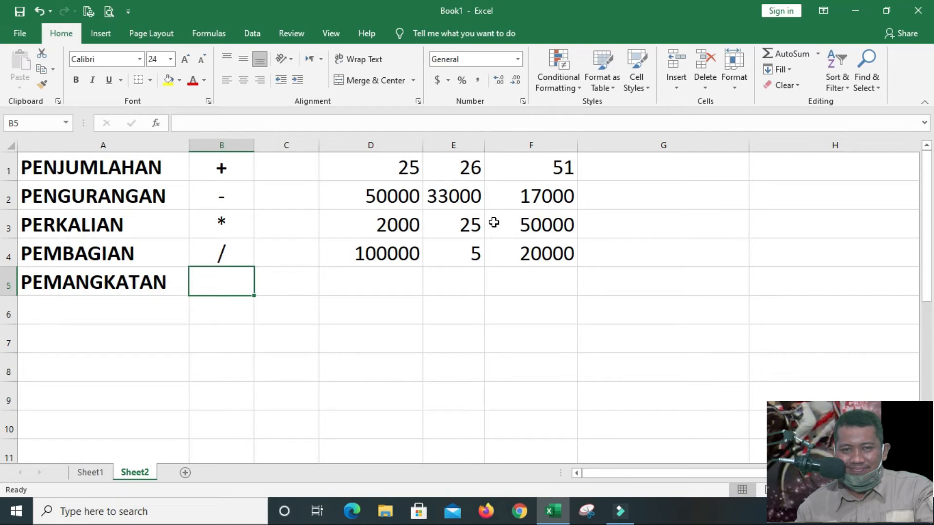
Enter the exponent symbol ^ in cell B5 and centre it horizontally
text(^)
key(Return)
key(Up)
click(244, 85)
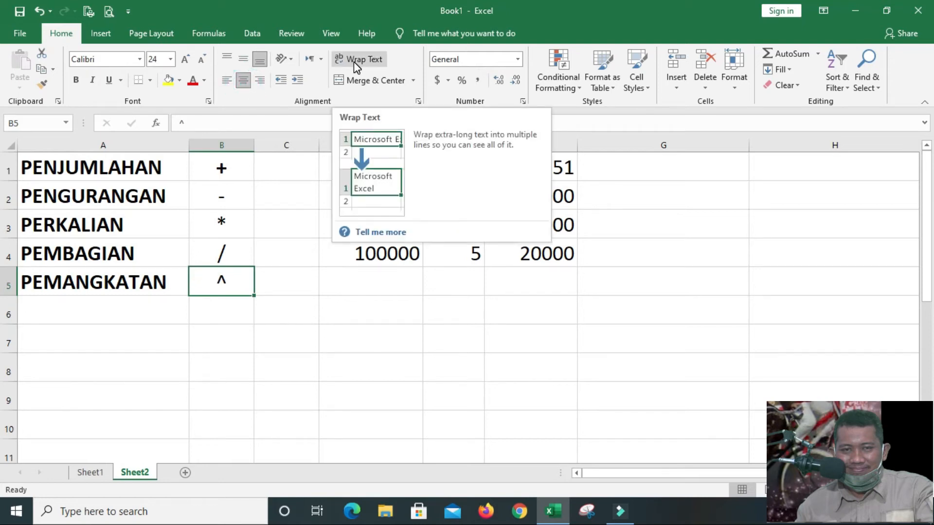
Enter 2 in cell D5 and 3 in cell E5 as the base and exponent of the PEMANGKATAN row
key(Right)
key(Right)
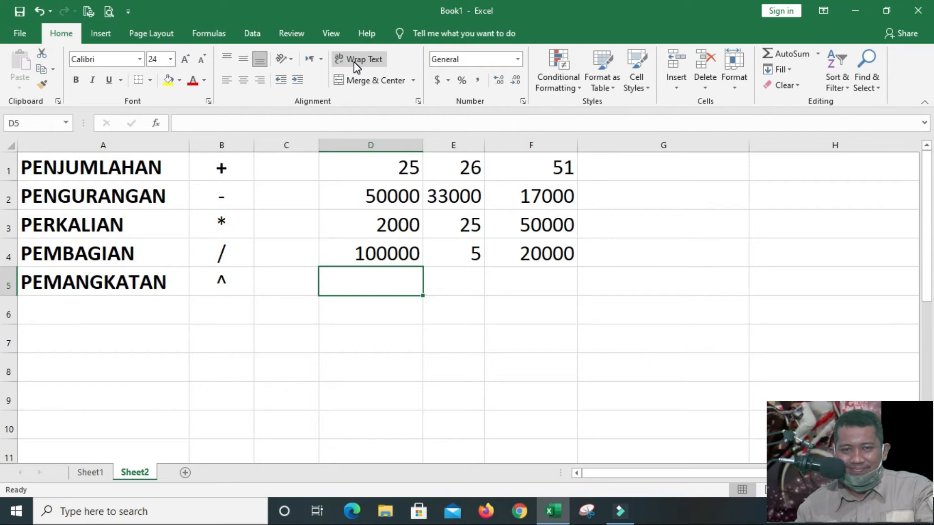
text(2)
key(Right)
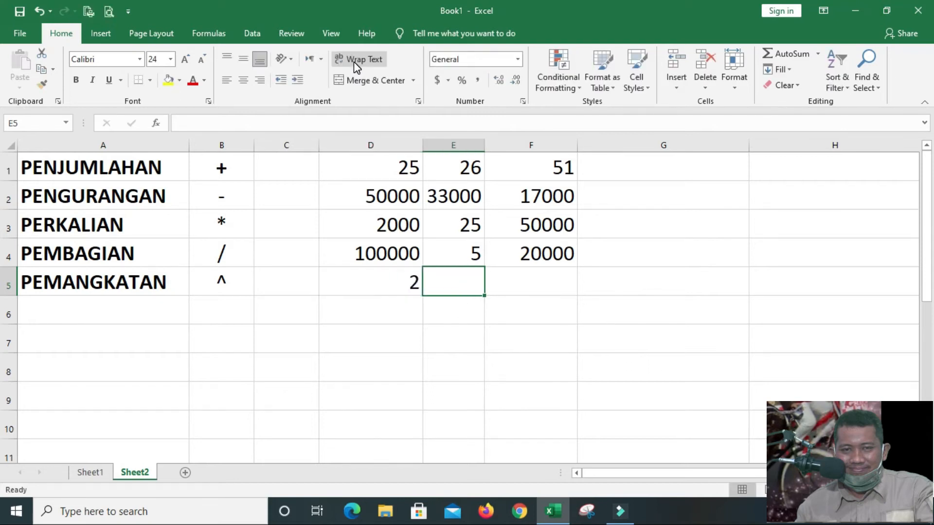
text(3)
key(Right)
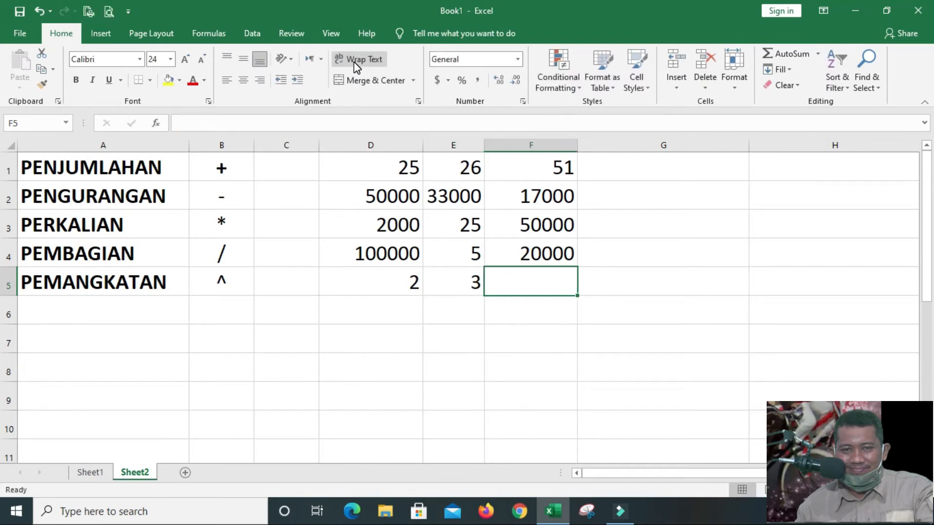
Enter the exponentiation formula =D5^E5 in cell F5 of the PEMANGKATAN row
text(=)
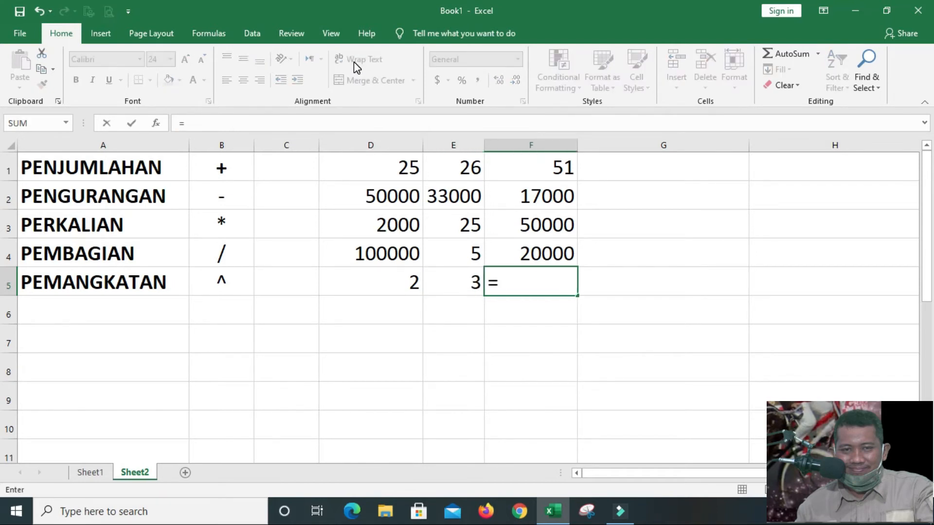
text(D5)
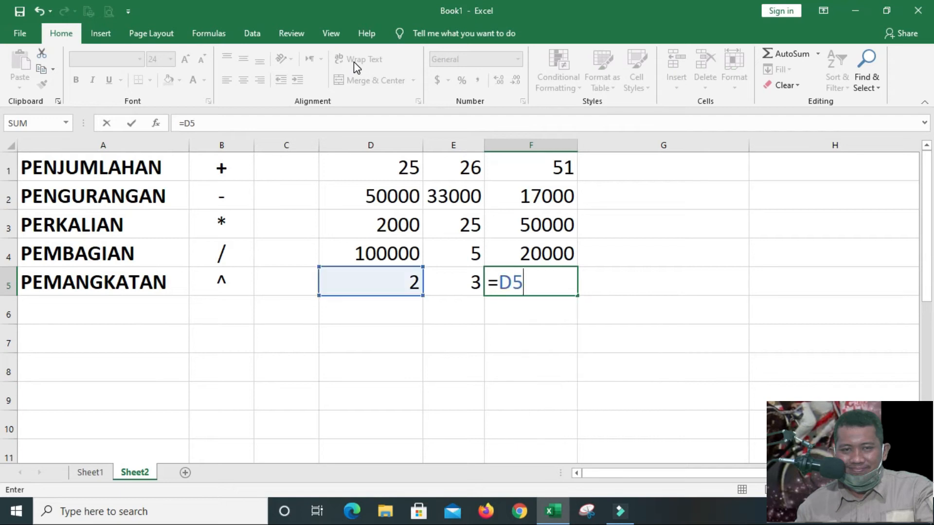
text(^E5)
key(Return)
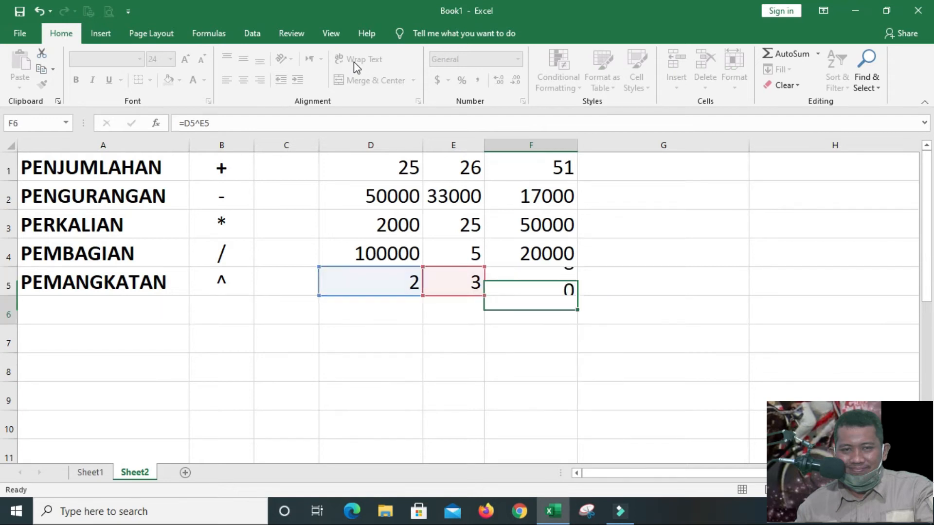
key(Up)
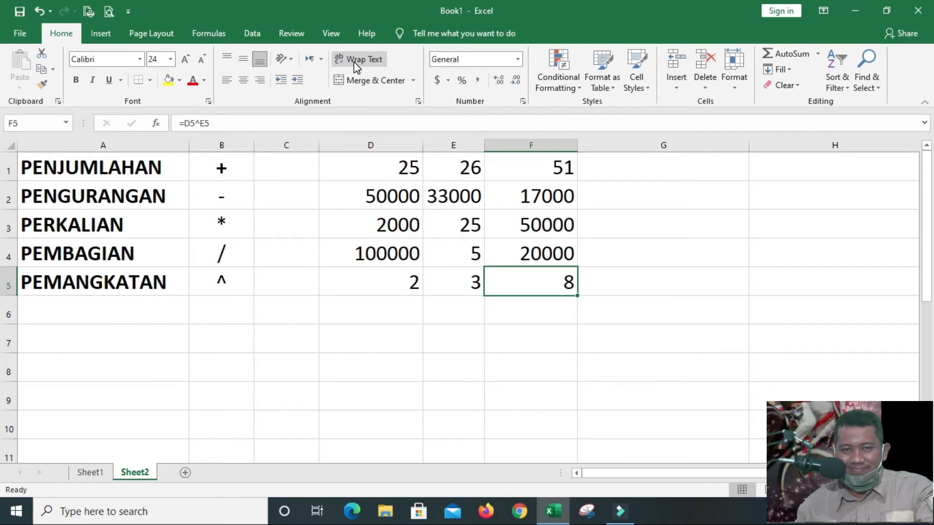
Set the exponent in cell E5 to 4
key(Left)
key(Left)
key(Right)
key(Left)
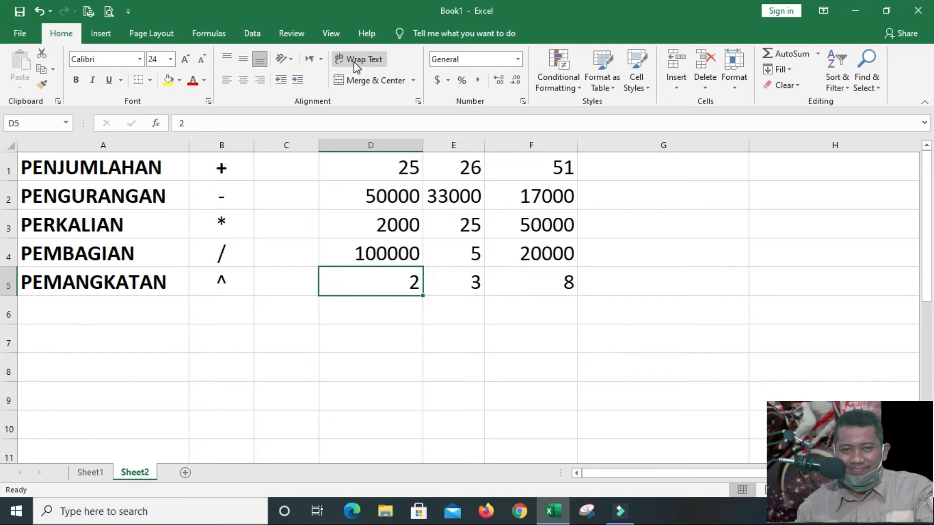
key(Right)
text(4)
key(Return)
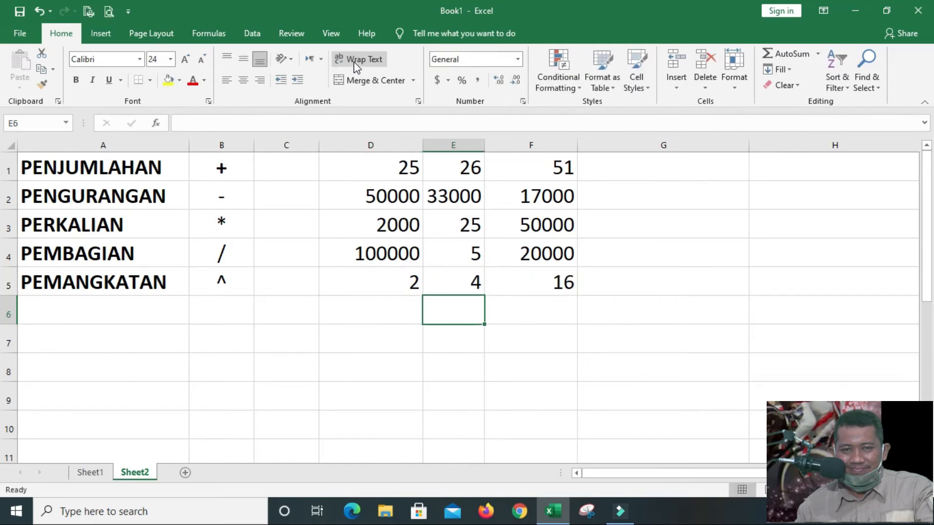
Set the exponent in cell E5 to 5
key(Up)
text(5)
key(Return)
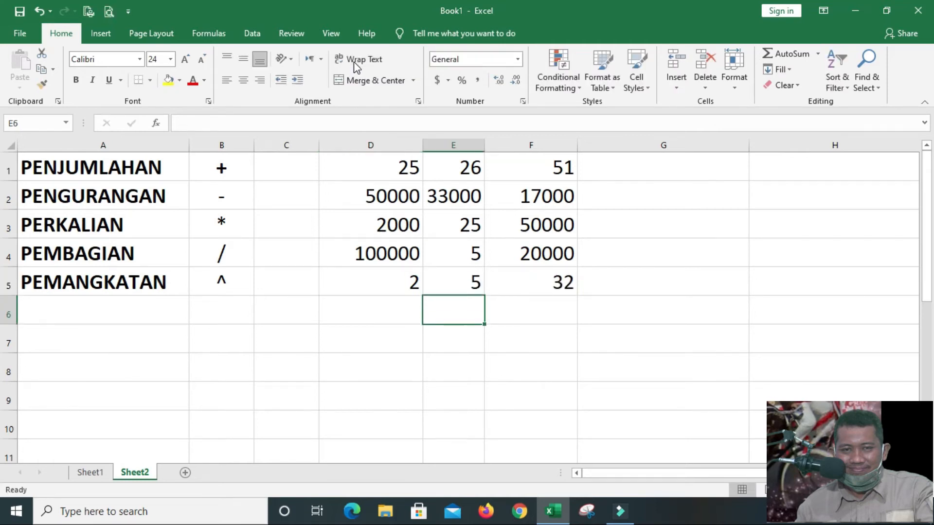
key(Up)
key(Down)
Label the sixth row PERSENTASE in cell A6, below PEMANGKATAN
key(Left)
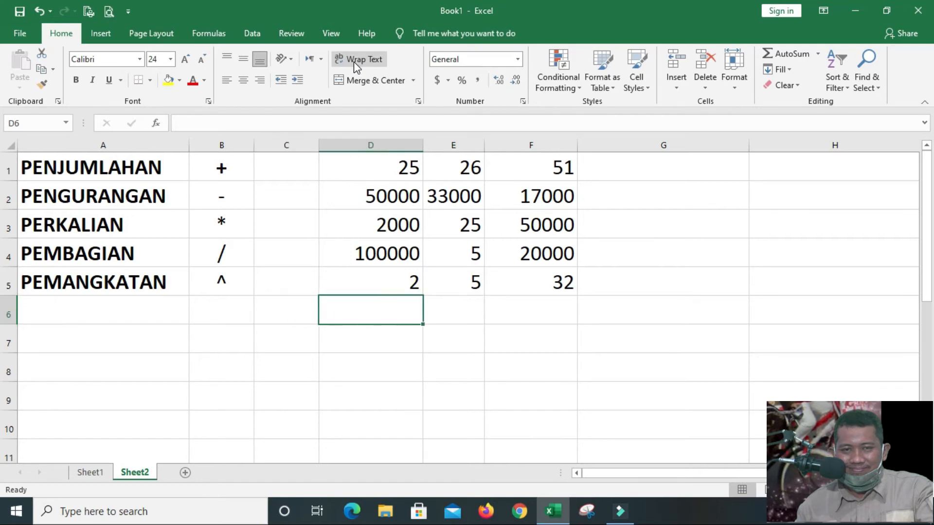
key(Left)
key(Left)
key(Left)
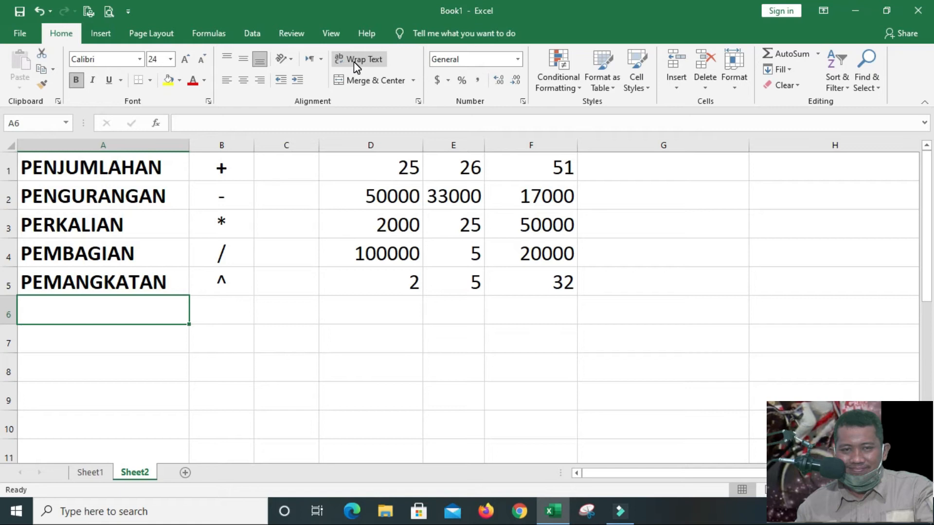
text(PERSEN)
text(TASE)
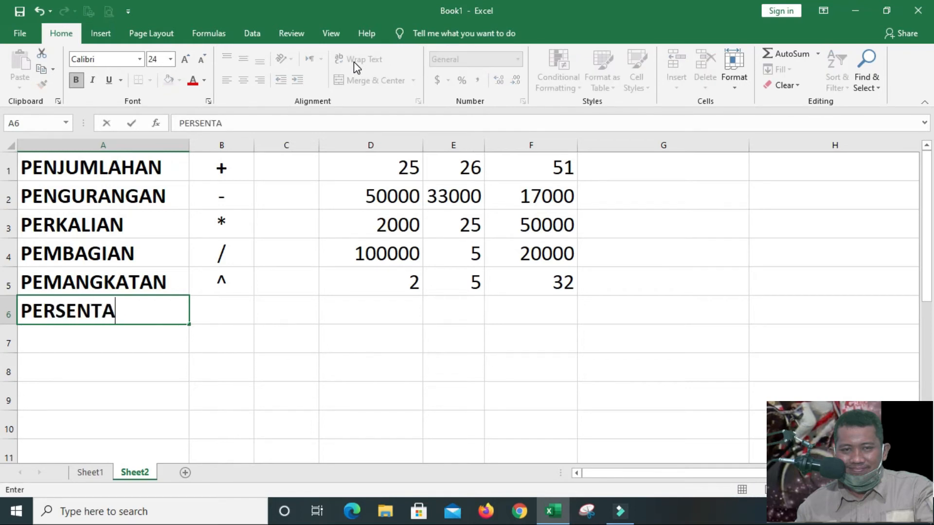
key(Return)
Enter the percent symbol % in cell B6 and centre it horizontally
key(Up)
key(Right)
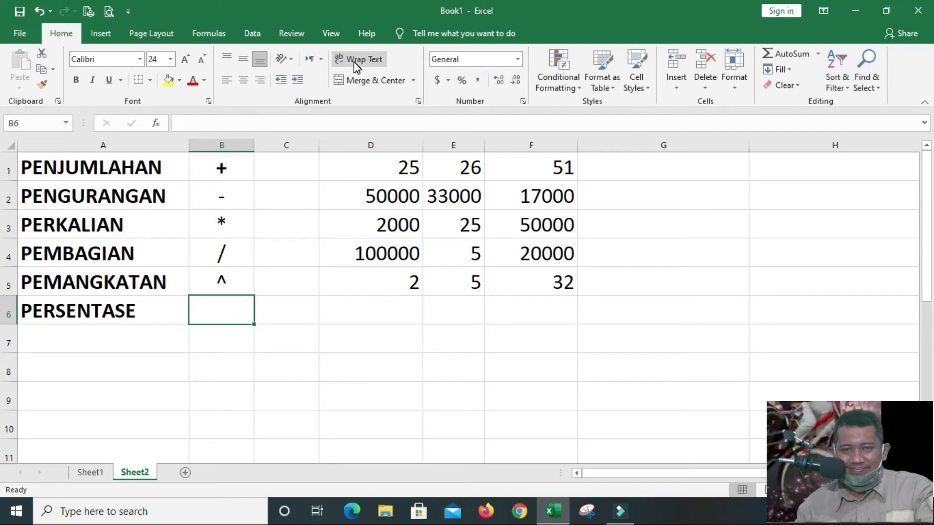
text(%)
key(Return)
key(Up)
click(244, 81)
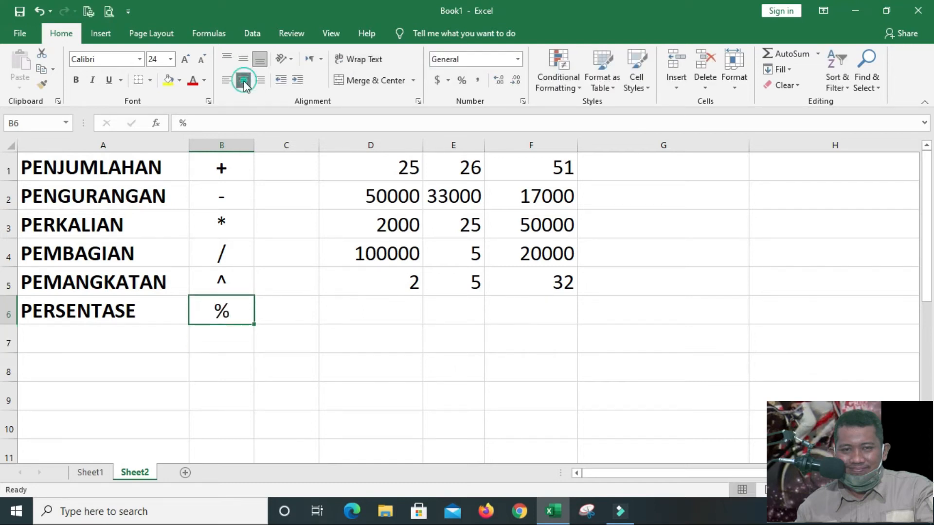
Enter 20 in cell D6 and the percentage formula =D6% in cell F6 of the PERSENTASE row
click(362, 315)
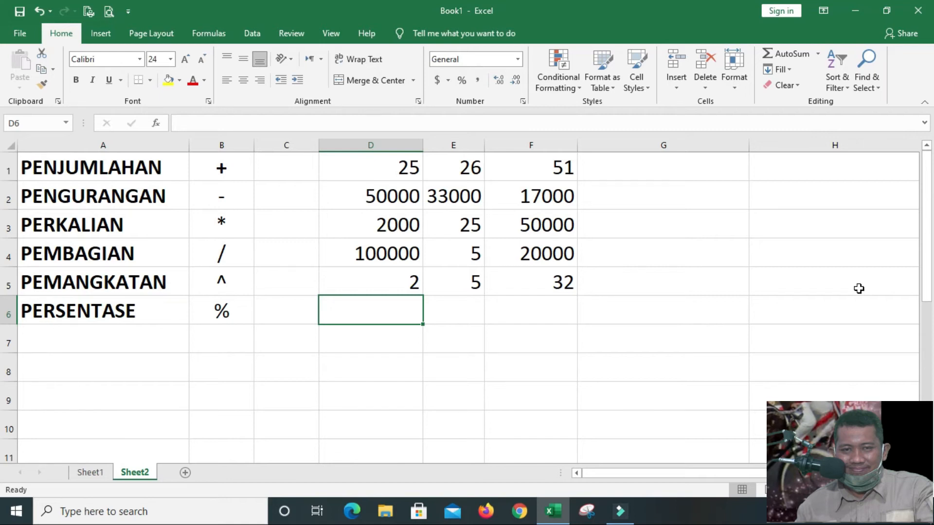
text(20)
key(Tab)
key(Tab)
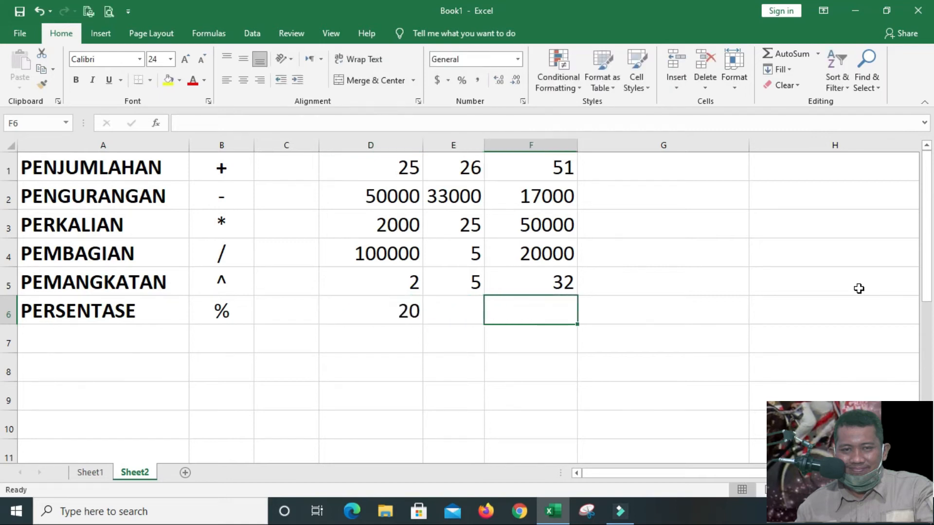
text(=)
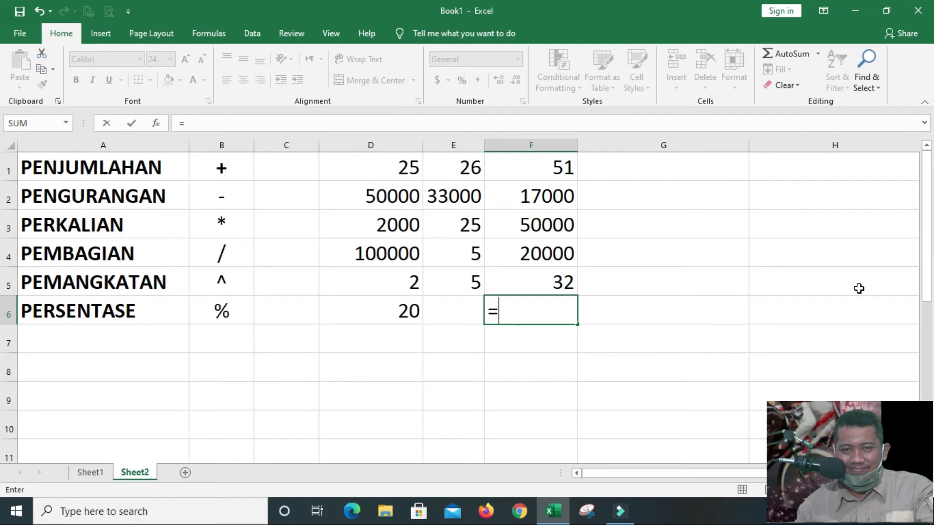
text(D6)
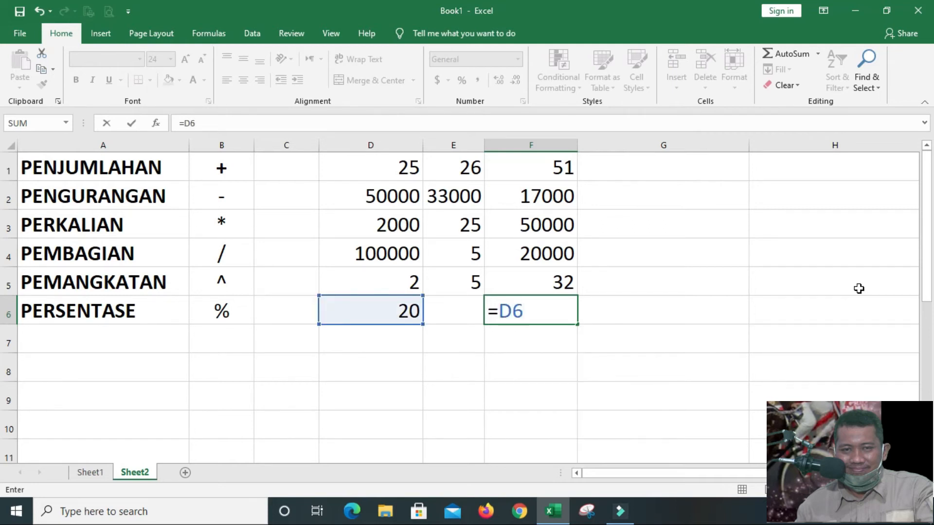
text(%)
key(Return)
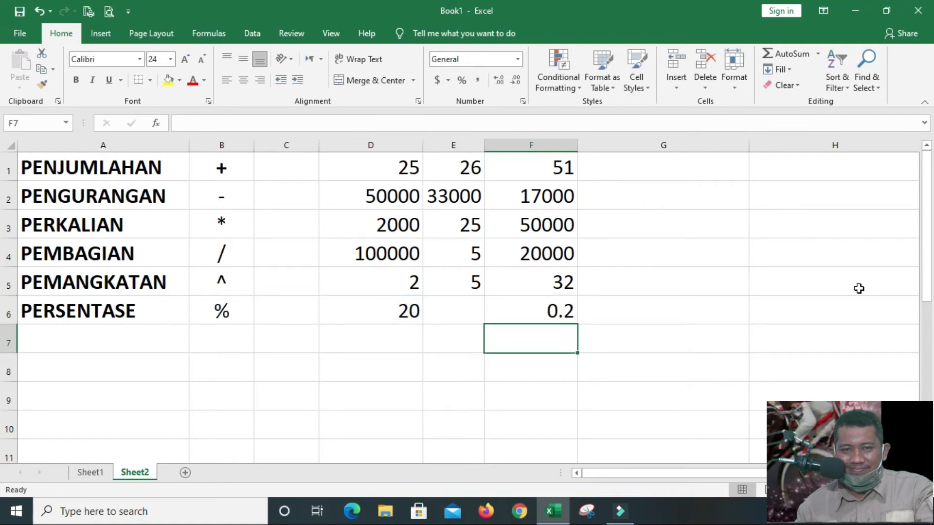
Set the PERSENTASE input in cell D6 to 50 and check the formula in cell F6
key(Up)
key(Left)
key(Left)
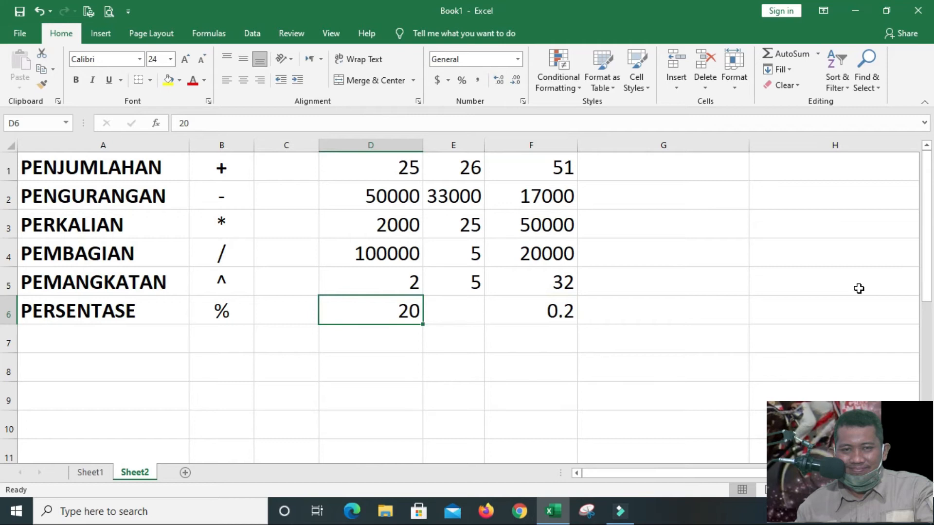
text(50)
key(ctrl+Return)
key(Right)
key(Right)
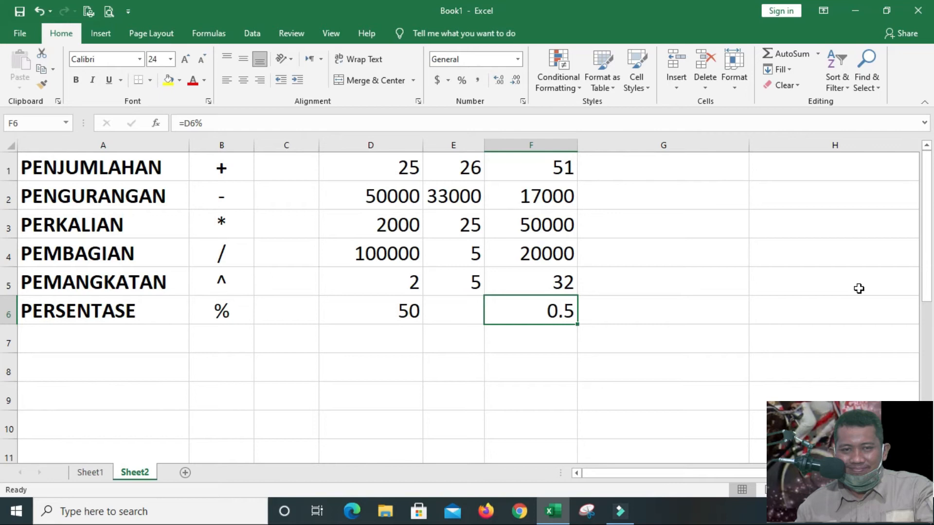
Review the operator symbols in column B from row 1 to row 6 and the percentage formula in cell F6
key(Left)
key(Left)
key(Left)
key(Left)
key(Up)
key(Up)
key(Up)
key(Up)
key(Up)
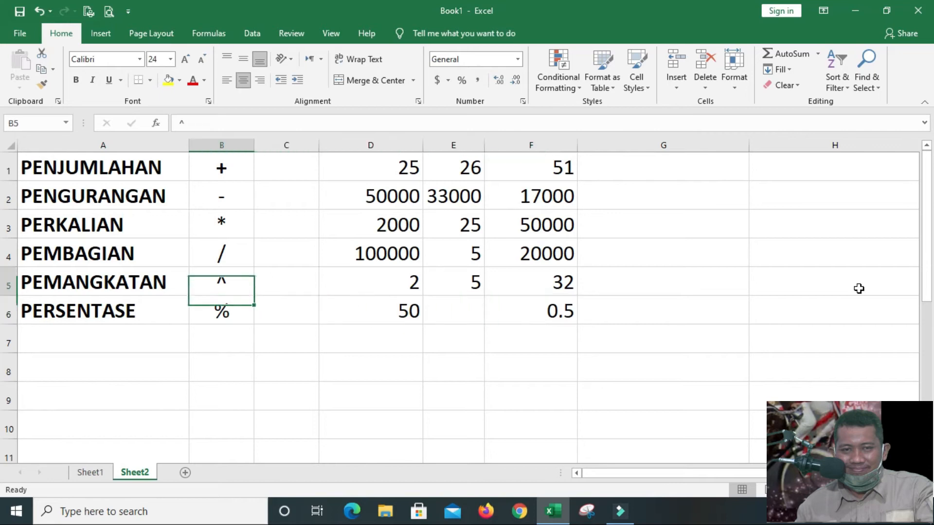
key(Down)
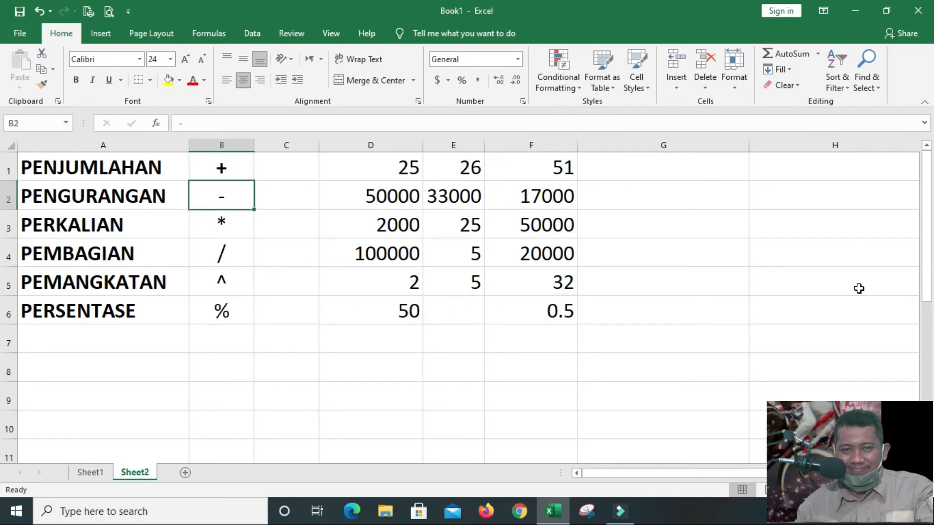
key(Down)
key(Down)
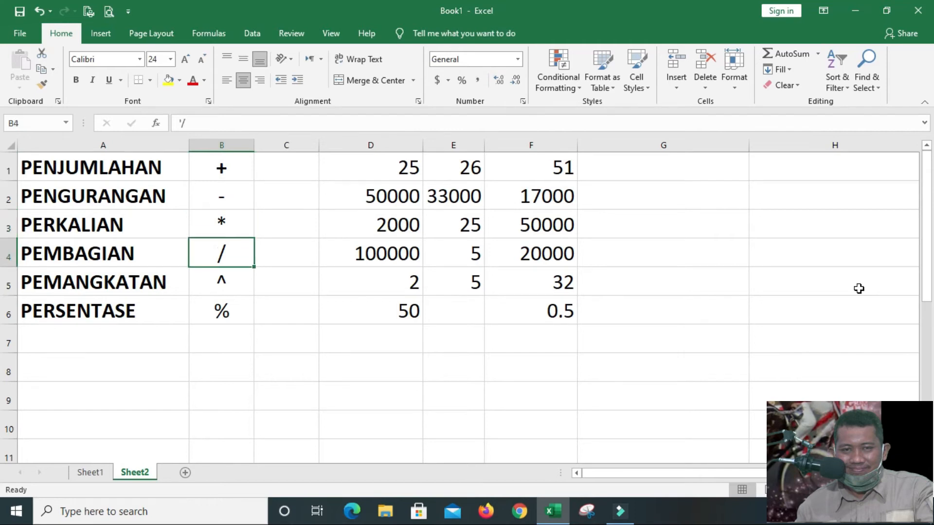
key(Down)
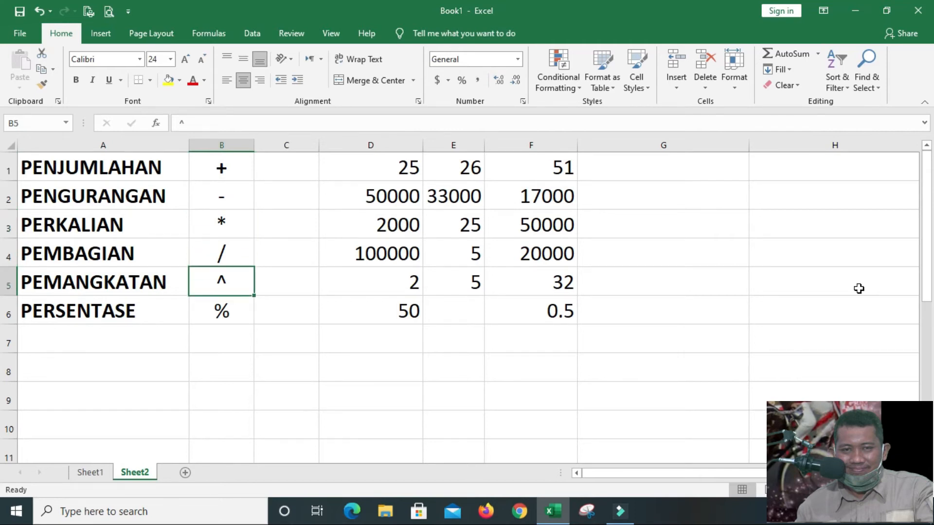
key(Down)
key(Right)
key(Right)
key(Right)
key(Right)
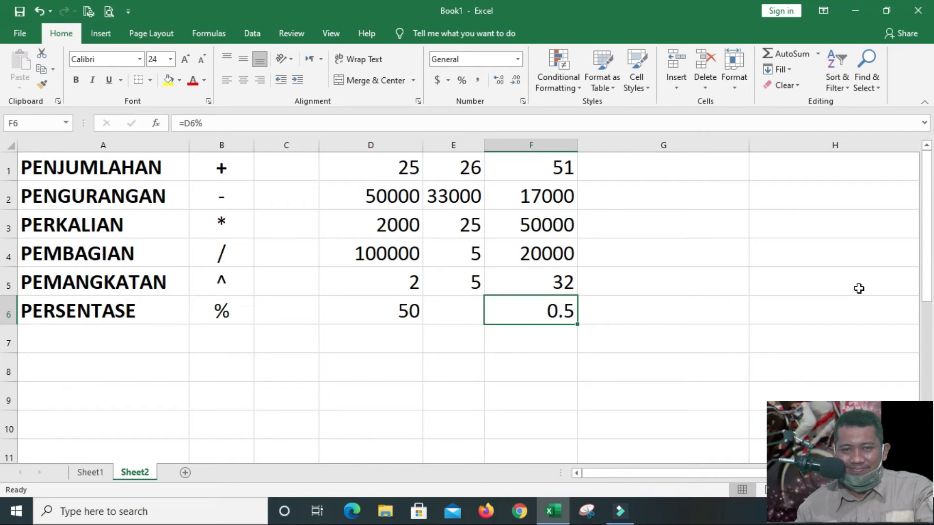
Go back to Sheet1 and review the COLUMN, ROW, CELL and RANGE terms in column C
click(90, 473)
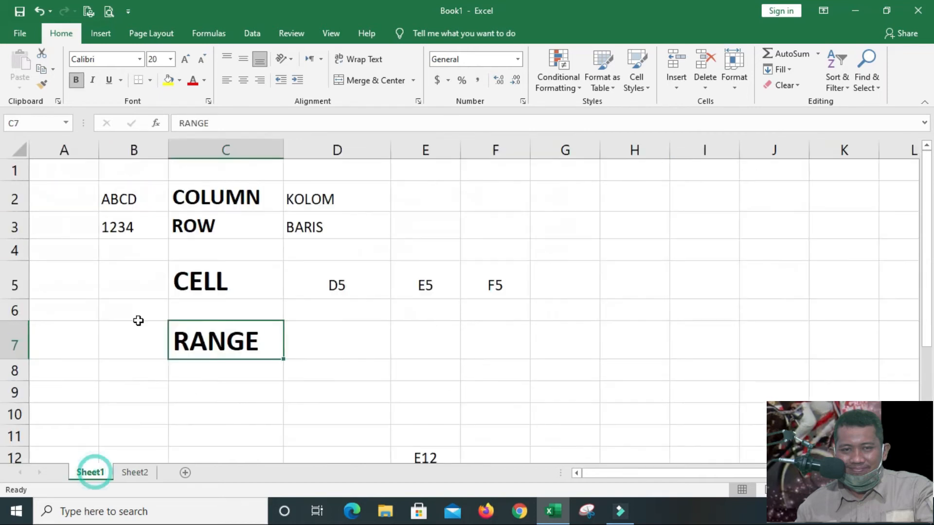
click(227, 194)
click(240, 226)
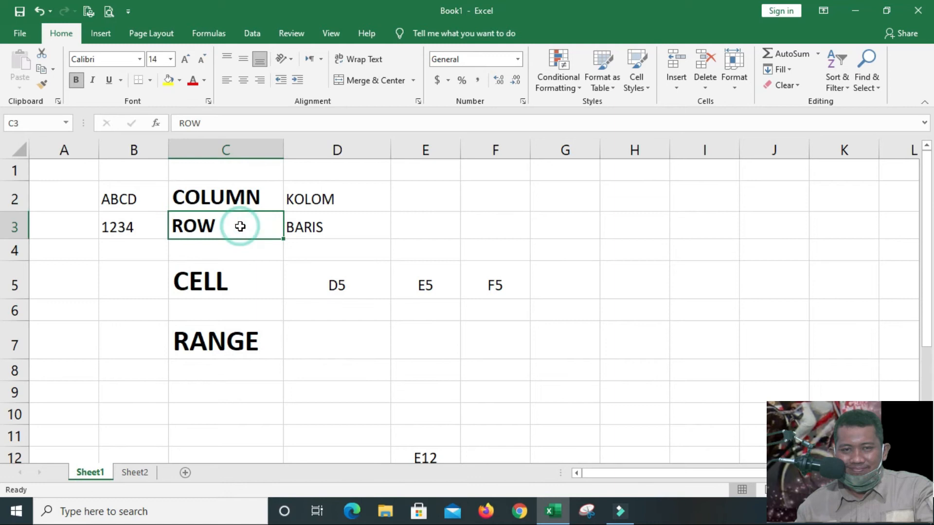
click(238, 290)
click(245, 339)
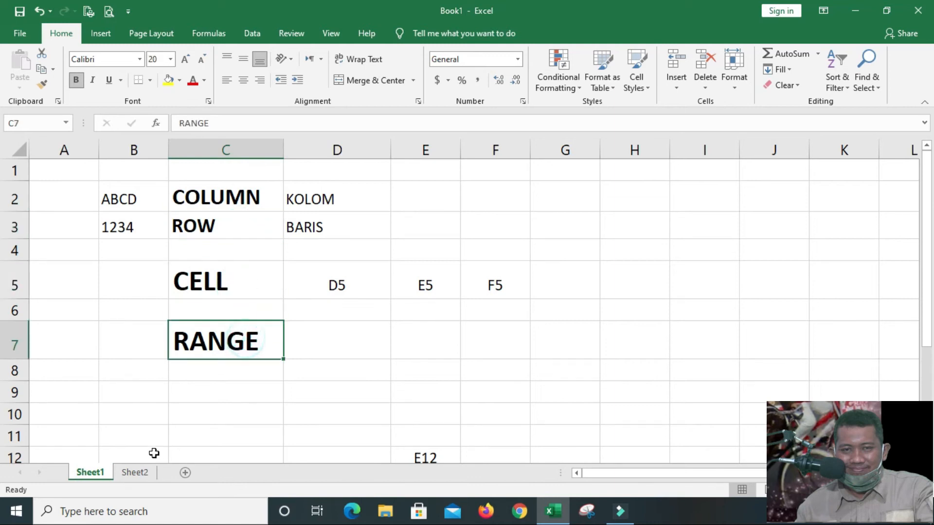
Return to Sheet2 and review the arithmetic operator symbols in column B from row 1 to row 6
click(142, 473)
click(179, 373)
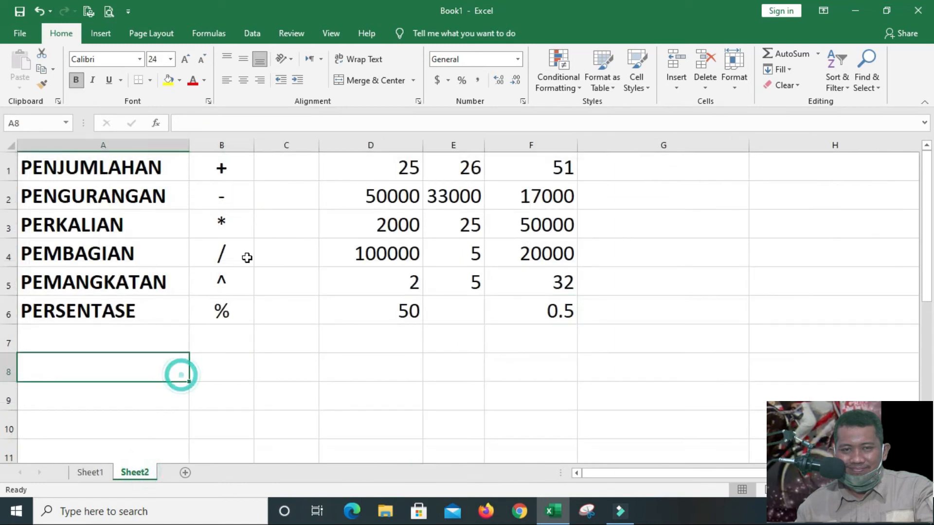
click(235, 174)
click(235, 201)
click(243, 234)
click(242, 258)
click(242, 286)
click(241, 314)
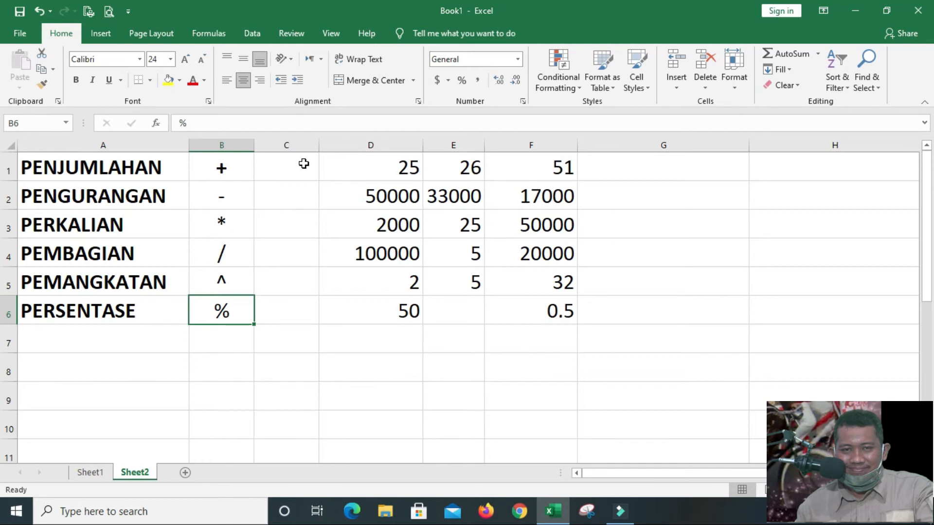
Enter the label SAMA DENGAN in cell A8 and the symbol = in cell B8
key(Return)
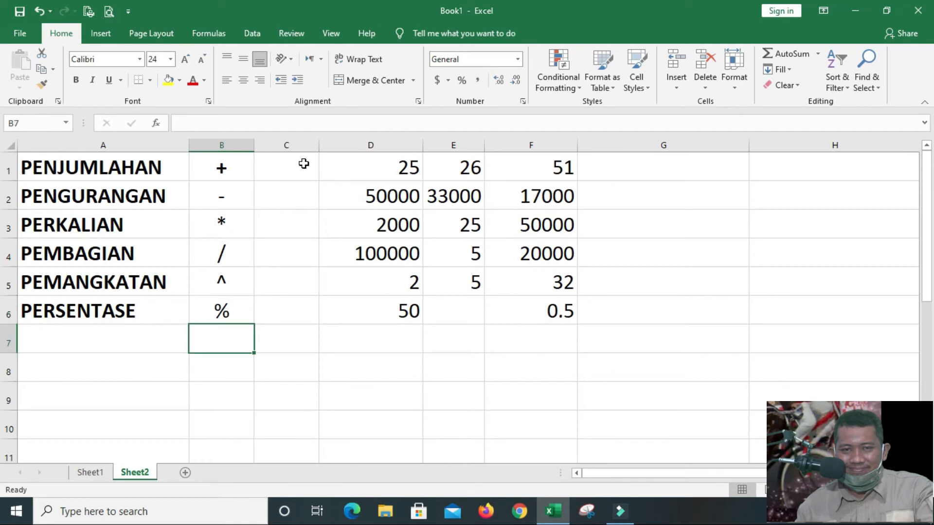
key(Left)
key(Down)
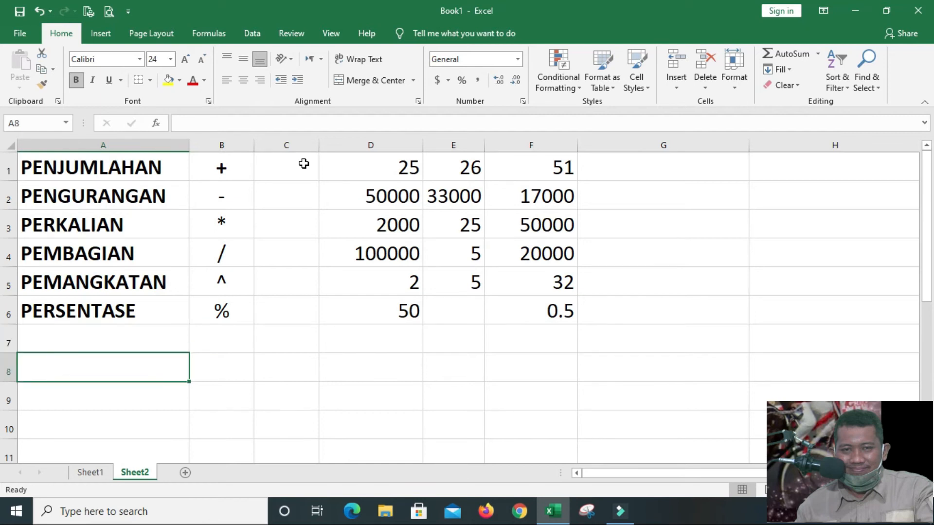
text(SAMA DENGAN)
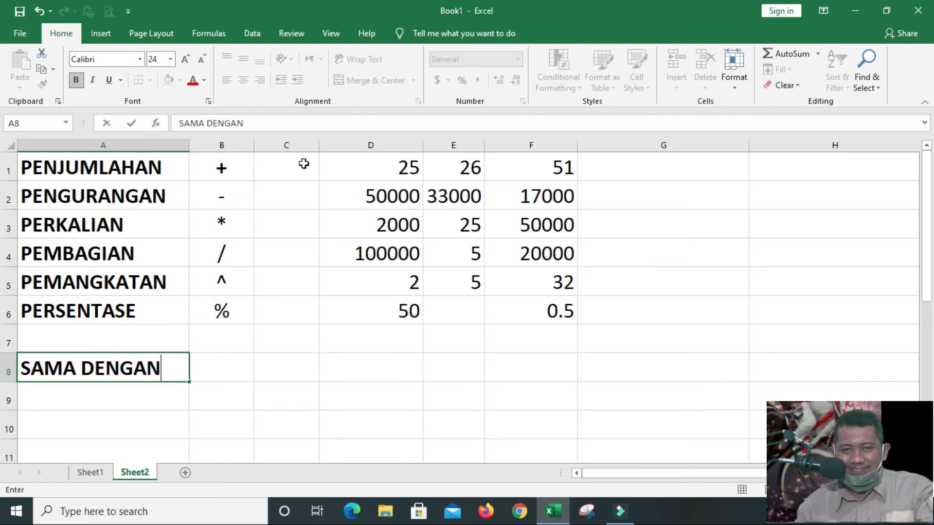
key(Tab)
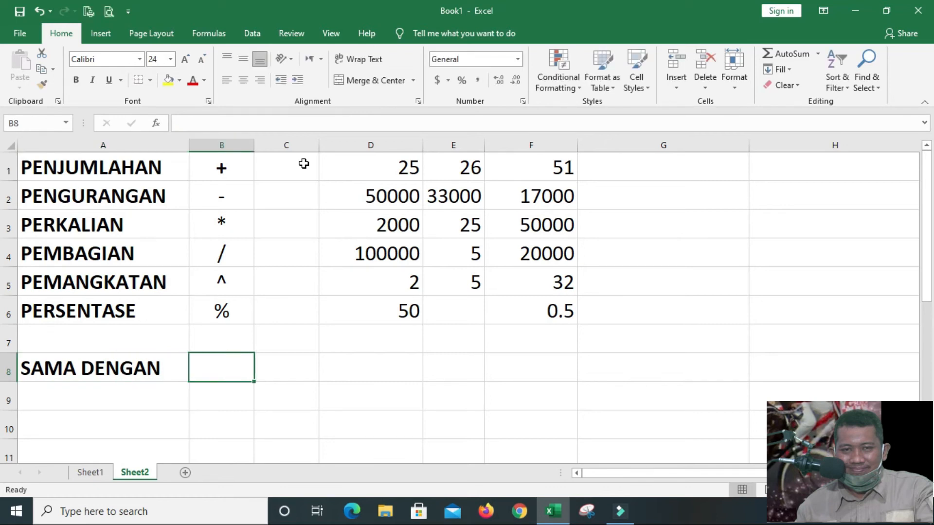
text(=)
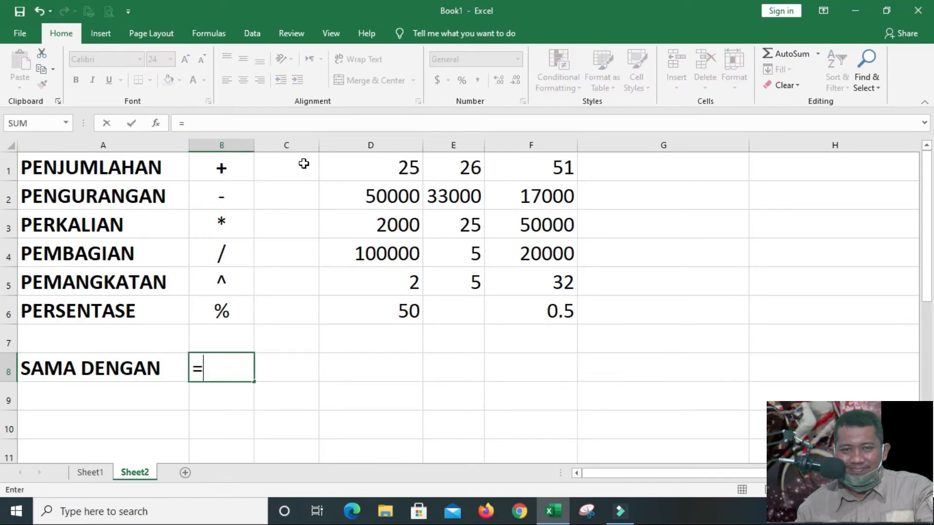
key(Return)
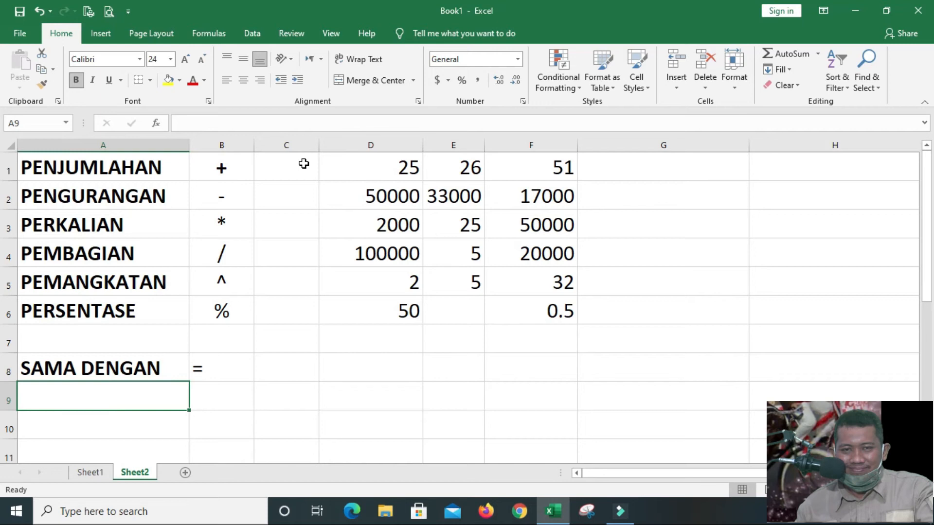
Enter the label LEBIH BESAR DARI in cell A9 and the symbol > in cell B9
text(LEBI)
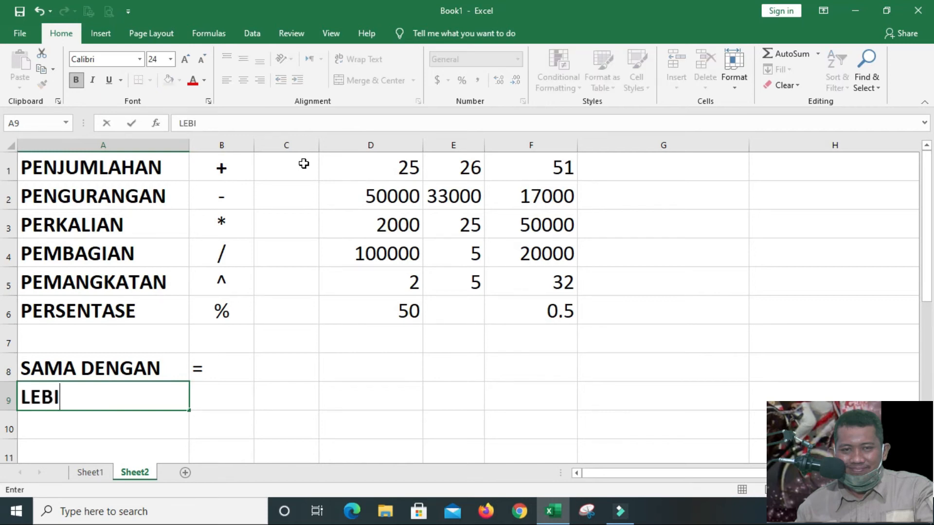
text(H BESAR DARI)
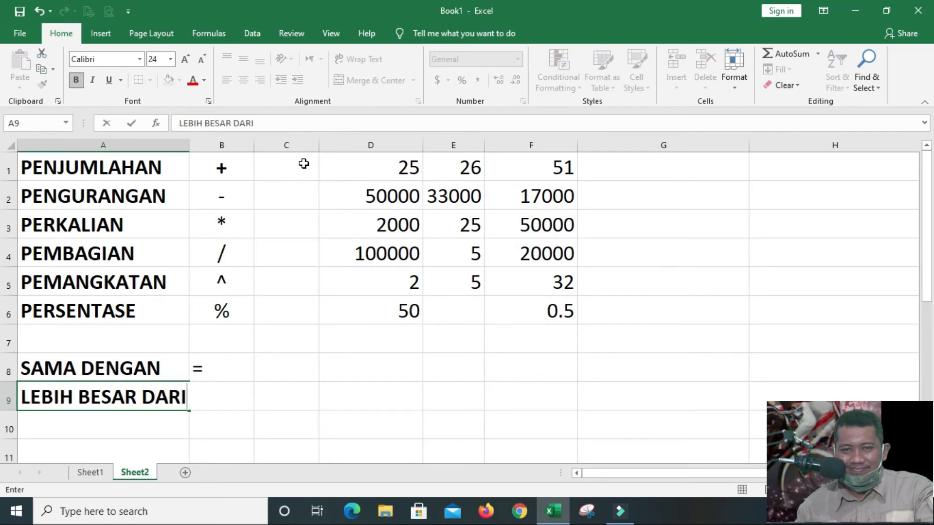
key(Tab)
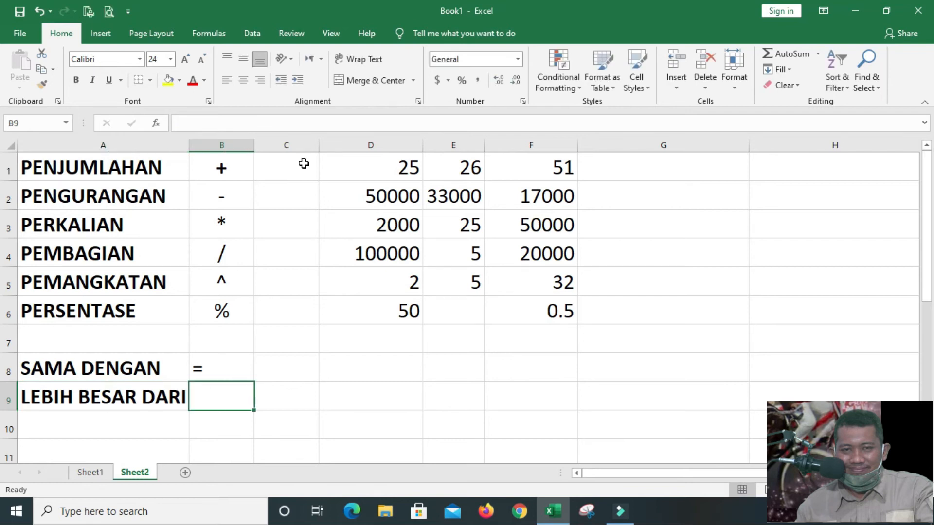
text(>)
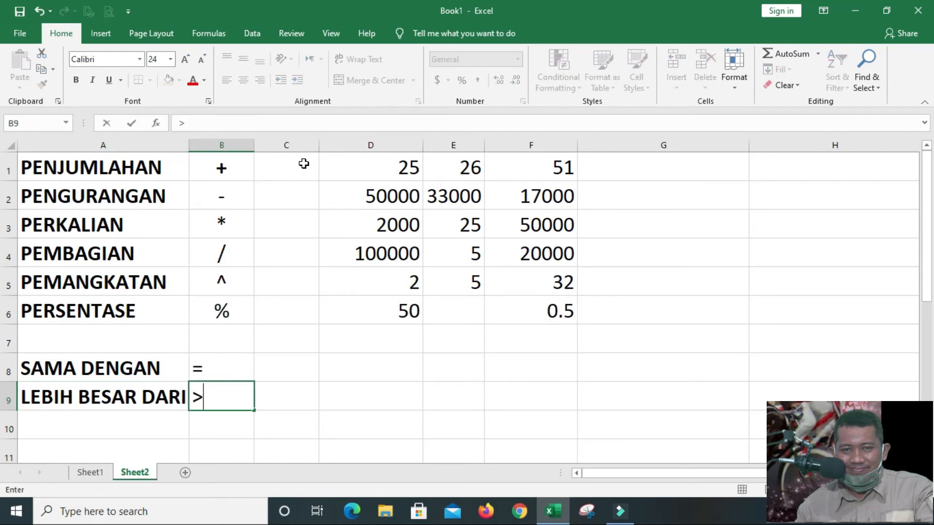
key(Return)
Center the comparison symbols and the empty cells beneath them in column B, starting from cell B8
key(Up)
key(Down)
key(Down)
key(Down)
key(Up)
key(Up)
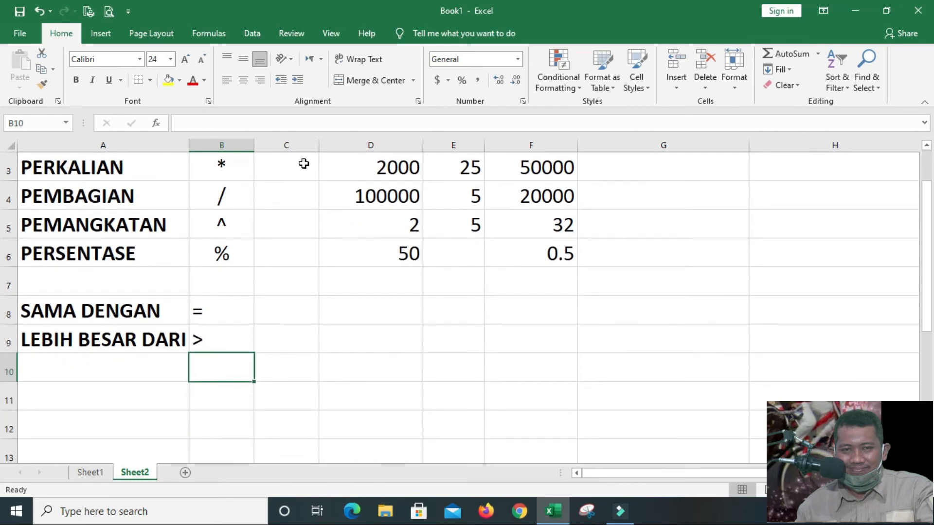
key(Left)
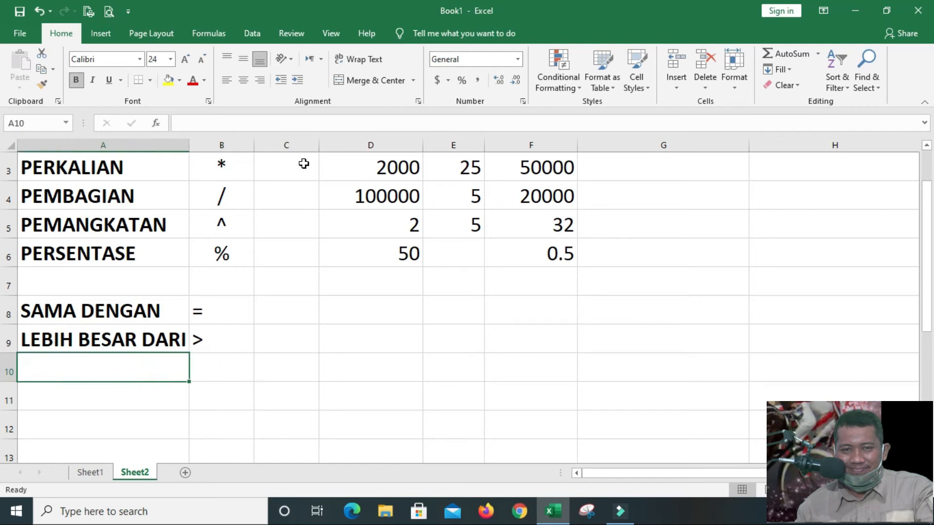
drag(221, 312, 237, 444)
click(243, 79)
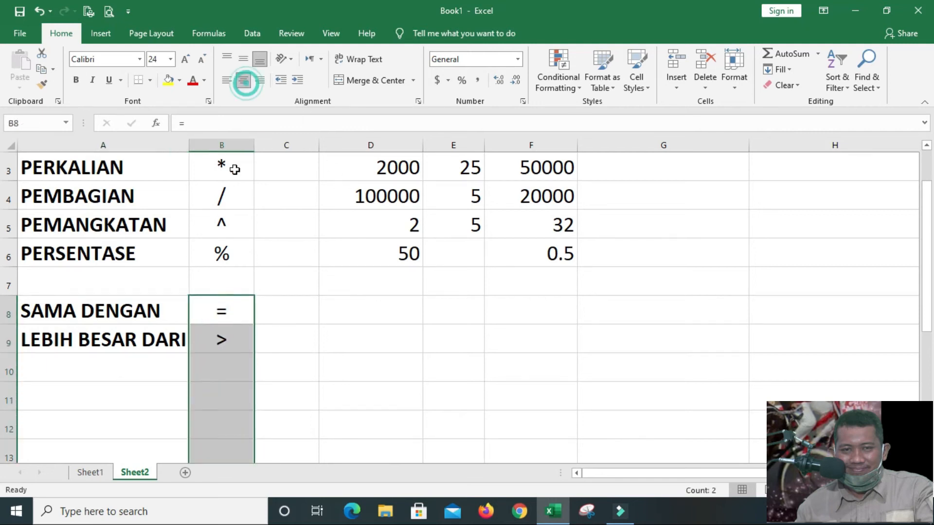
Enter the label LEBIH KECIL DARI in cell A10 and the symbol < in cell B10
click(123, 369)
text(LEB)
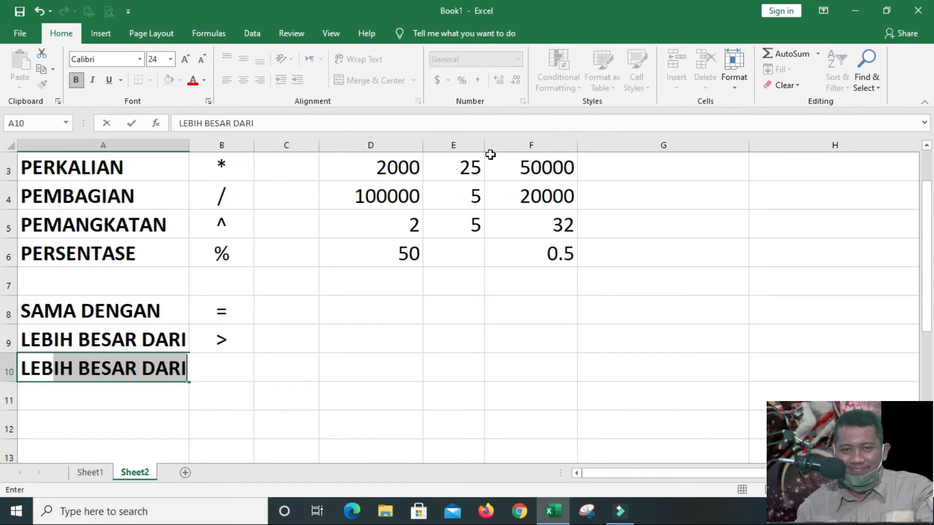
text(IH KECIL DARI)
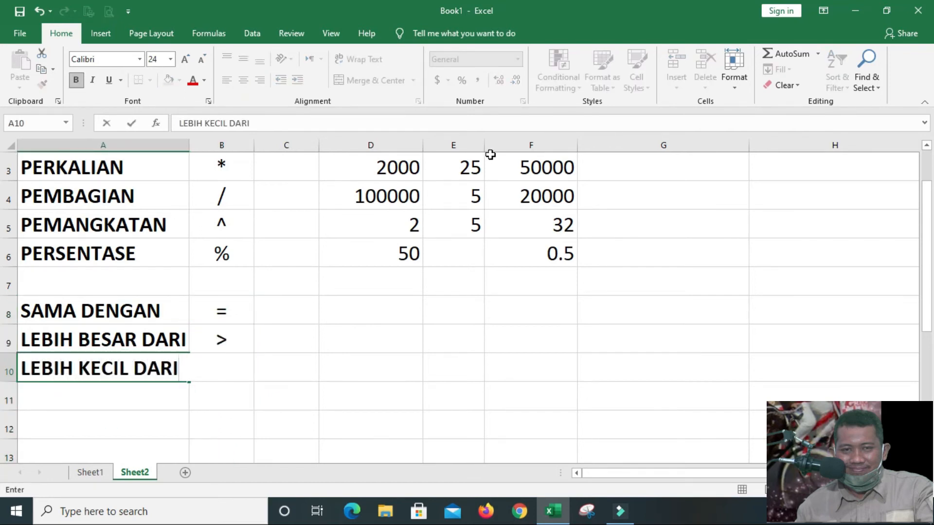
key(Tab)
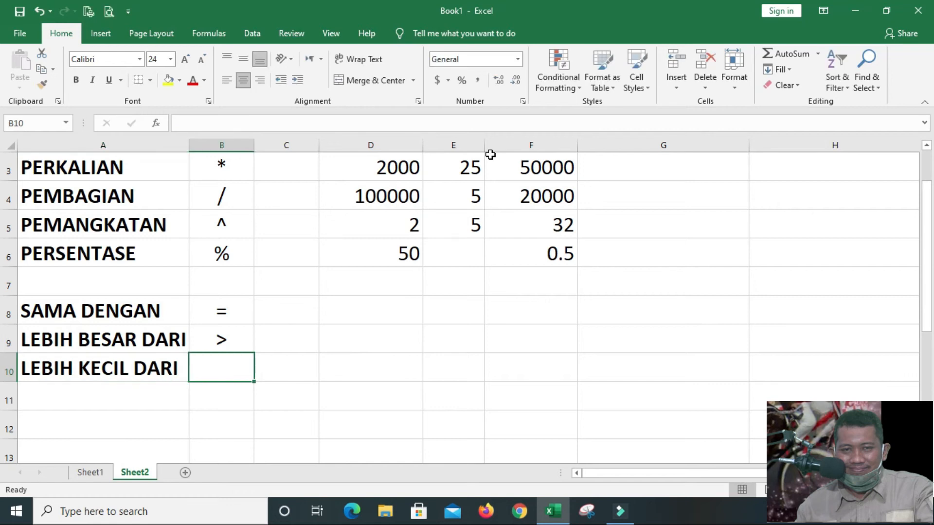
text(<)
key(Return)
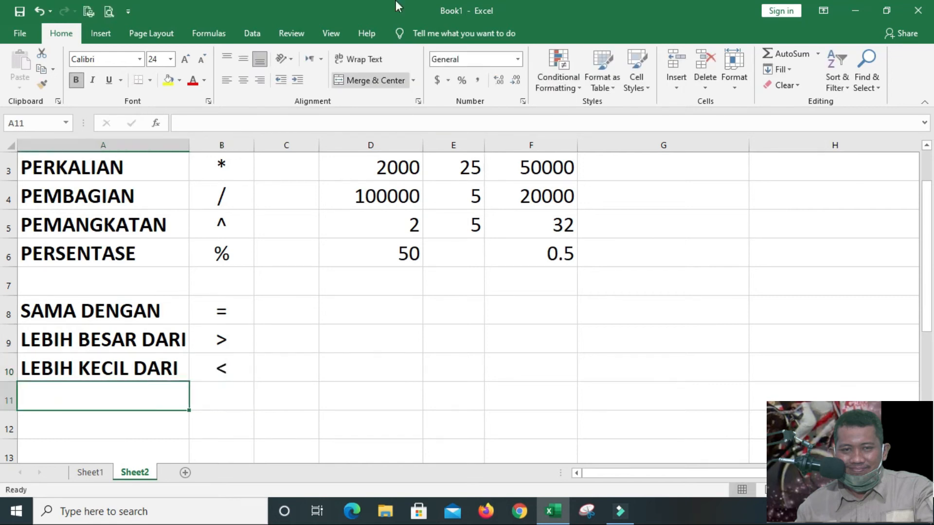
Enter the label LEBIH BESAR DAN ATAU SAMA DENGAN in cell A11 and widen column A to fit it
drag(189, 145, 349, 164)
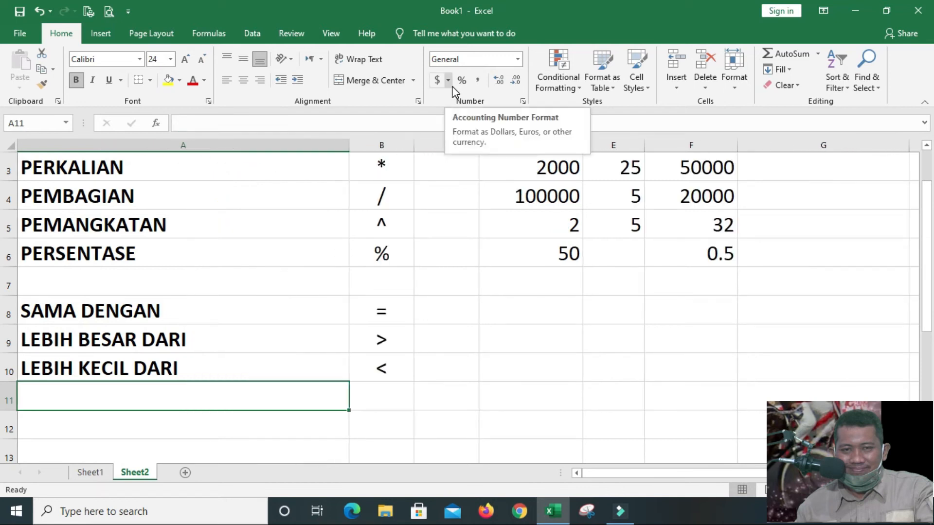
text(LR)
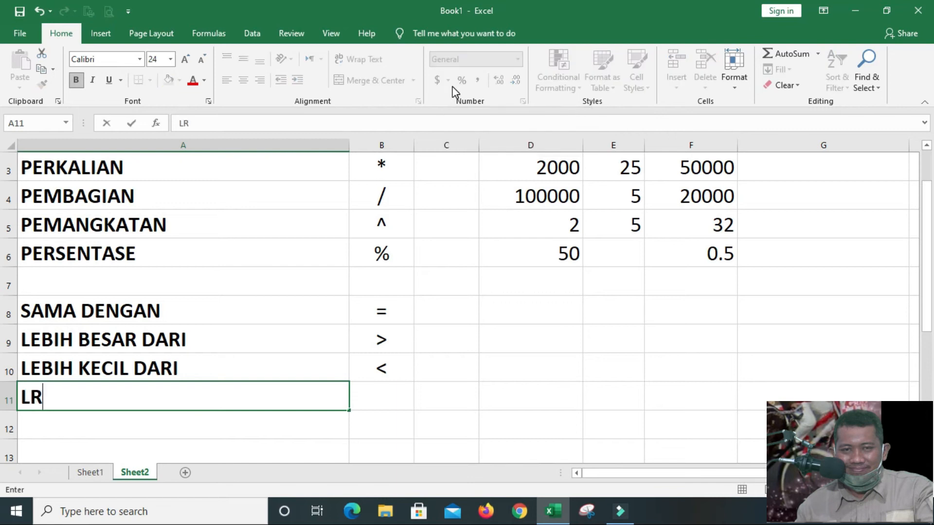
key(BackSpace)
text(EBIH BESAR DA)
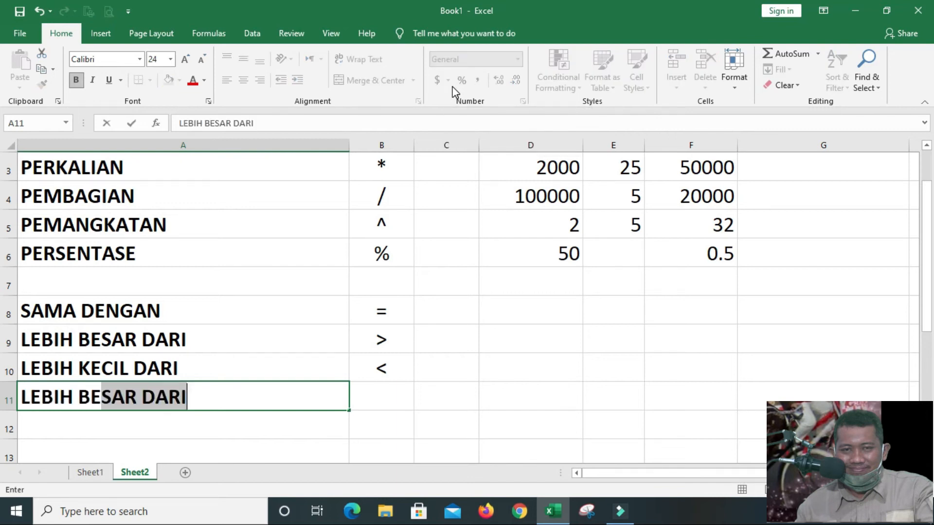
text(N ATAU)
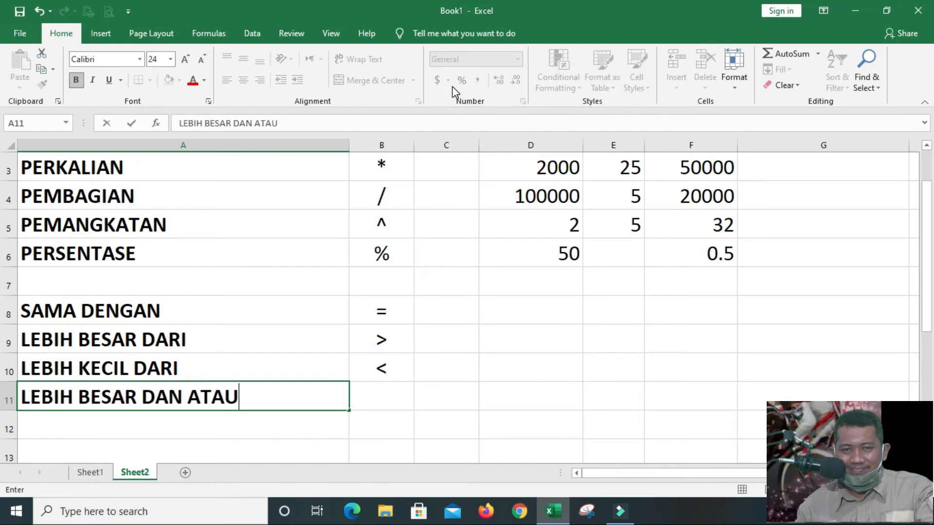
text( SAMA DENGAN)
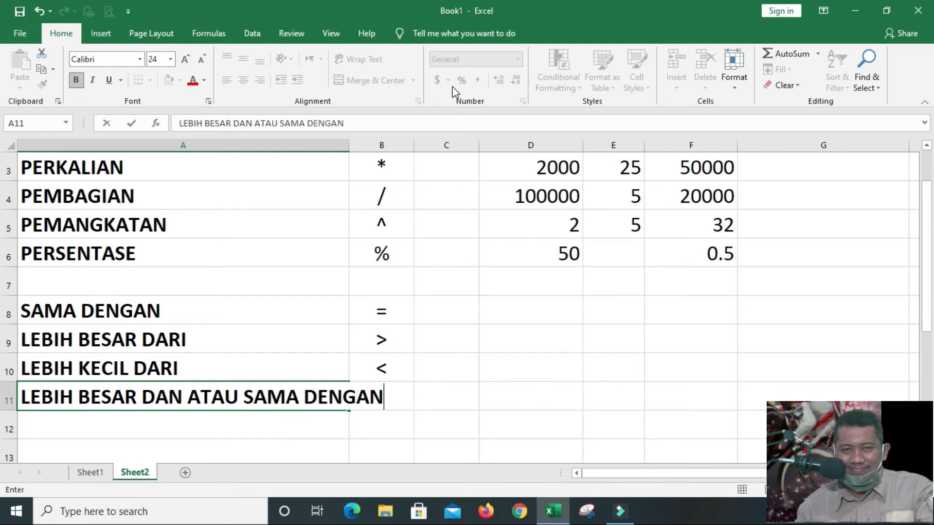
key(Return)
drag(350, 146, 398, 146)
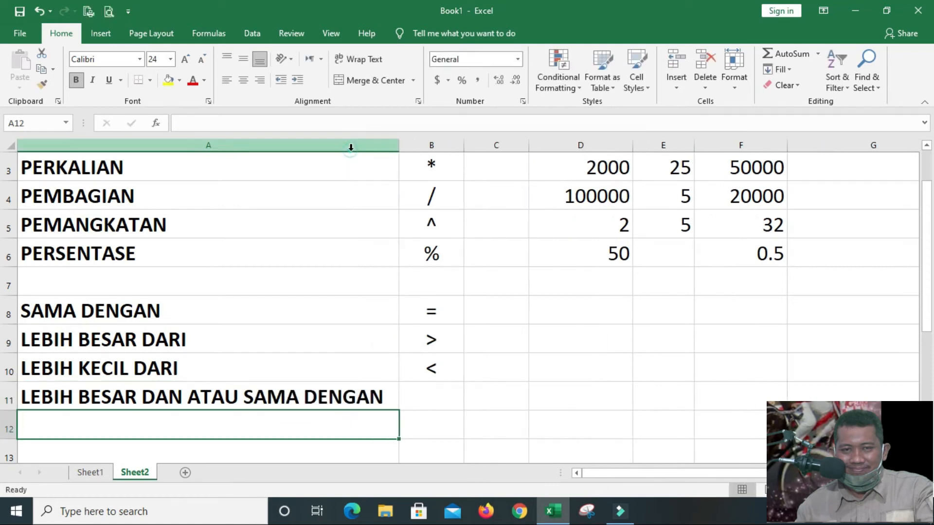
Enter the symbol >= in cell B11 for the greater-than-or-equal row
click(420, 392)
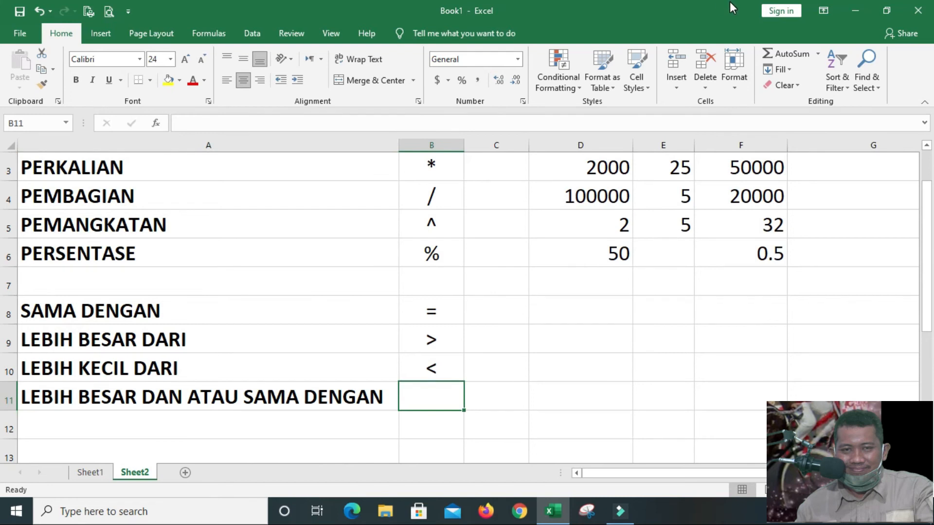
text(>=)
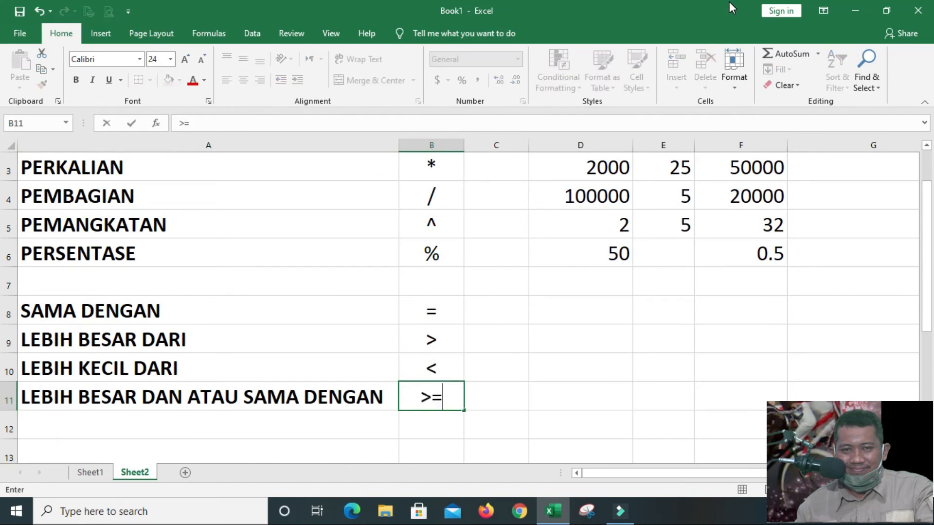
key(Return)
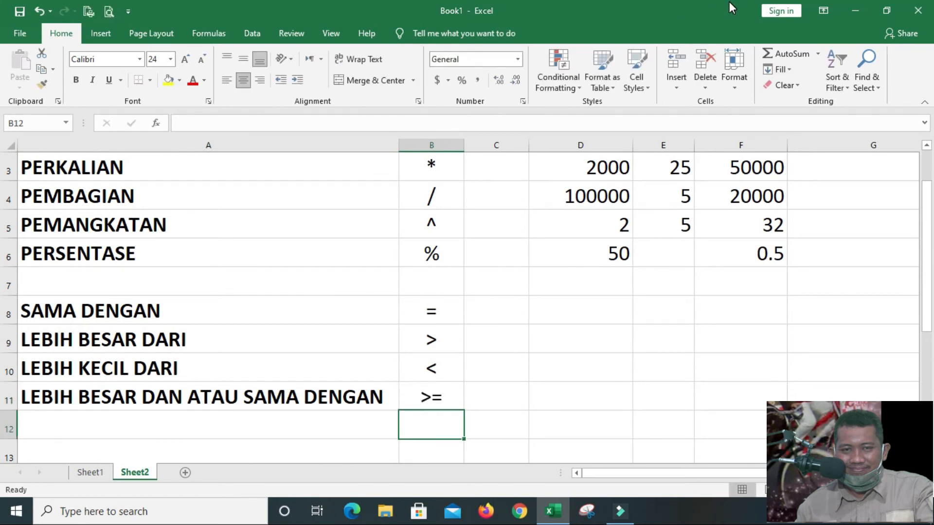
Enter the label LEBIH KECIL DAN ATAU SAMA DENGAN in cell A12
key(Left)
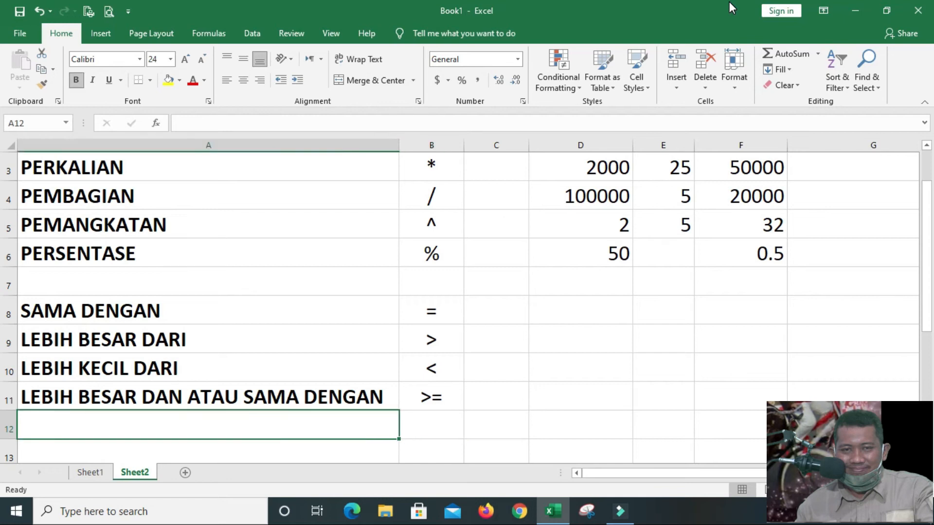
text(LEBIH )
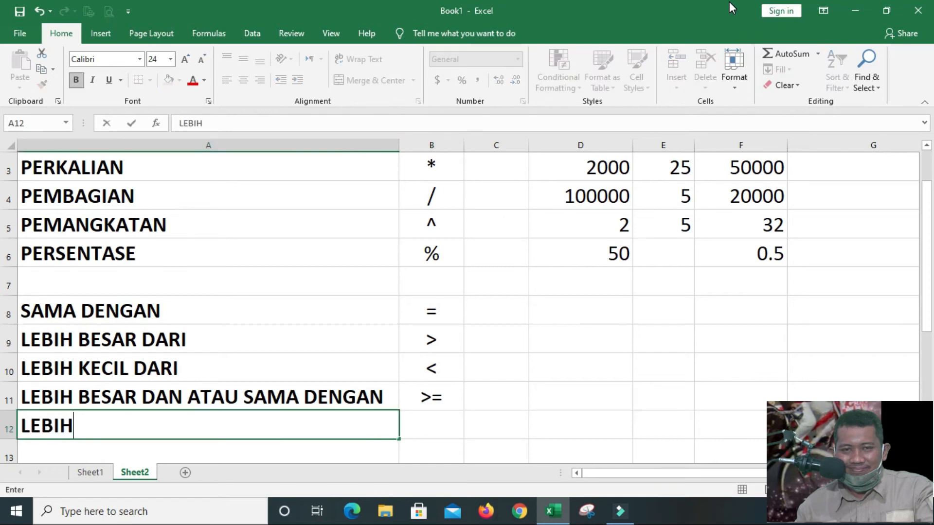
text(KECIL )
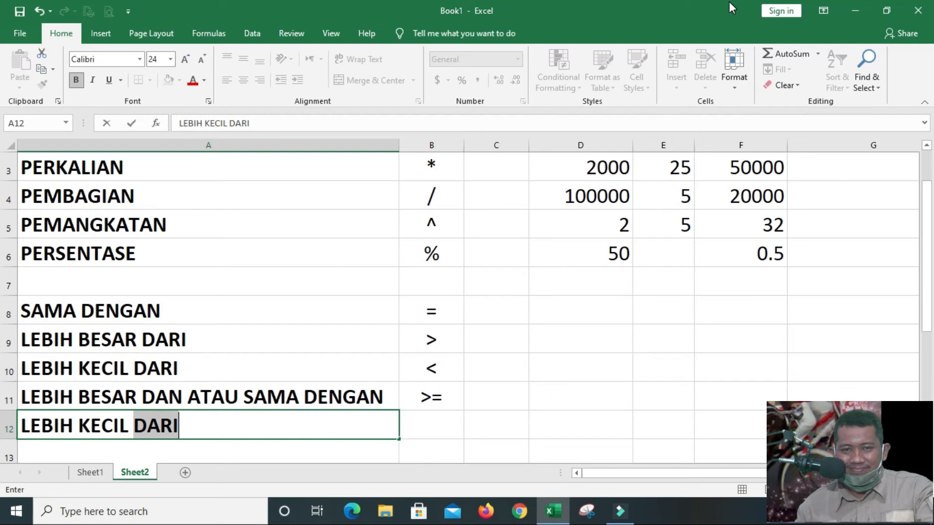
text(DAN)
key(BackSpace)
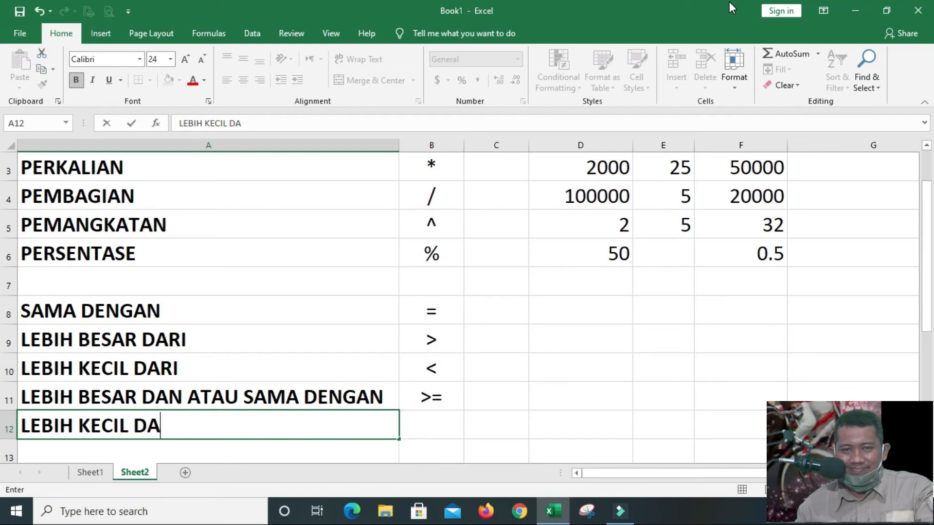
text(N ATAU )
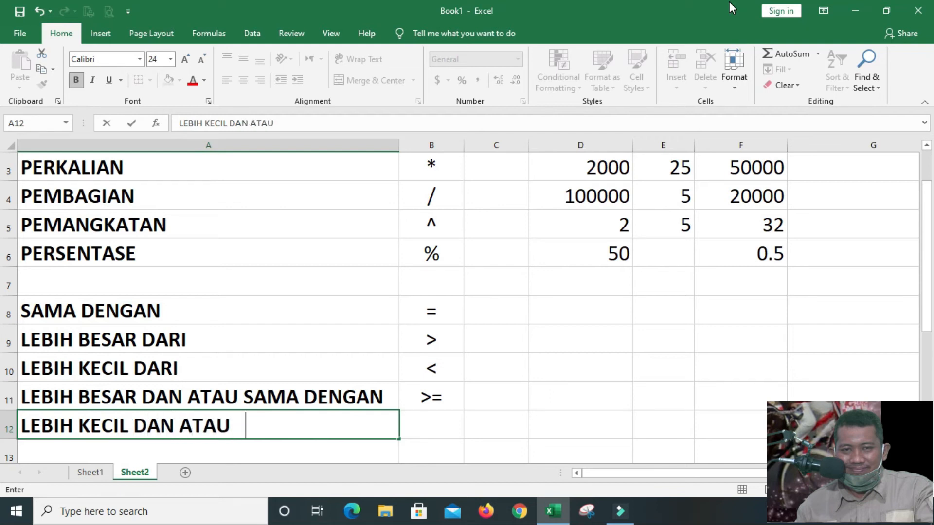
text(SAMA DENGAN)
key(Return)
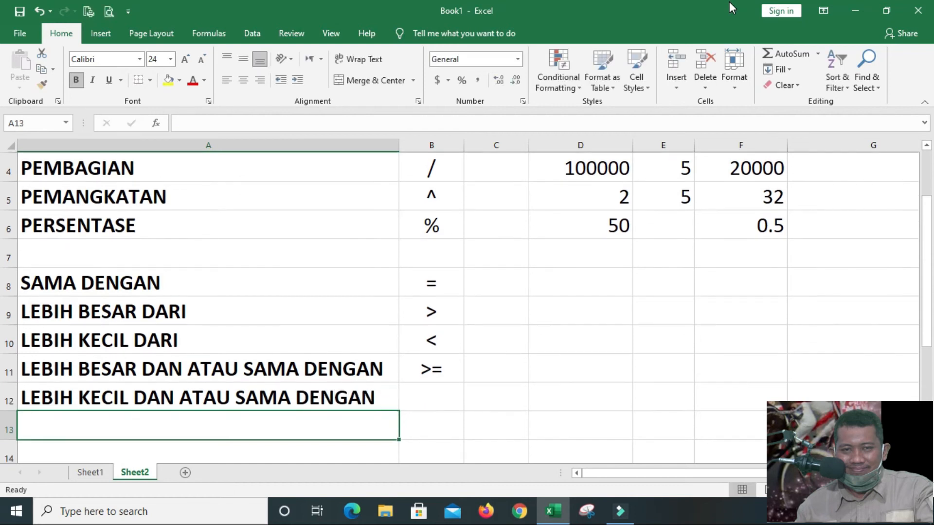
Enter the symbol <= in cell B12 for the less-than-or-equal row
key(Up)
key(Right)
text(<=)
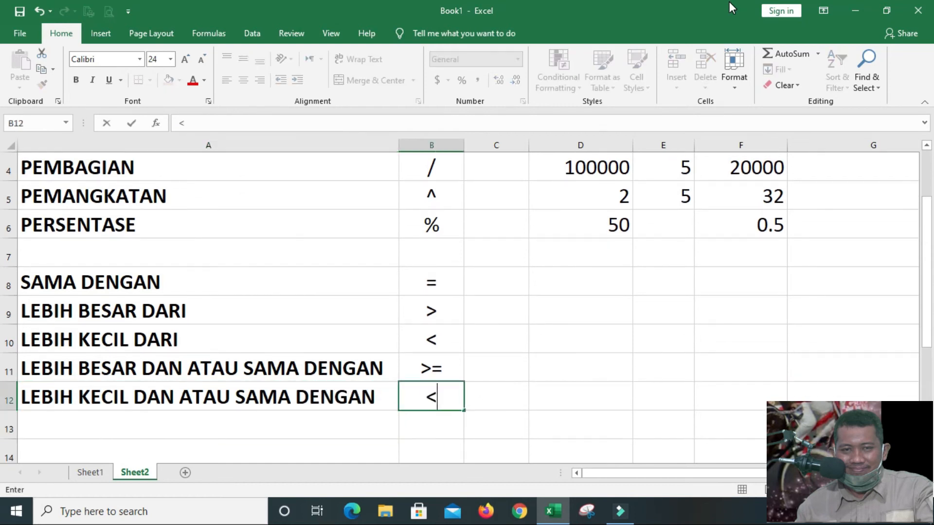
key(Return)
Enter the label TIDAK SAMA DENGAN in cell A13 and the symbol <> in cell B13
key(Left)
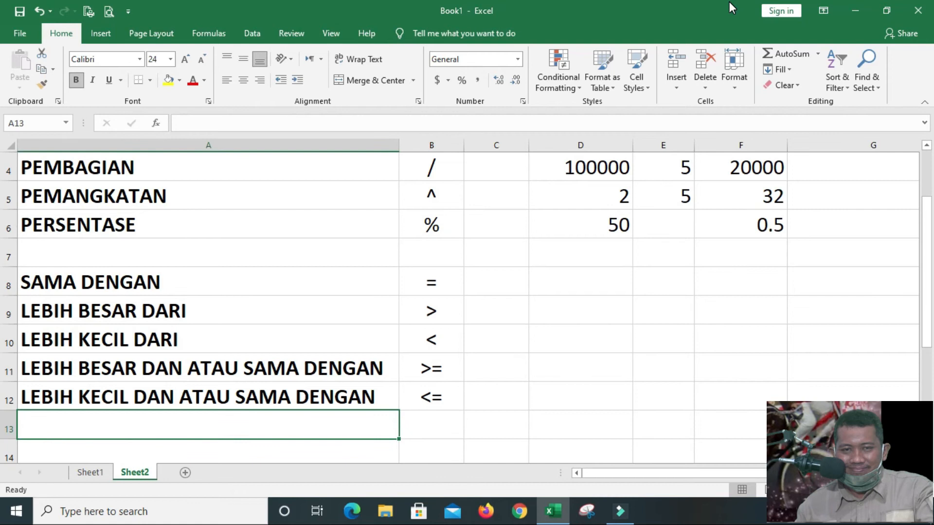
text(TIDAK SAMA DENGAN)
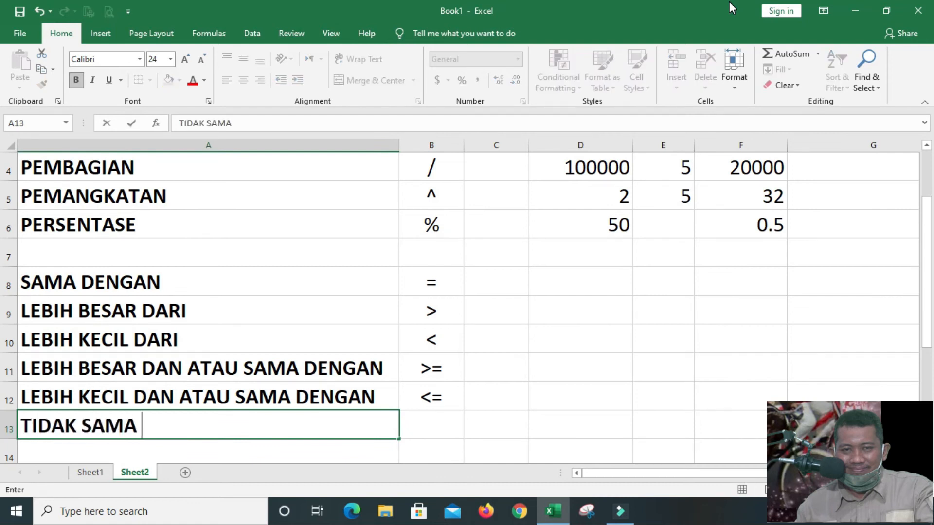
key(Return)
key(Up)
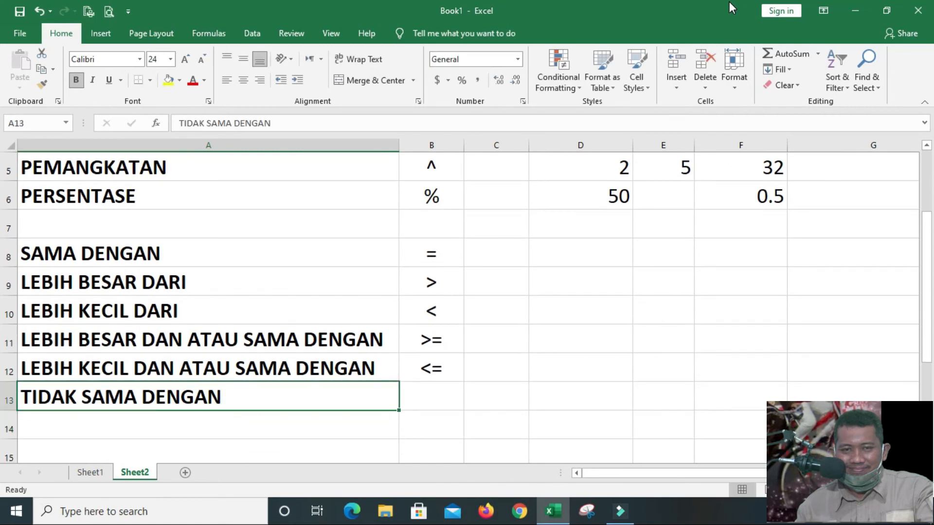
key(Right)
text(<>)
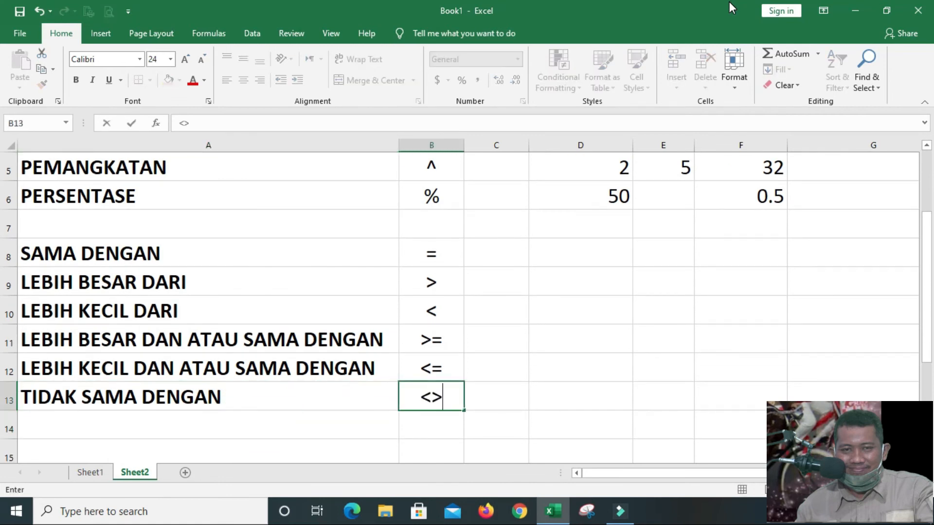
key(Return)
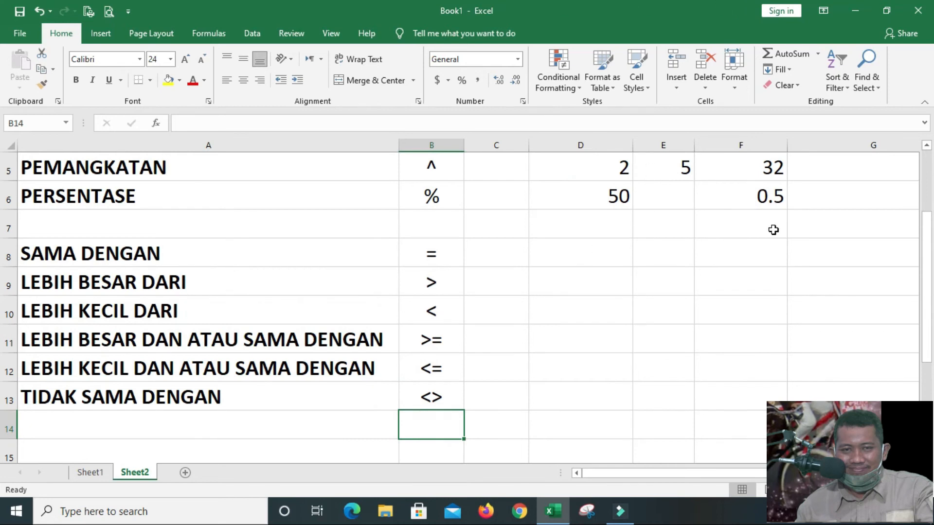
Review the arithmetic operators and highlight the comparison symbols in cells B8 to B13
drag(933, 248, 932, 131)
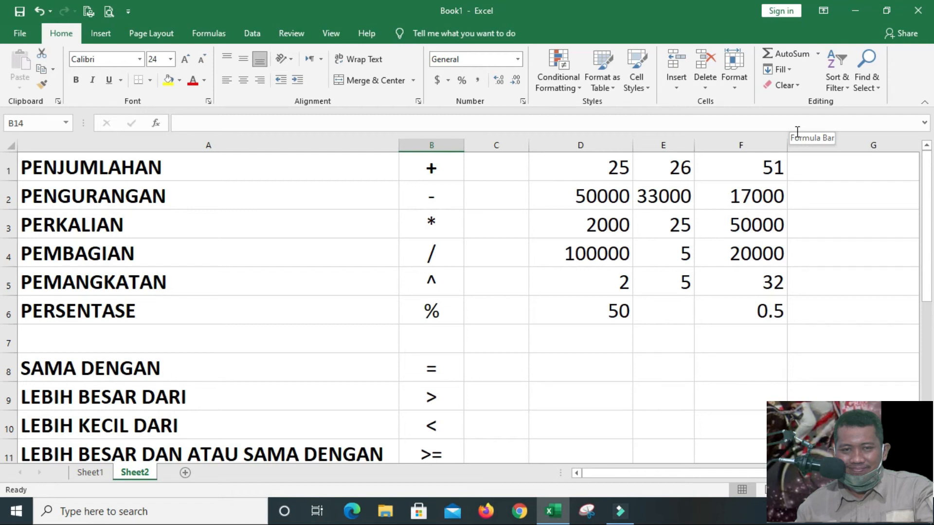
drag(926, 199, 930, 254)
drag(445, 285, 437, 418)
drag(442, 288, 440, 425)
drag(443, 284, 446, 423)
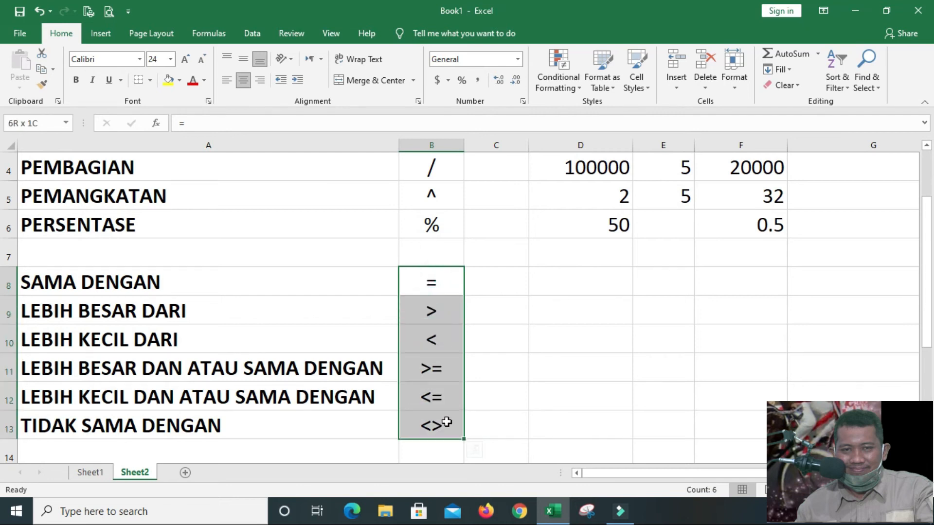
click(447, 422)
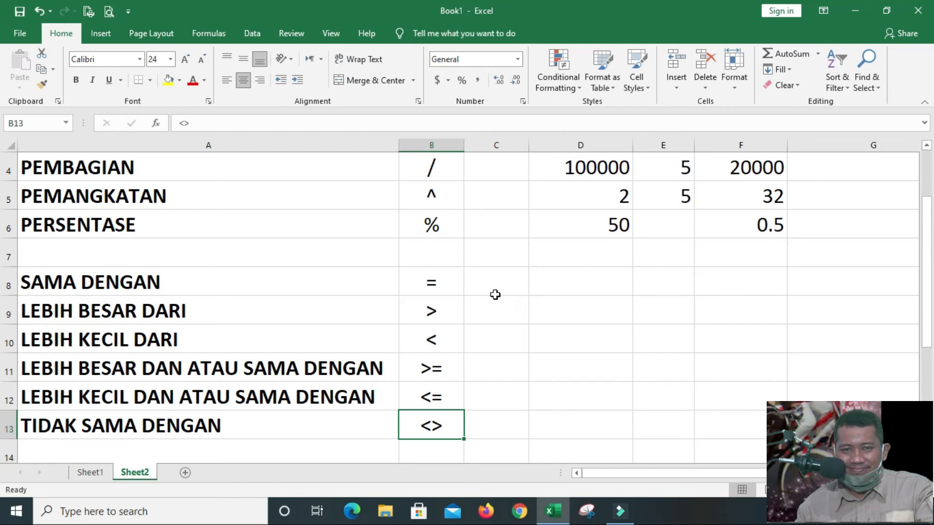
Add a third worksheet to the workbook for a new example table
click(185, 473)
click(137, 348)
click(34, 167)
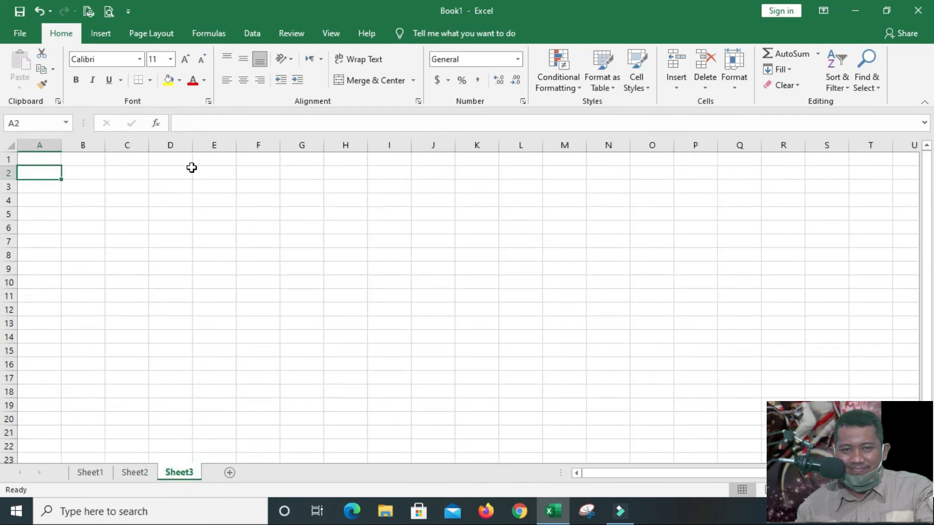
Enter the header NAMA PESERTA DIDIK in cell A1 of Sheet3 and fit column A to it
click(48, 159)
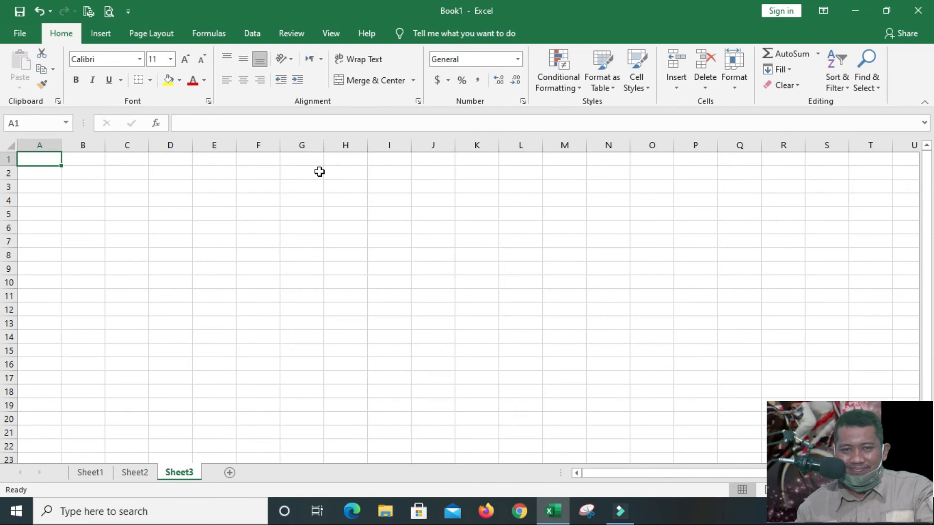
text(NAMA )
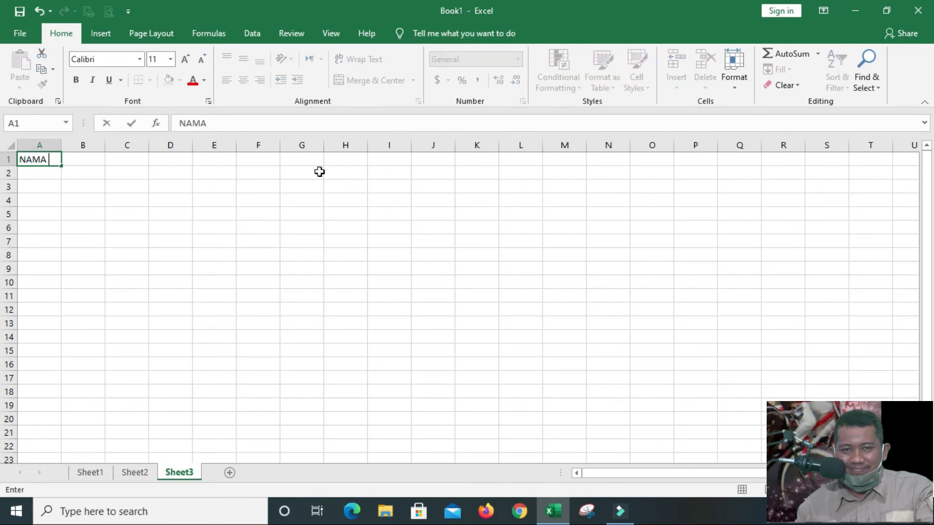
text(PESERTA DIDIK)
key(Return)
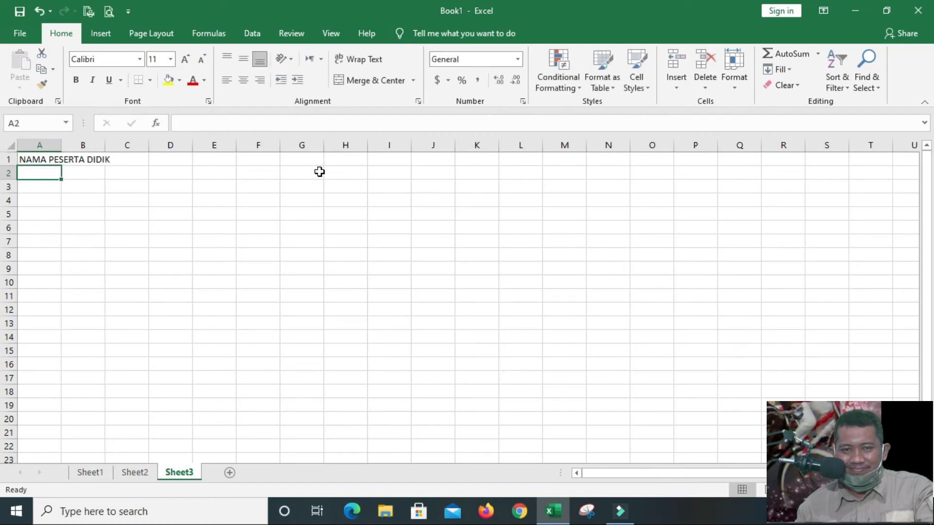
click(56, 163)
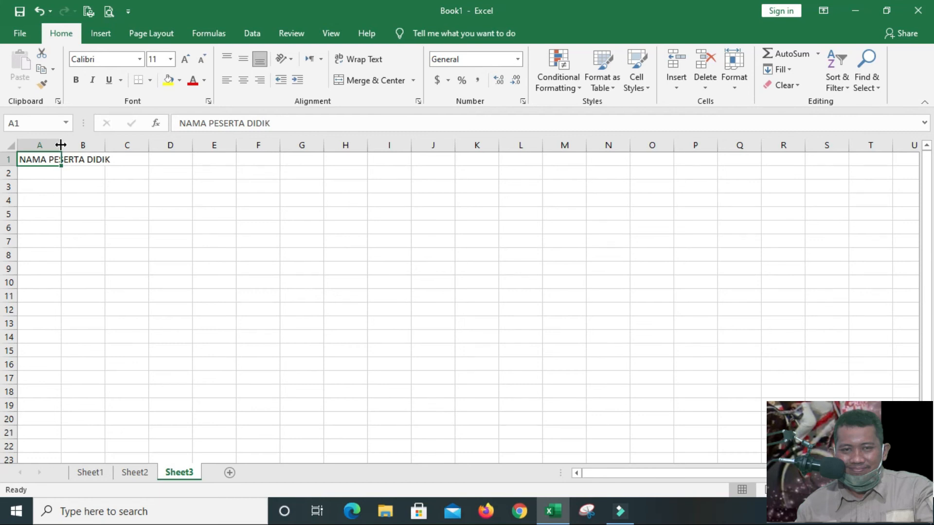
double_click(64, 143)
Enter the header MATEMATIKA in cell B1 and fit column B to it
click(134, 159)
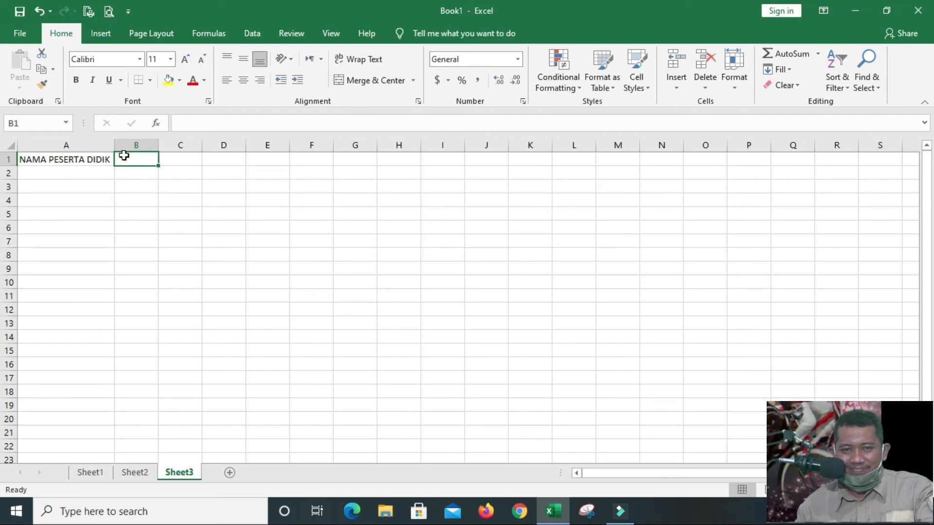
text(MATEMATIKA)
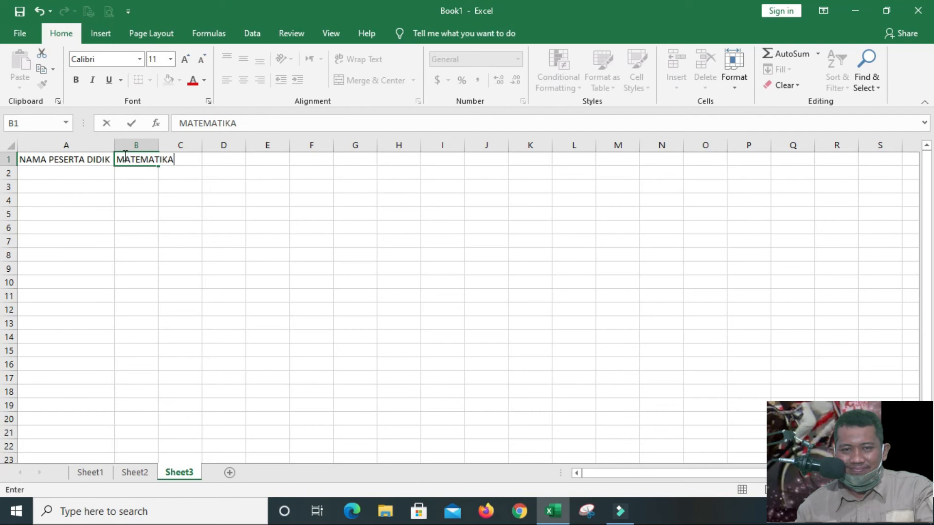
click(140, 198)
double_click(159, 142)
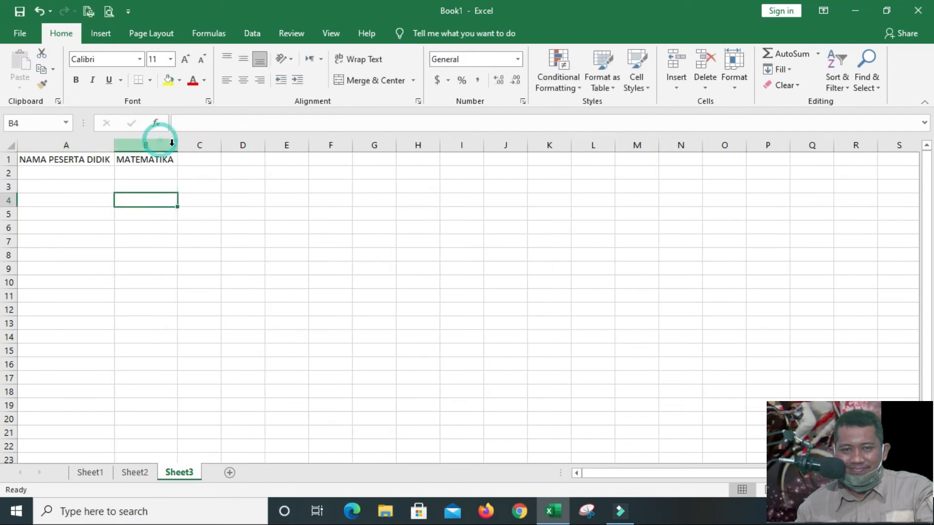
Enter the header BAHASA INGGRIS in cell C1 and fit column C to it
click(193, 159)
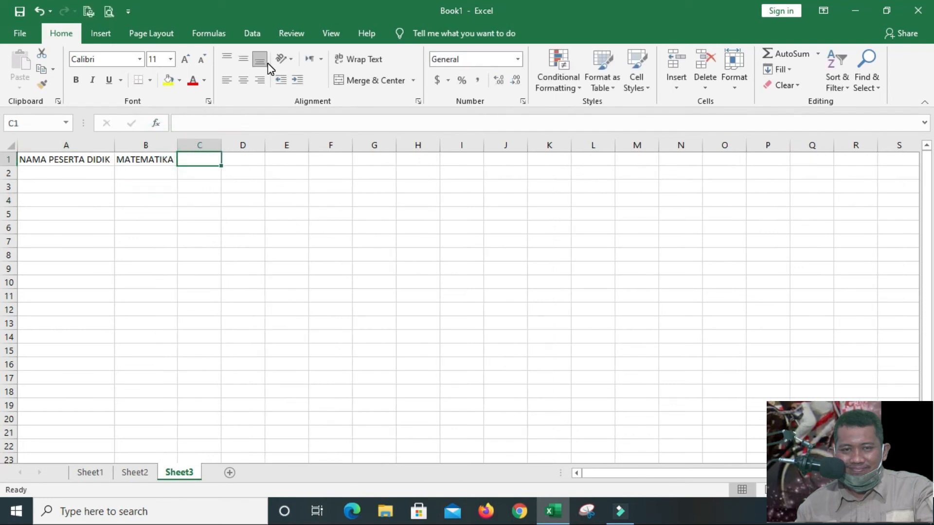
text(BAHASA INGGRIS)
key(Return)
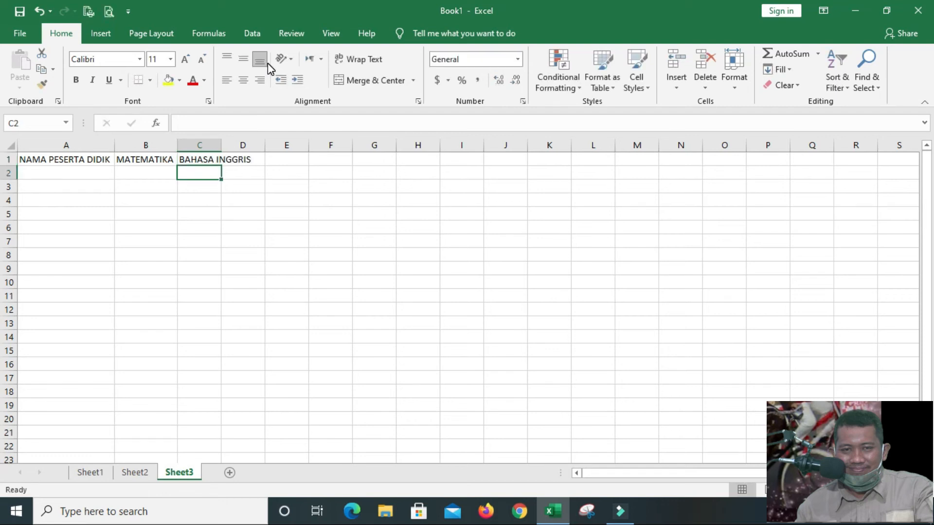
double_click(221, 145)
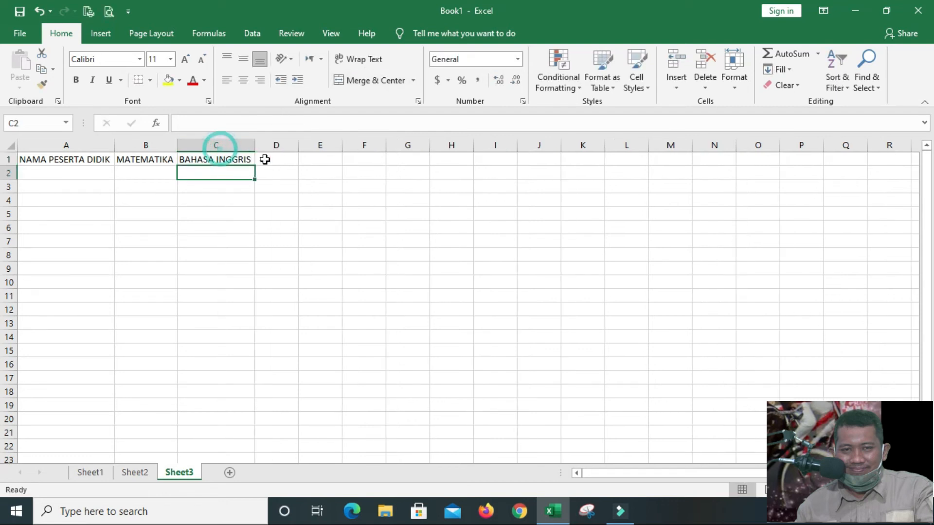
Enter the header BAHASA INDONESIA in cell D1 and widen column D to fit it
click(265, 159)
text(BAHASA INDONESIA)
click(326, 202)
drag(298, 144, 345, 145)
Enter the header IPA in cell E1 and fit column E to it
click(355, 159)
text(IPA)
key(Return)
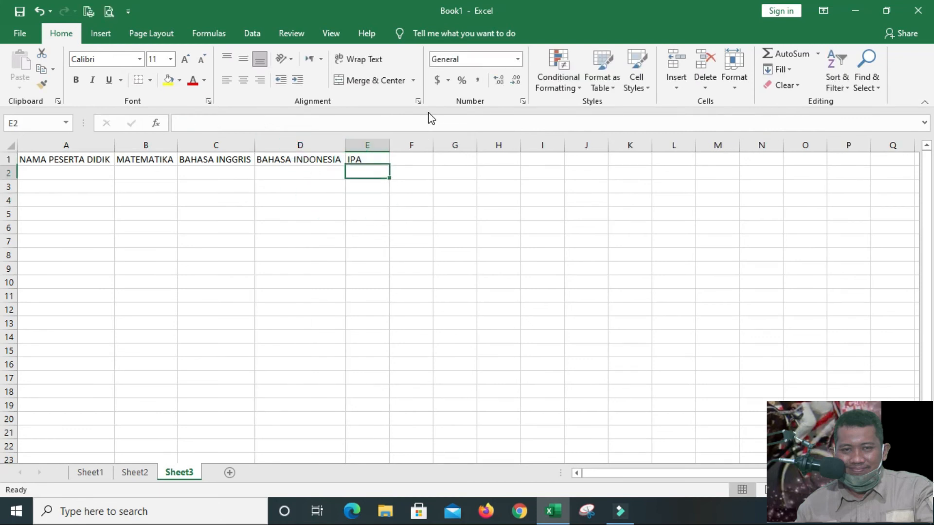
double_click(389, 144)
Enter the header JUMLAH in cell F1 and fit column F to it
click(389, 159)
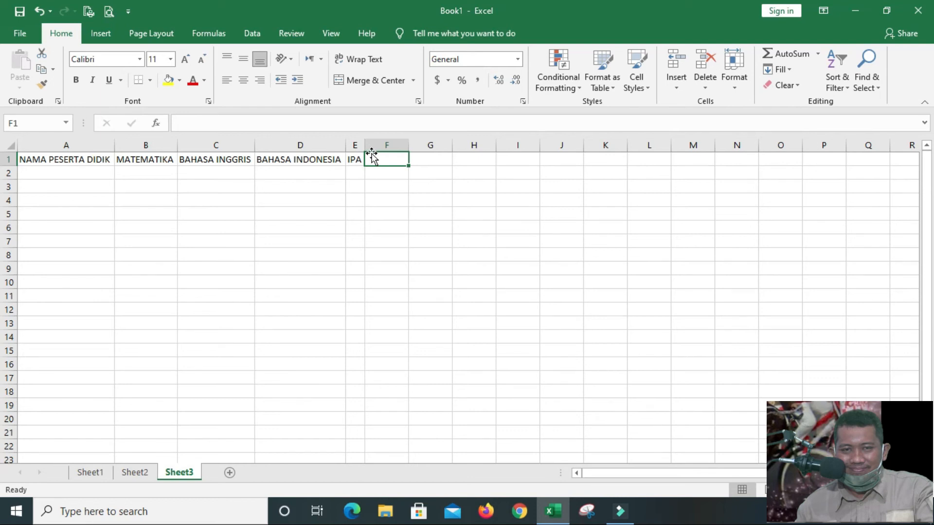
text(JUMLAH)
key(Return)
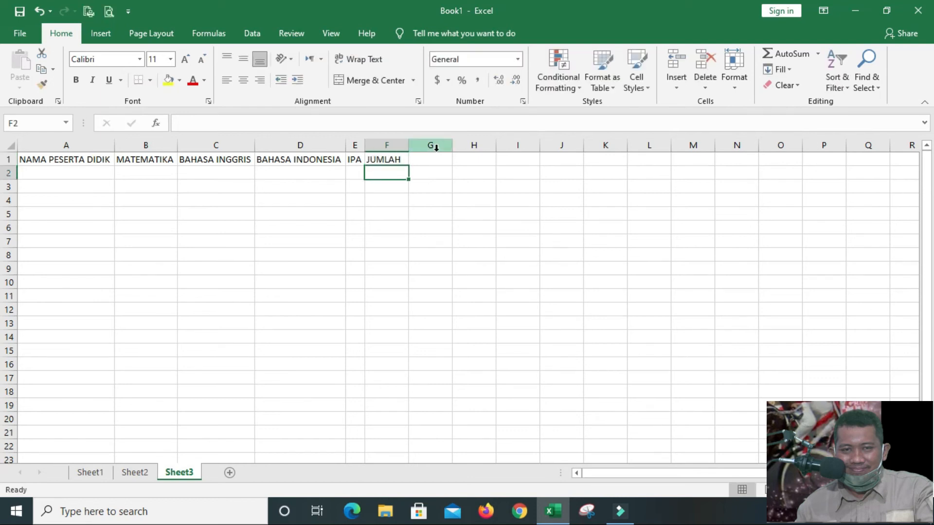
double_click(409, 145)
Enter the first student's full name in cell A2 under NAMA PESERTA DIDIK
click(84, 174)
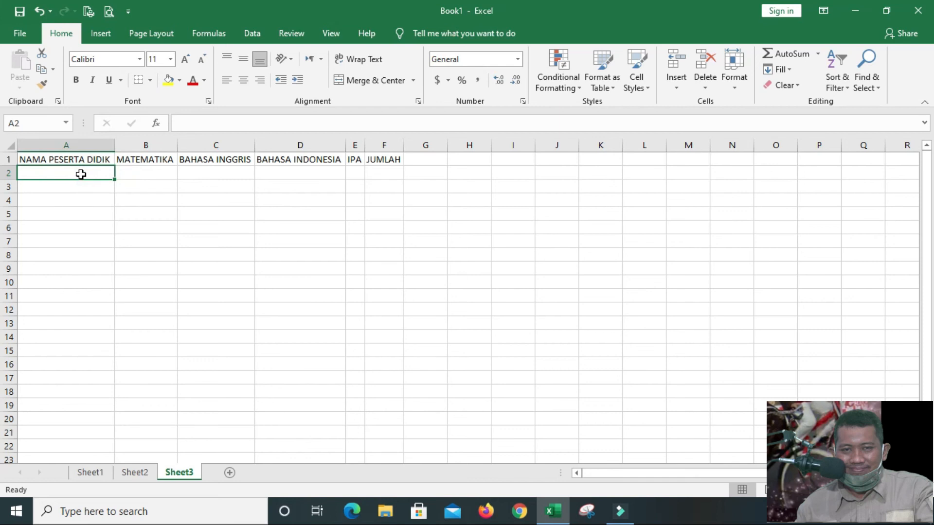
click(54, 204)
click(52, 173)
click(46, 161)
click(46, 173)
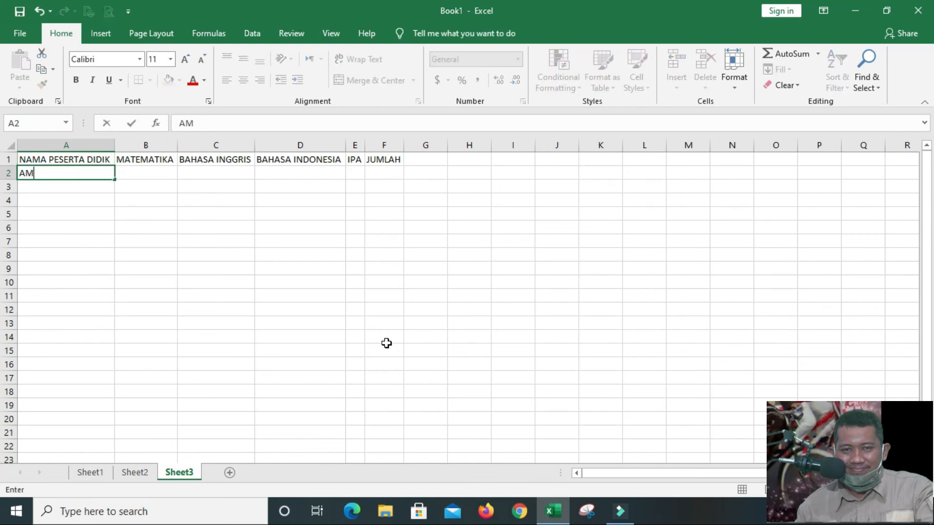
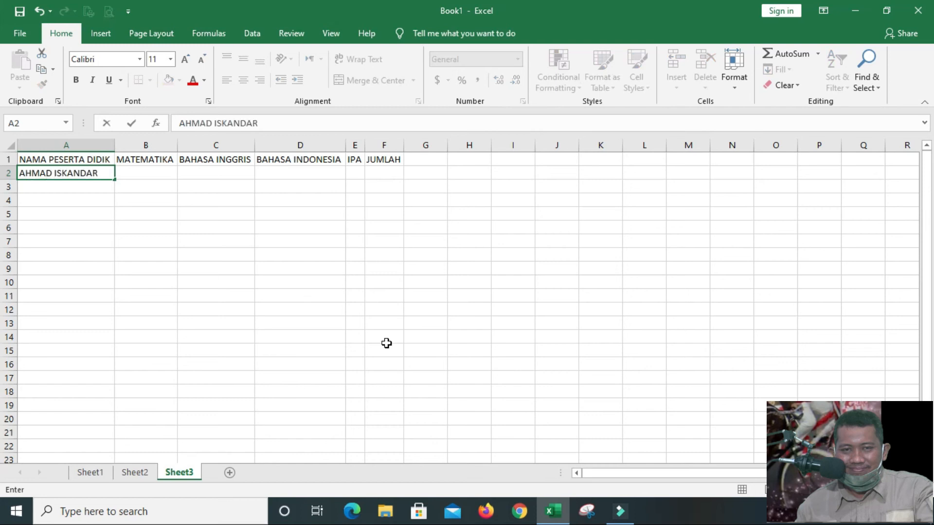
key(Tab)
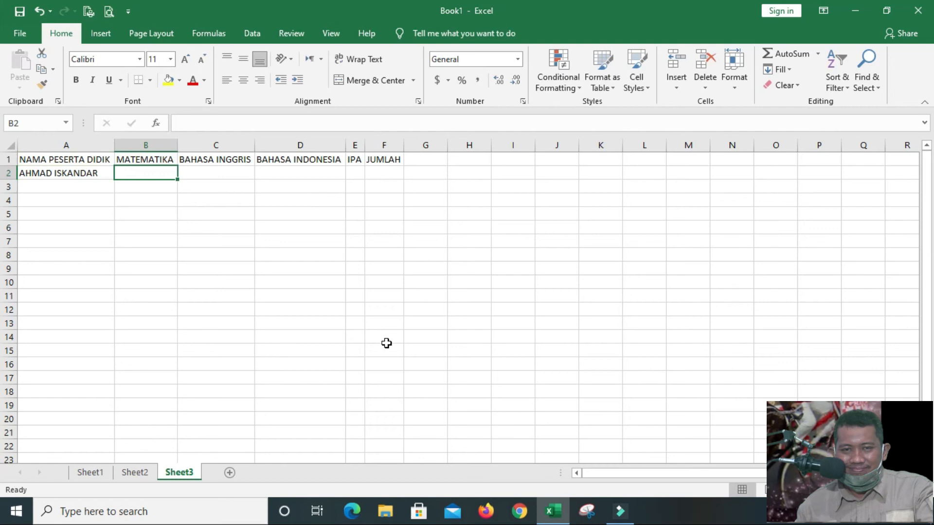
Enter the student's scores 65, 65, 75 and 65 in cells B2 to E2 and widen the IPA column
text(65)
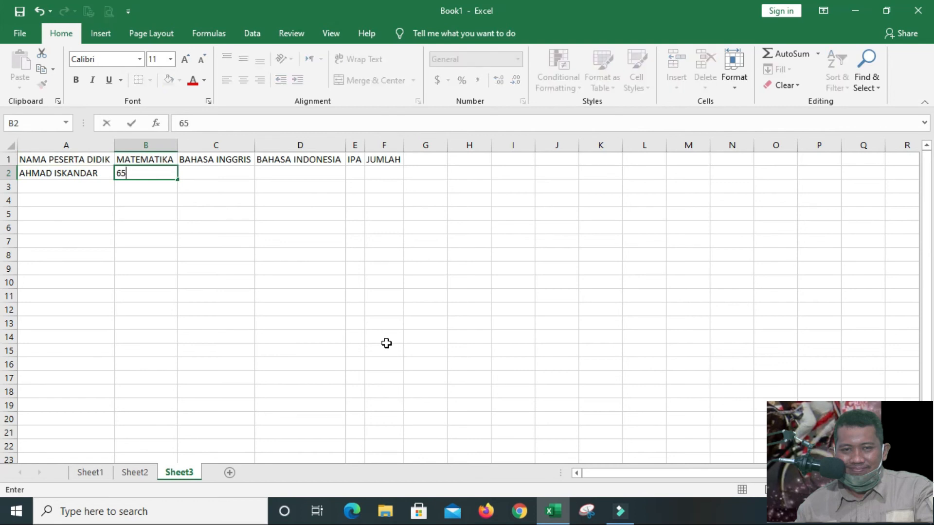
key(Tab)
text(65)
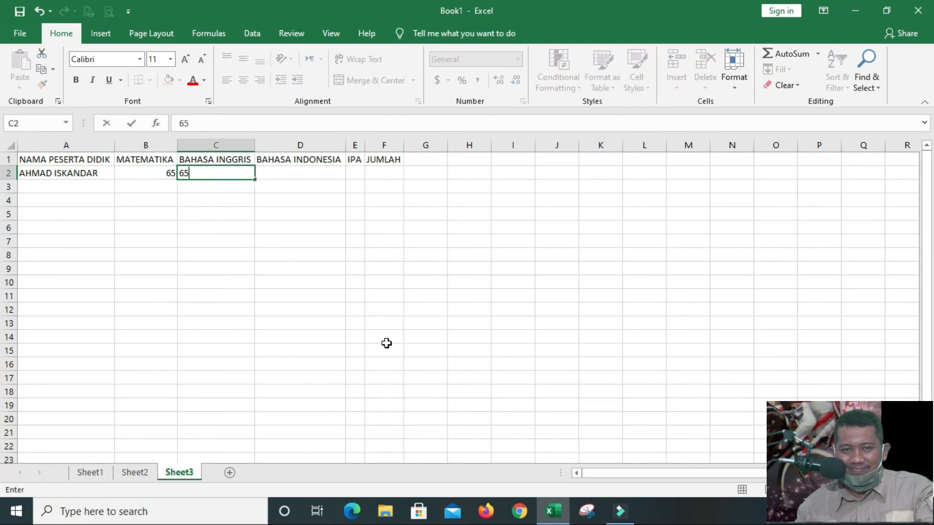
key(Tab)
text(75)
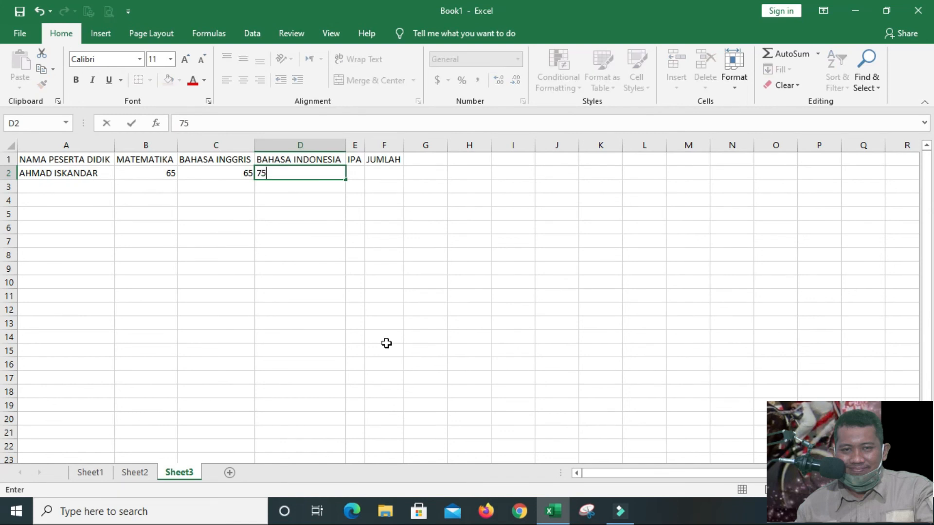
key(Tab)
text(65)
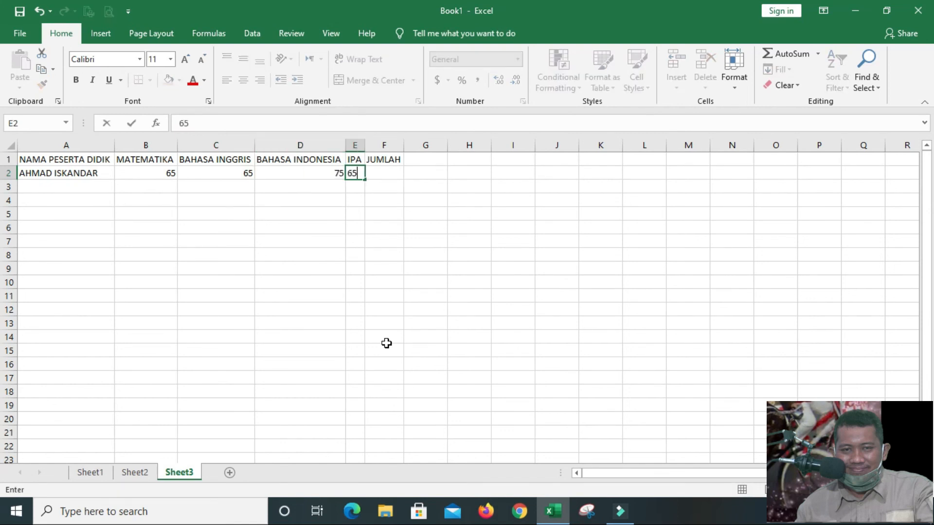
key(Tab)
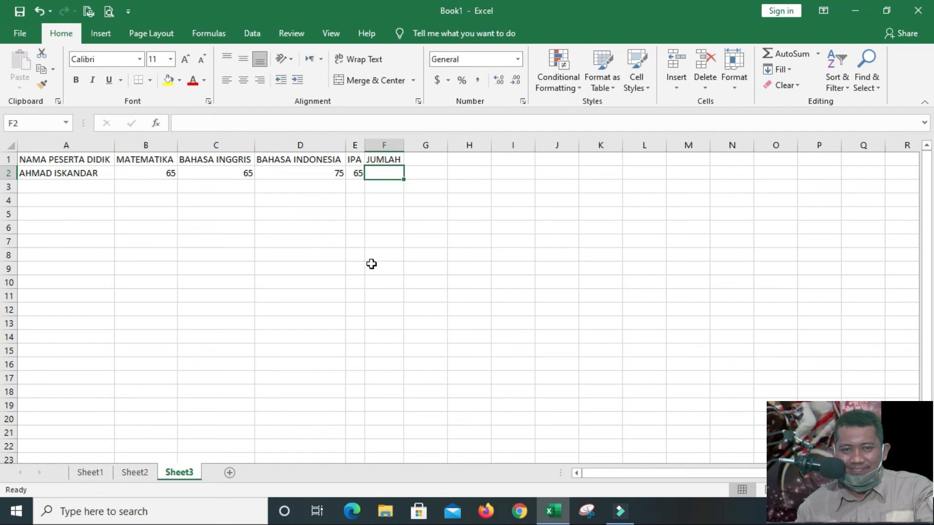
drag(364, 145, 410, 141)
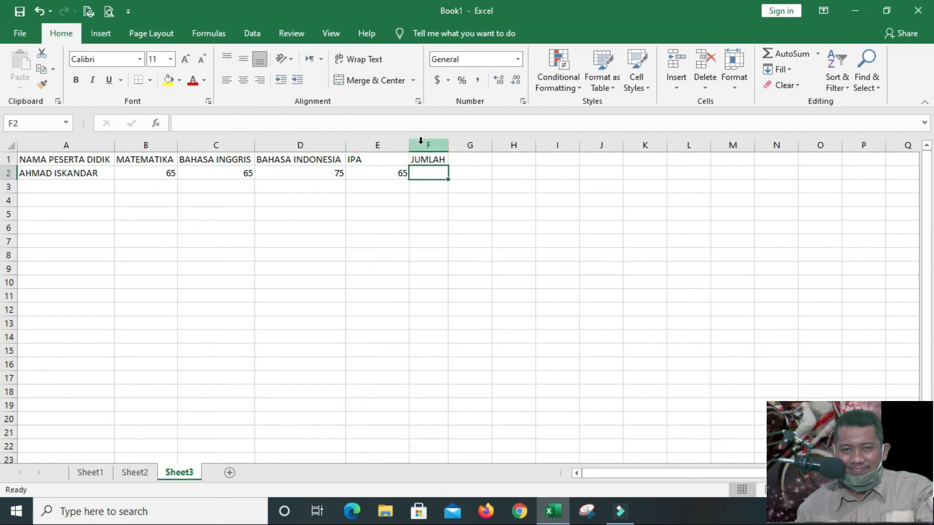
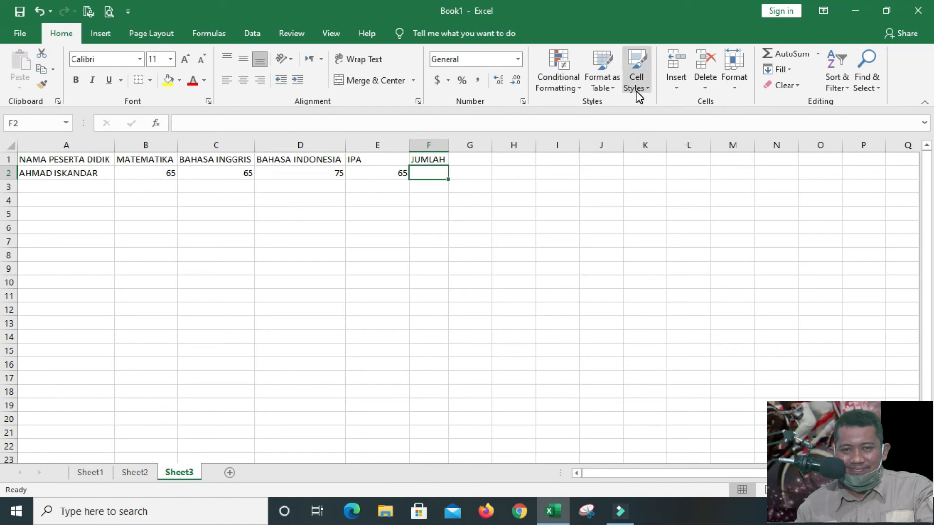
Total the first student's scores in cell F2 with the formula =B2+C2+D2+E2
text(=)
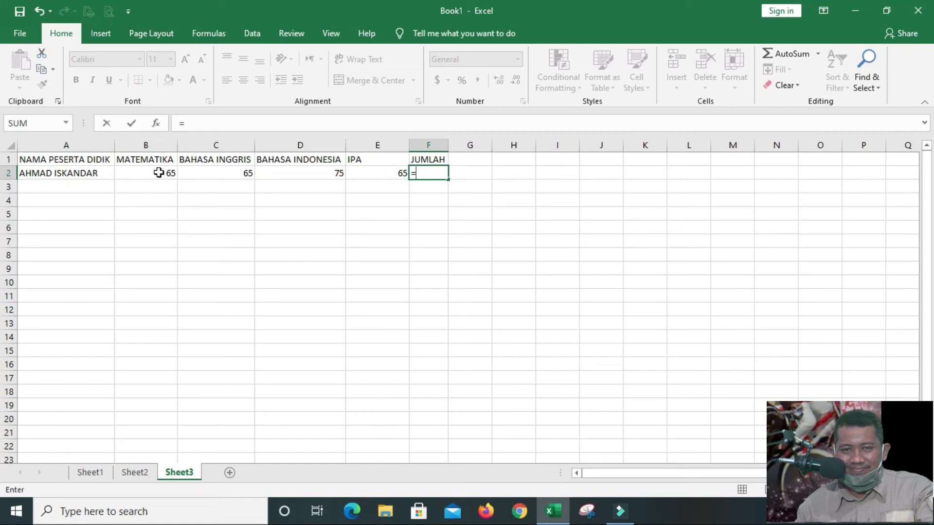
text(B2)
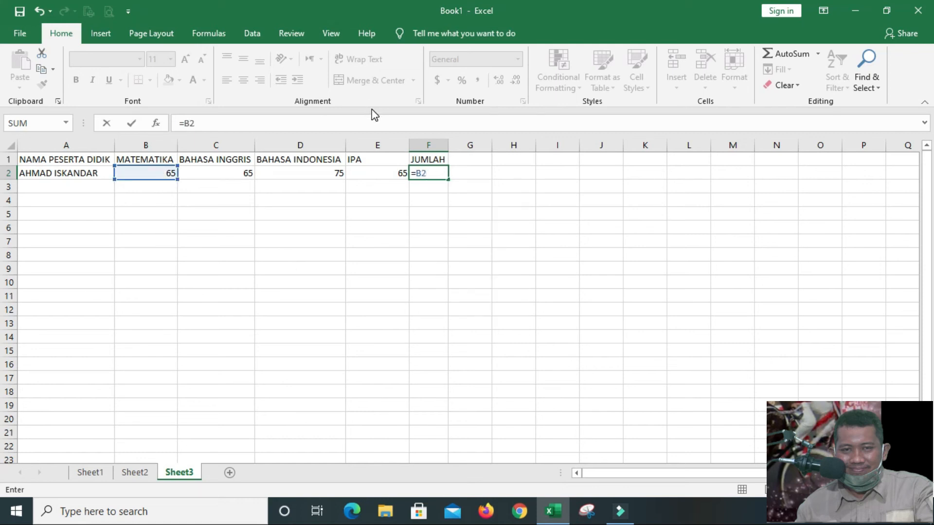
text(+C2+D2+E2)
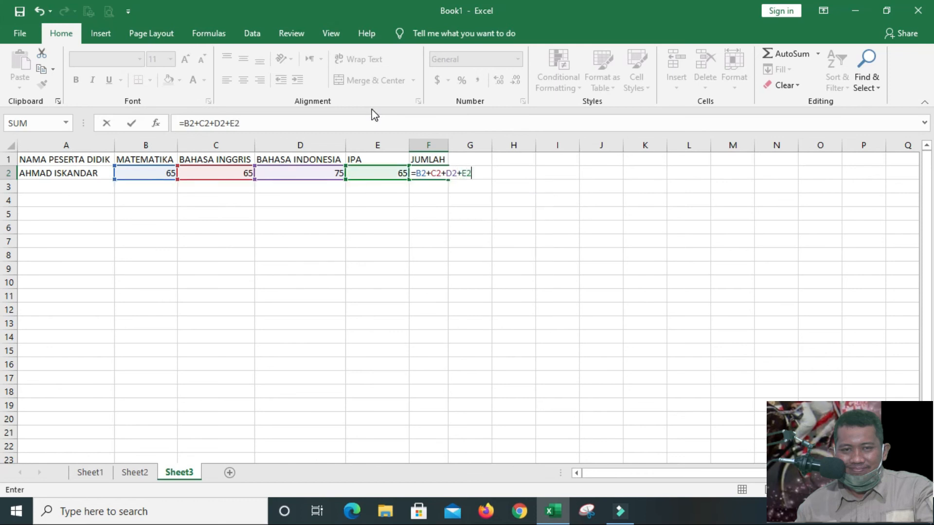
key(Return)
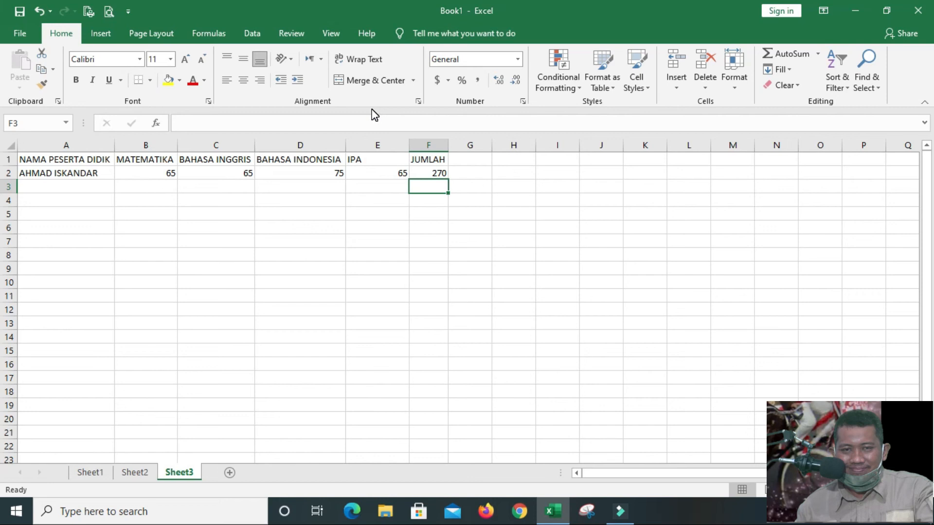
Enter the second student's full name in cell A3 under NAMA PESERTA DIDIK
key(Left)
key(Left)
key(Left)
key(Left)
key(Left)
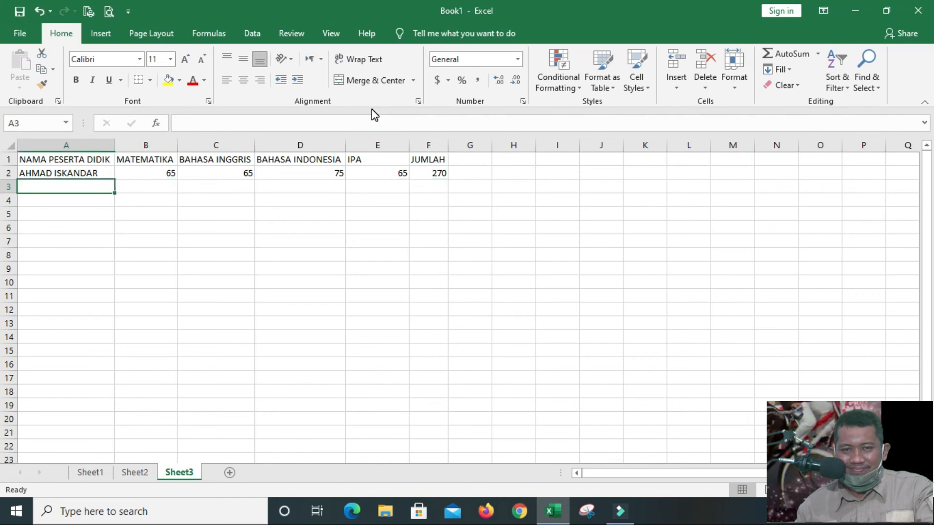
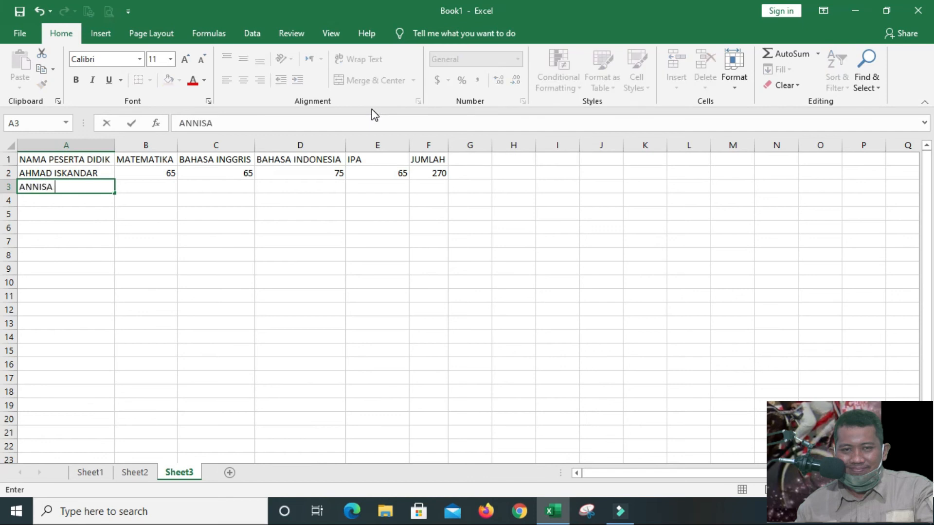
key(Tab)
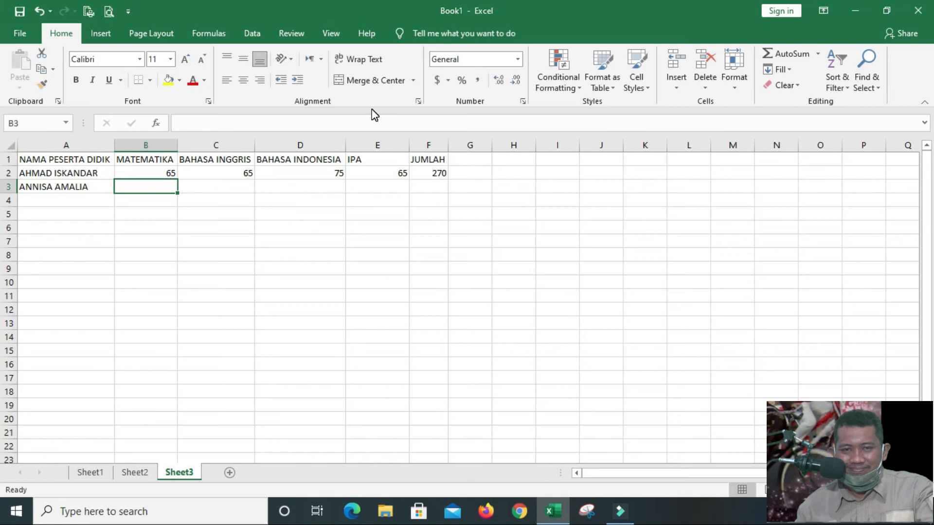
Enter the second student's scores 80, 75, 80 and 75 in cells B3 to E3
text(80)
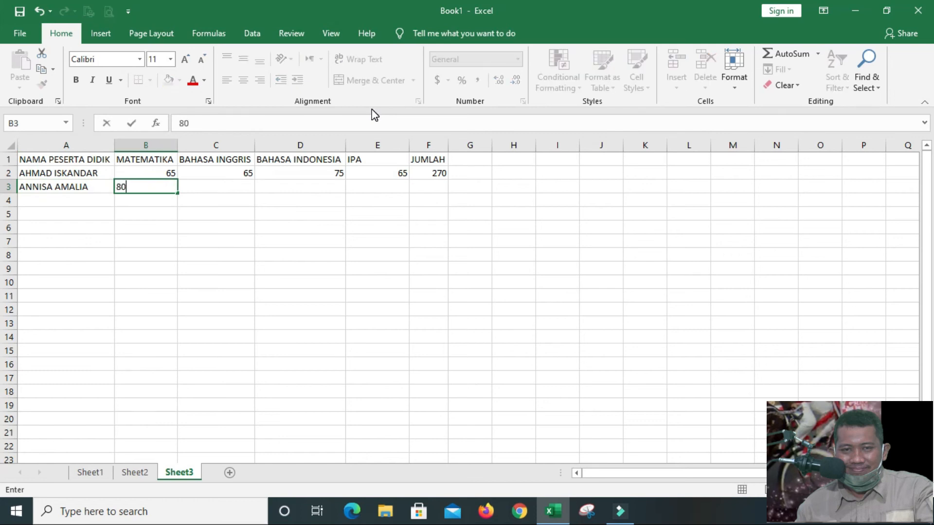
key(Tab)
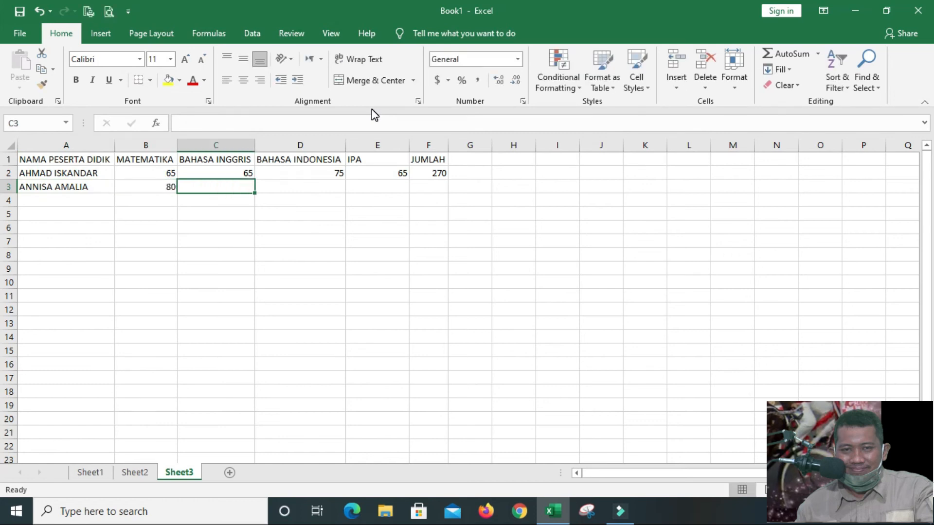
text(75)
key(Tab)
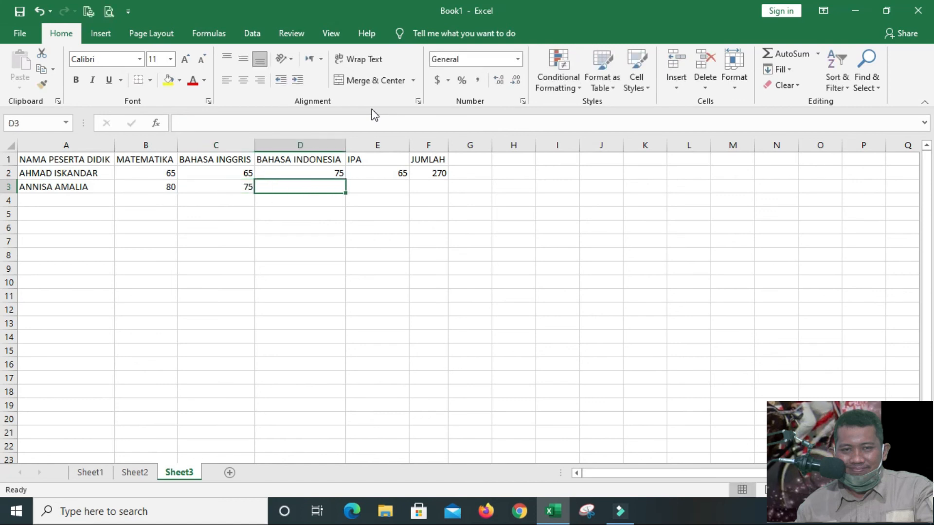
text(80)
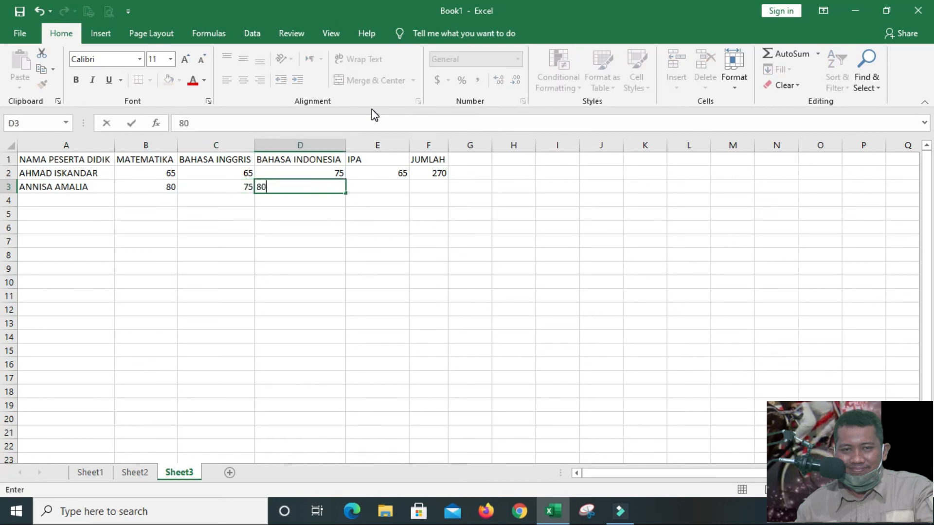
key(Tab)
text(75)
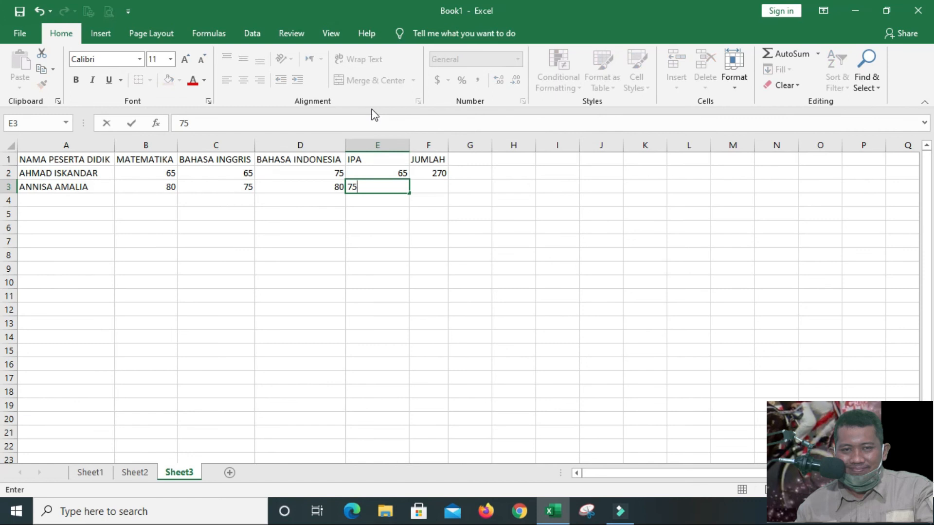
key(Tab)
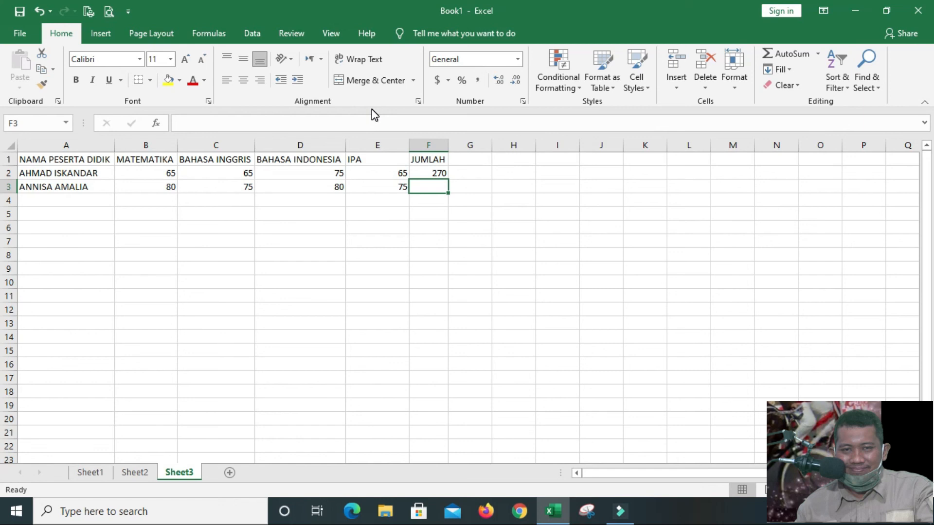
Total the second student's scores in cell F3 with the formula =B3+C3+D3+E3
text(=)
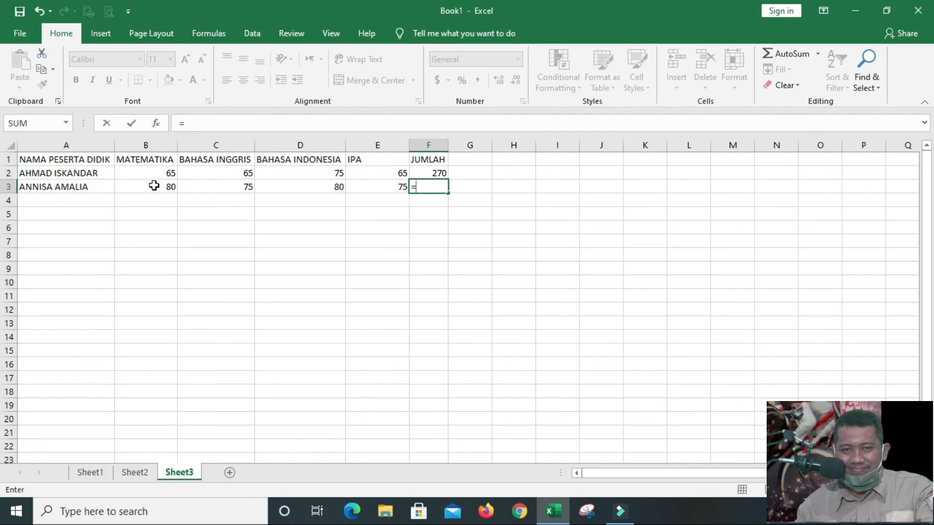
text(B)
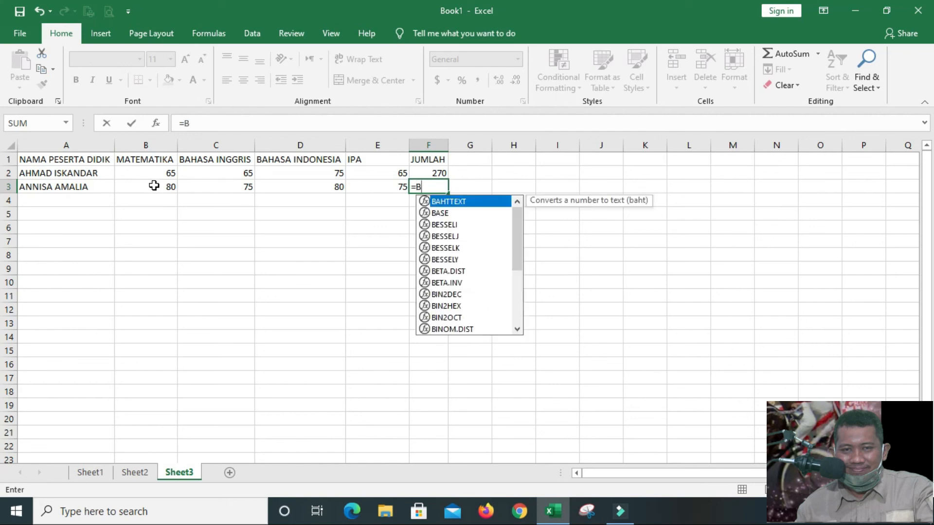
text(3+)
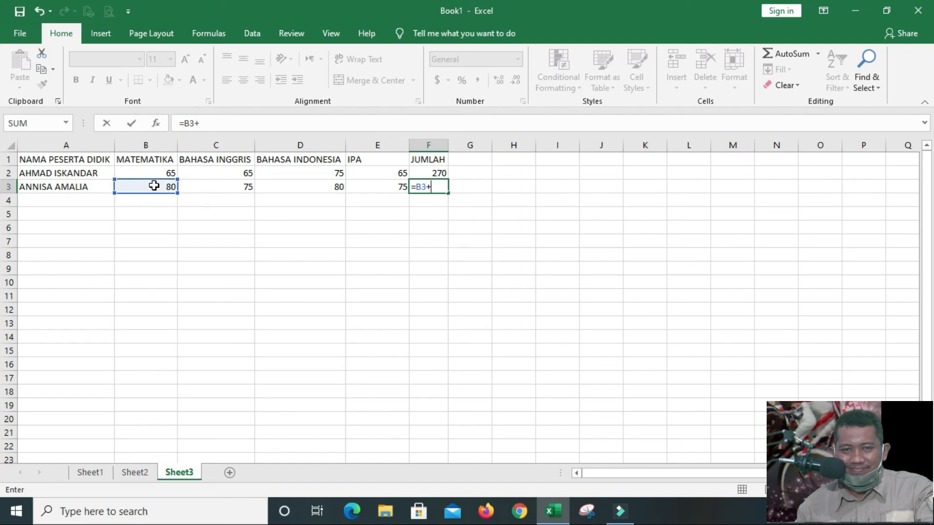
click(205, 185)
text(+)
click(286, 186)
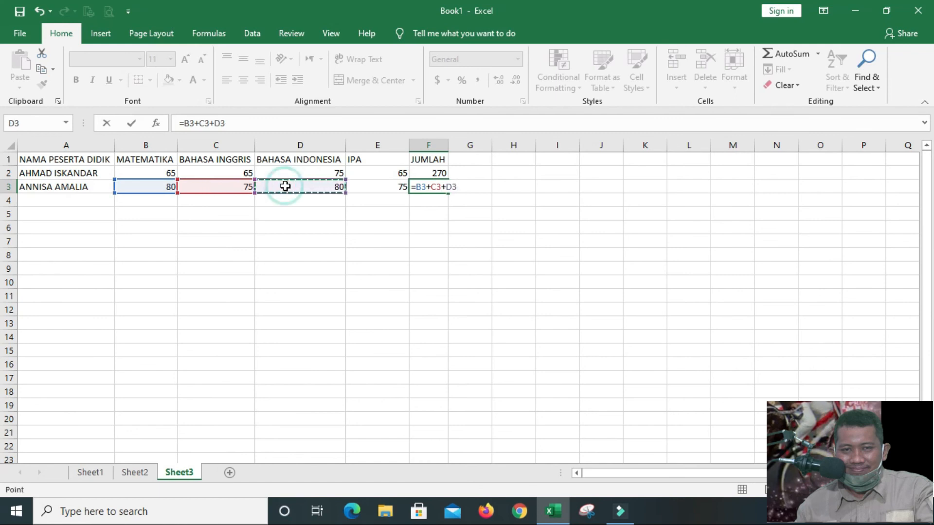
text(+)
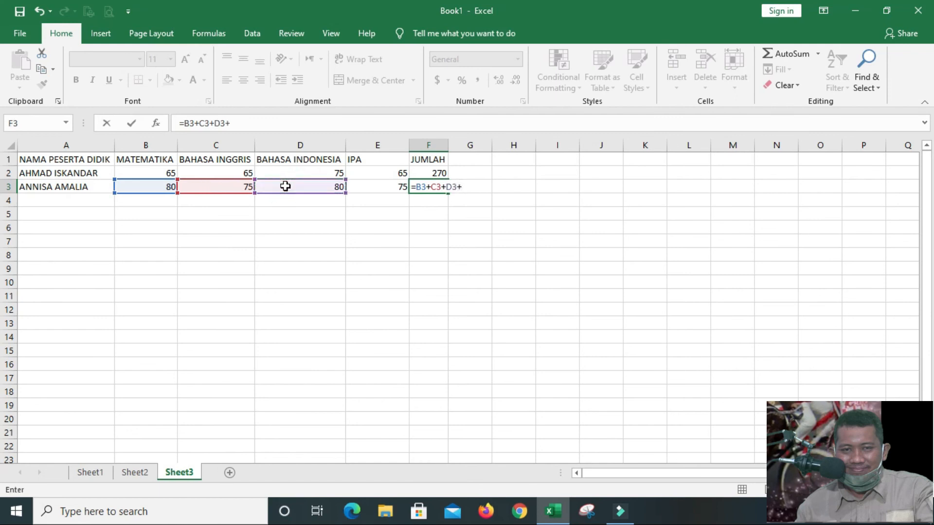
click(363, 187)
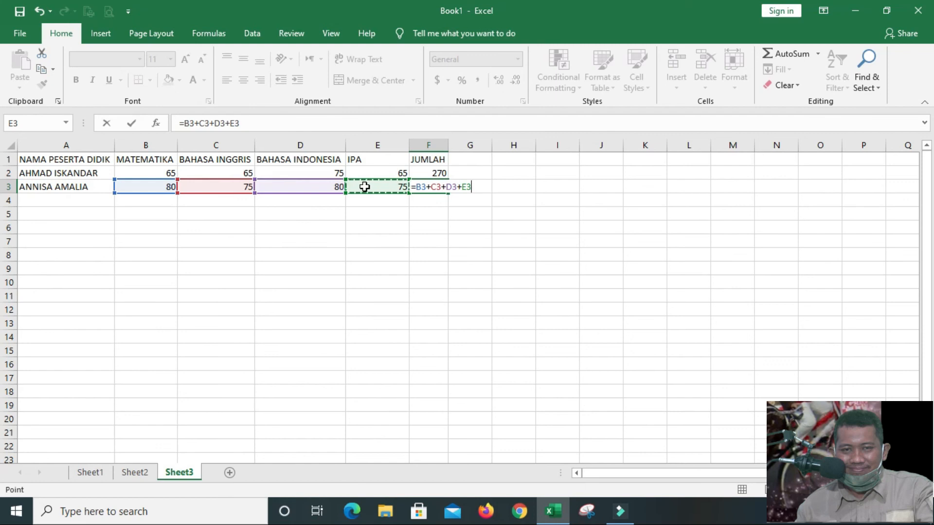
key(Return)
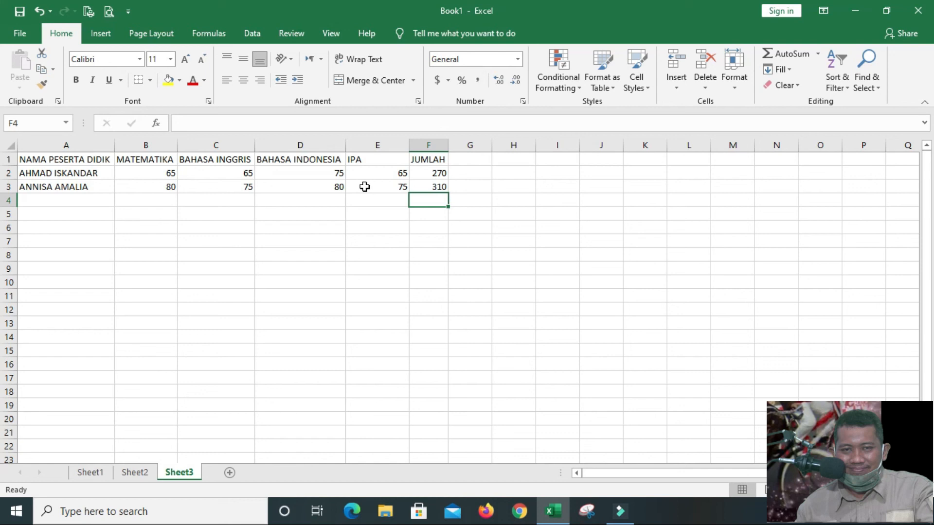
Enter the third student's full name in cell A4 of the name column
key(Left)
key(Left)
key(Left)
key(Left)
key(Left)
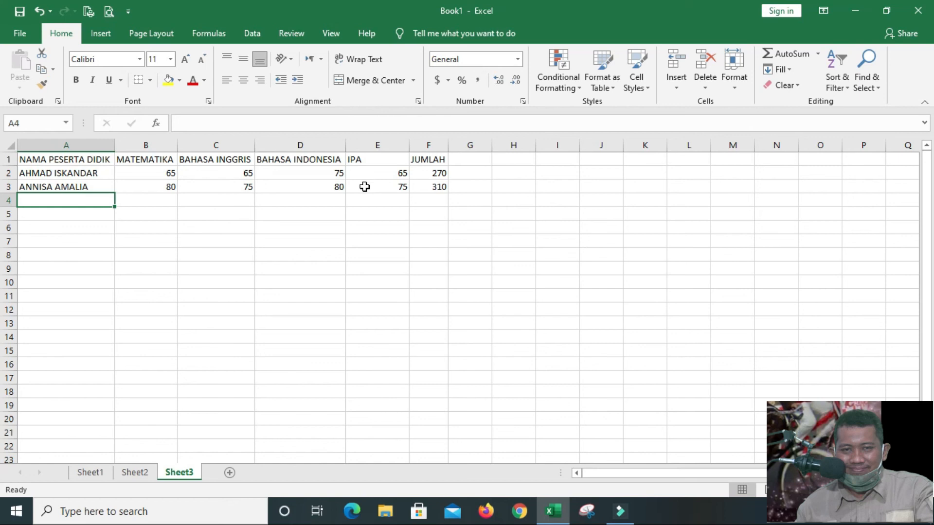
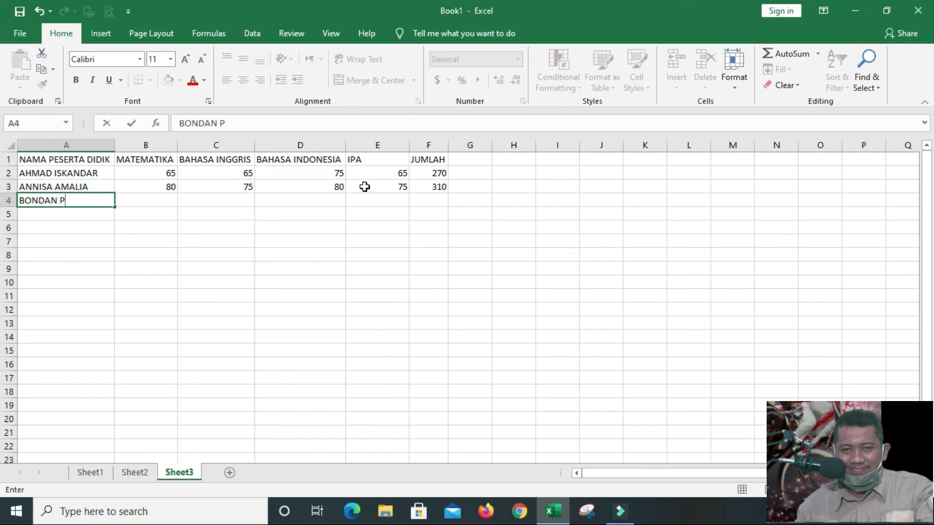
key(Tab)
Enter the third student's scores 75, 72, 78 and 70 in cells B4 to E4
text(75)
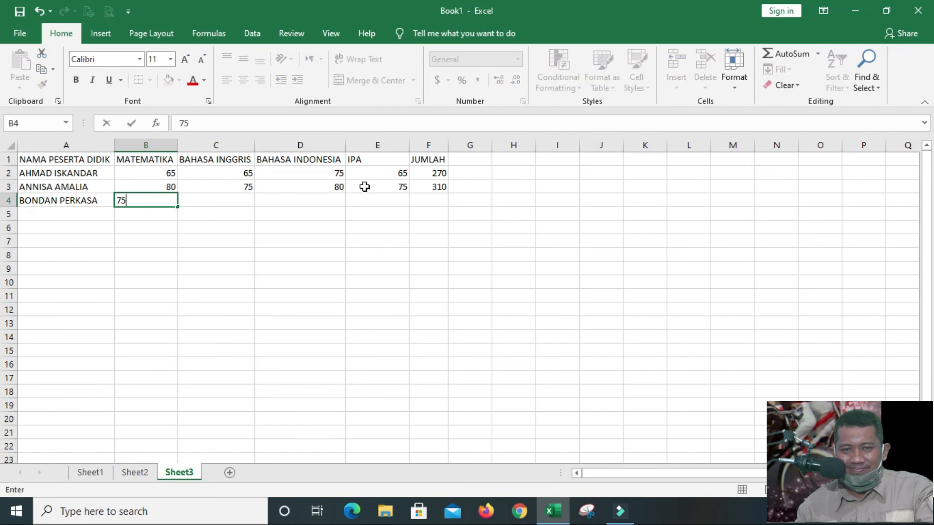
key(Tab)
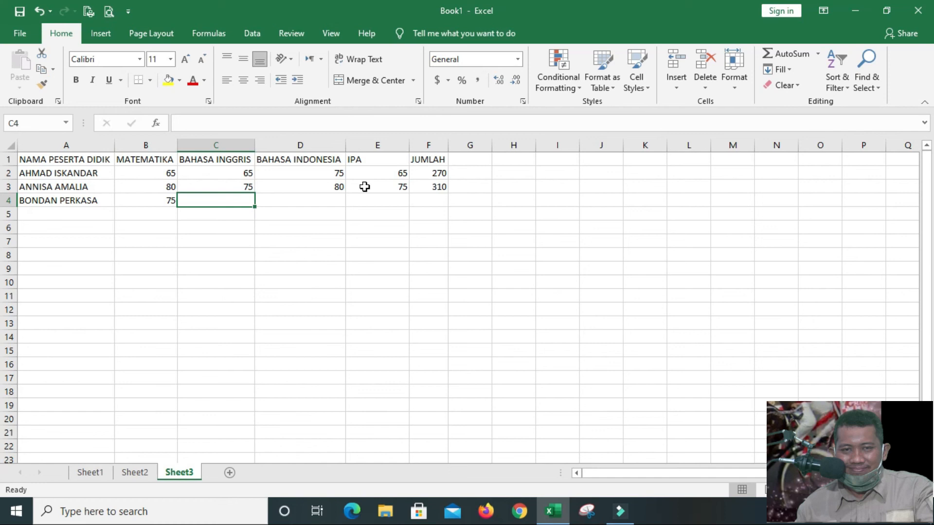
text(72)
key(Tab)
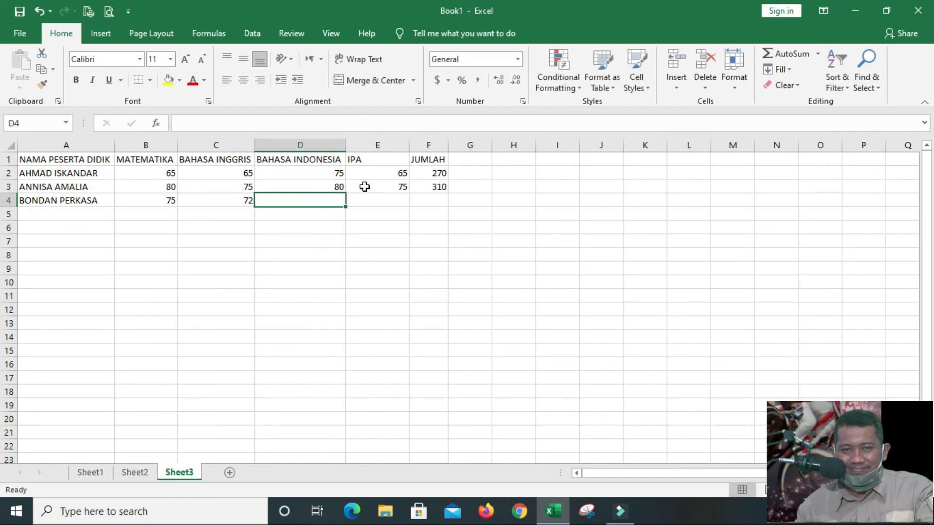
text(78)
key(Tab)
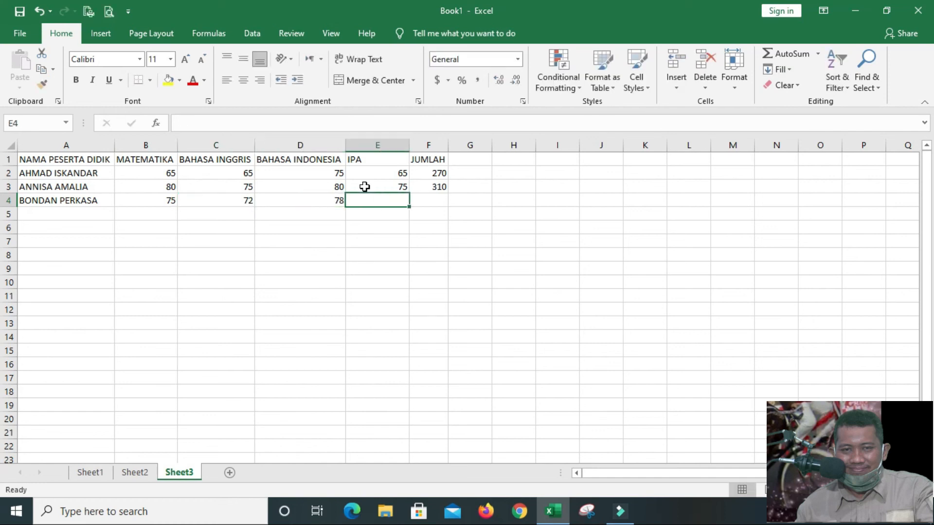
text(70)
key(Tab)
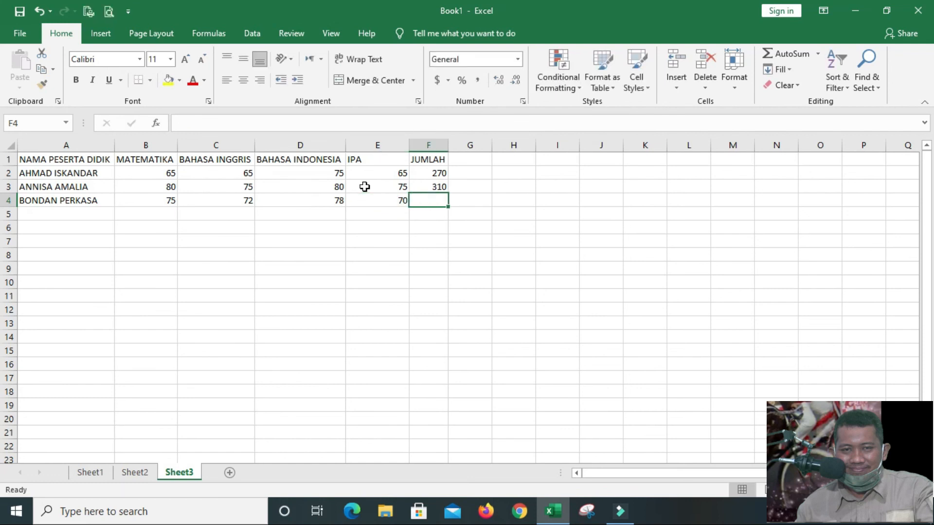
Total the third student's scores in cell F4 with the formula =B4+C4+D4+E4
text(=)
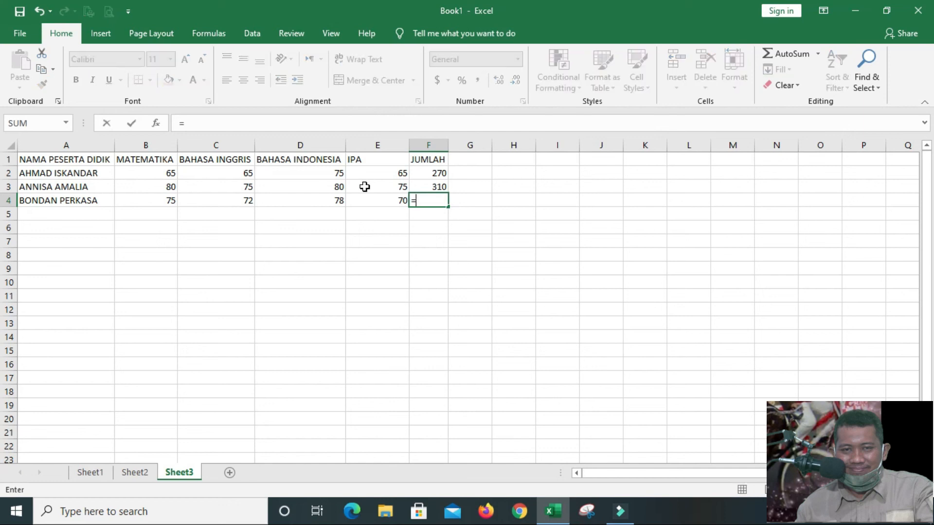
click(162, 202)
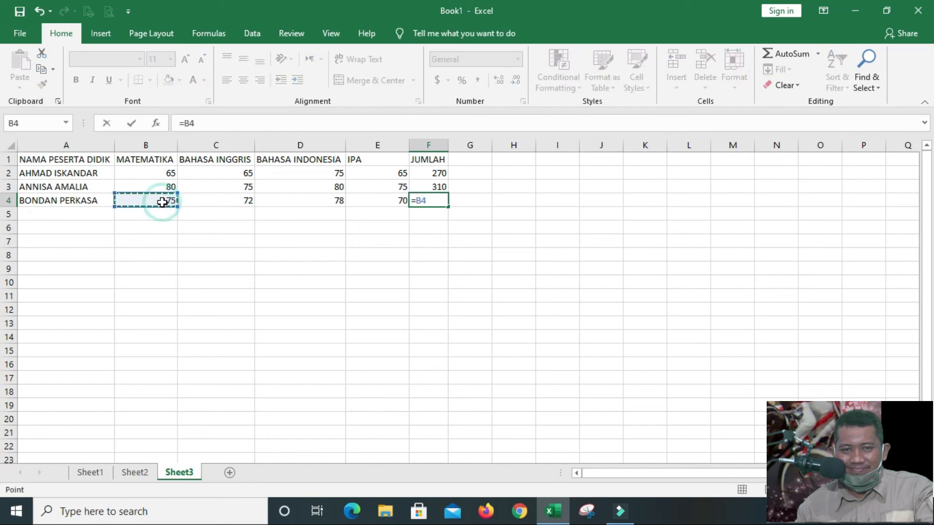
text(+)
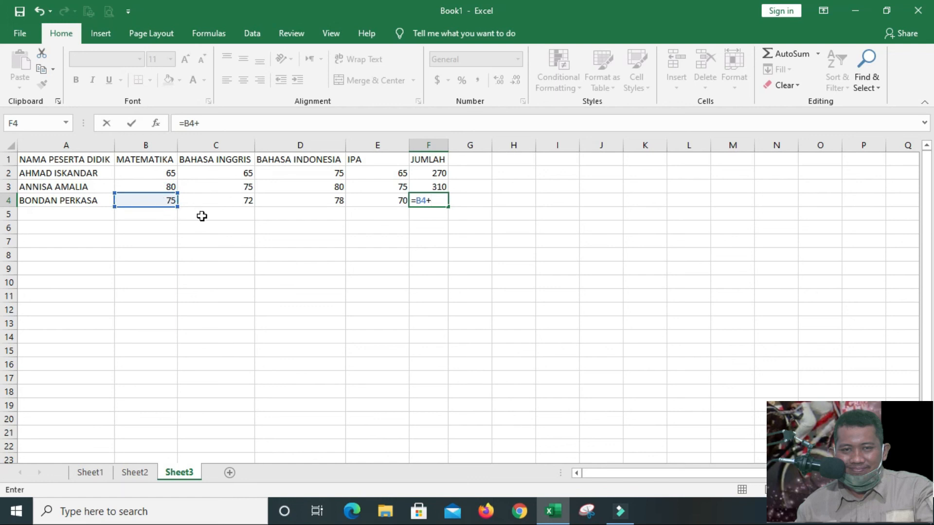
click(228, 203)
text(+)
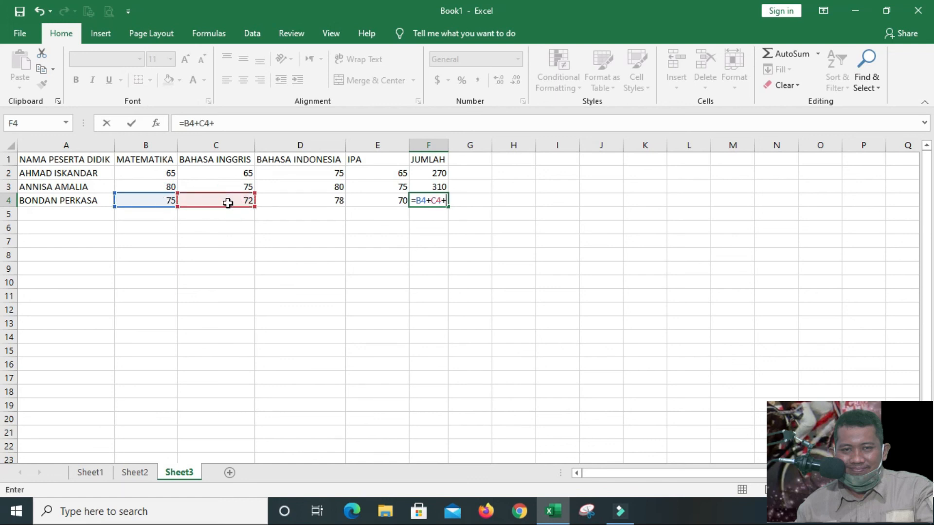
click(274, 200)
text(+)
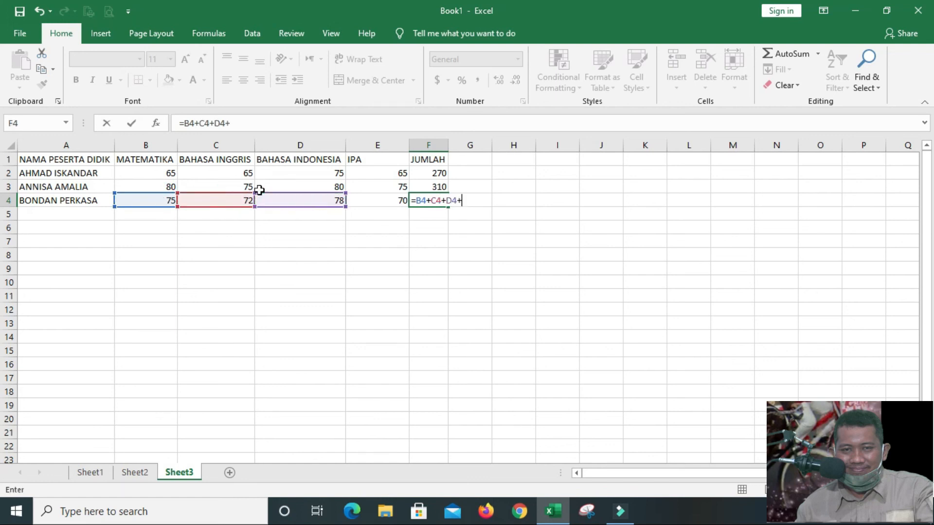
click(377, 200)
key(Return)
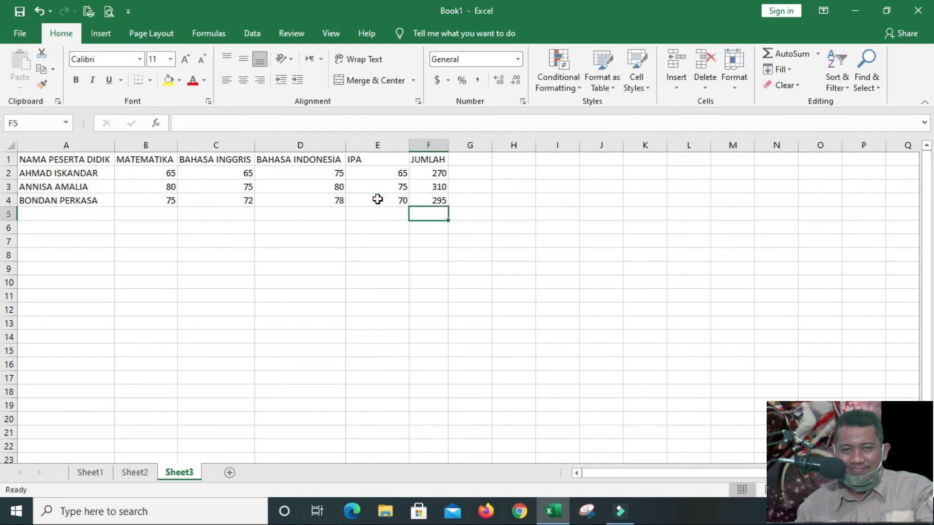
Enter the fourth student's full name in cell A5 of the name column
key(Left)
key(Left)
key(Left)
key(Left)
key(Left)
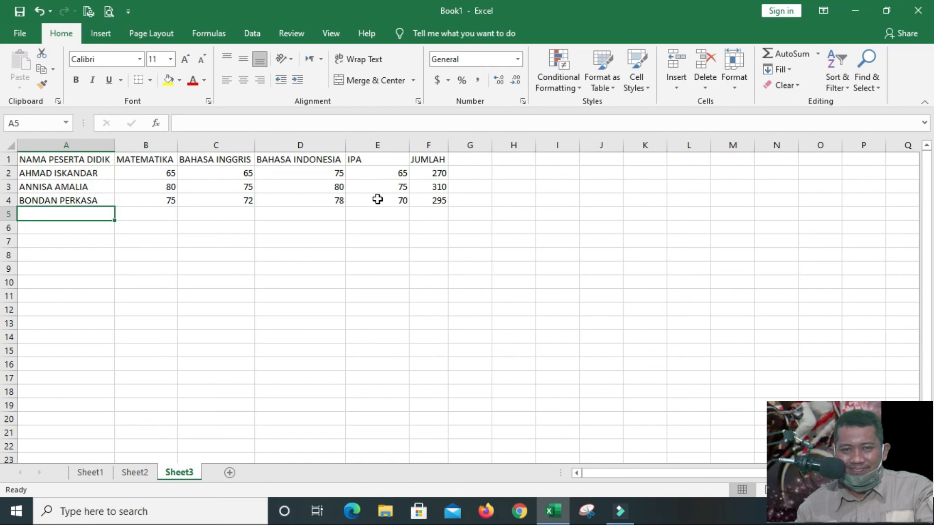
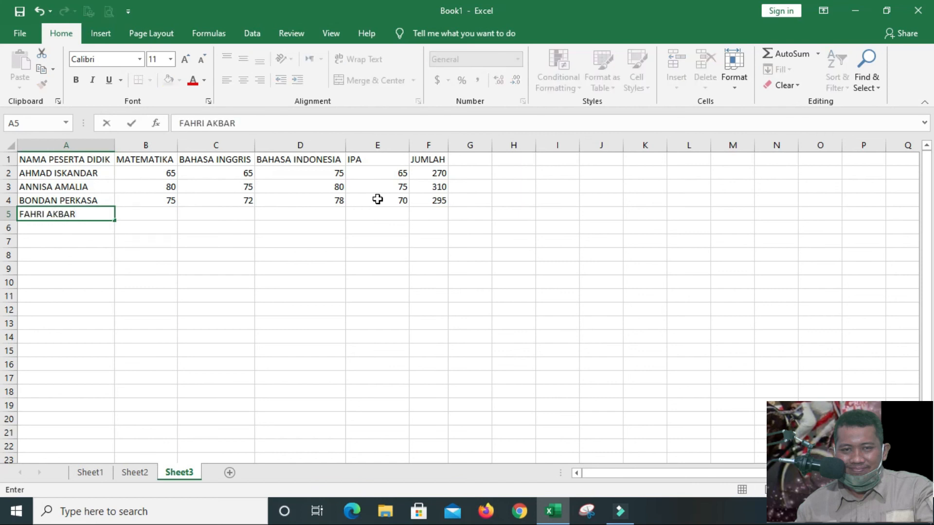
key(Tab)
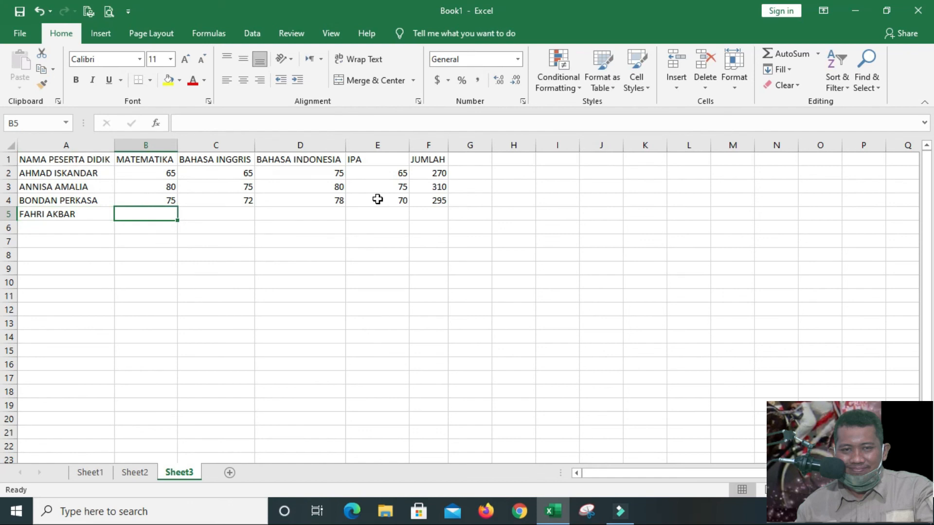
Enter the fourth student's scores 65, 72, 81 and 65 in cells B5 to E5
text(65)
key(Tab)
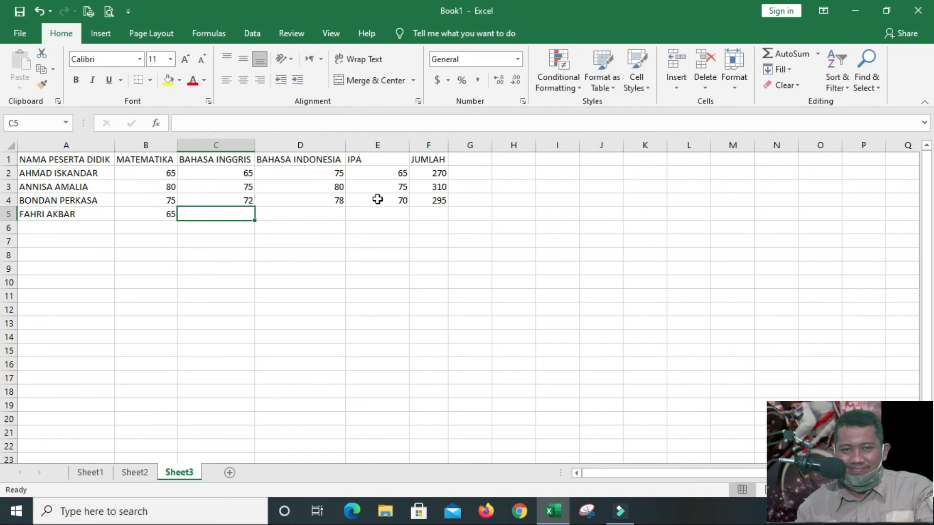
text(72)
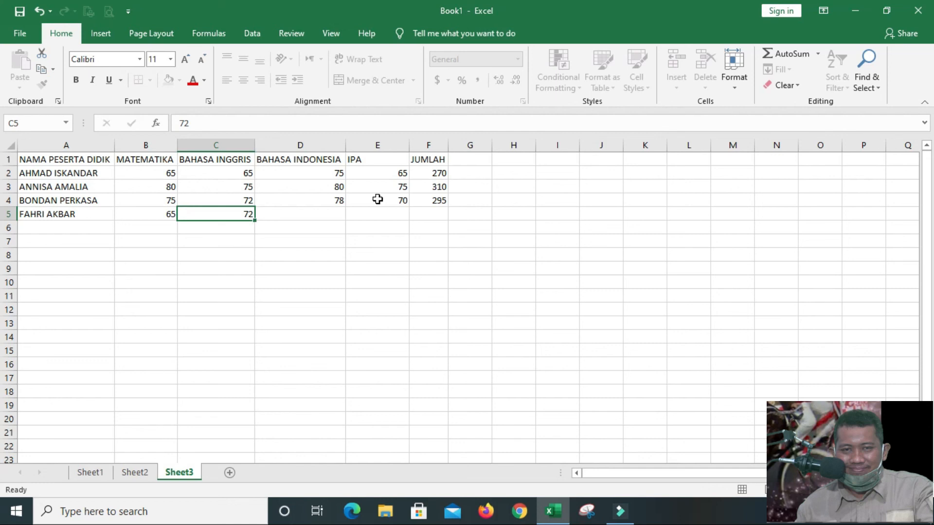
key(Tab)
text(81)
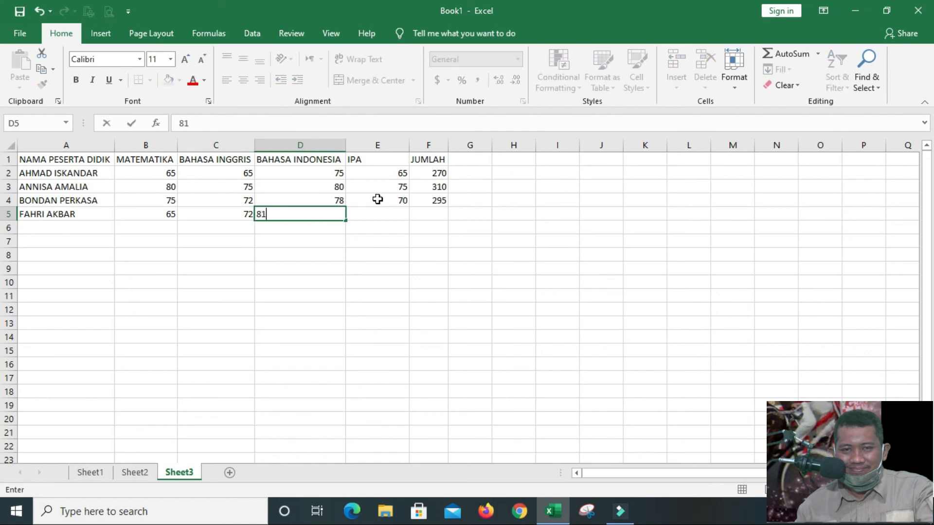
key(Tab)
text(65)
key(Tab)
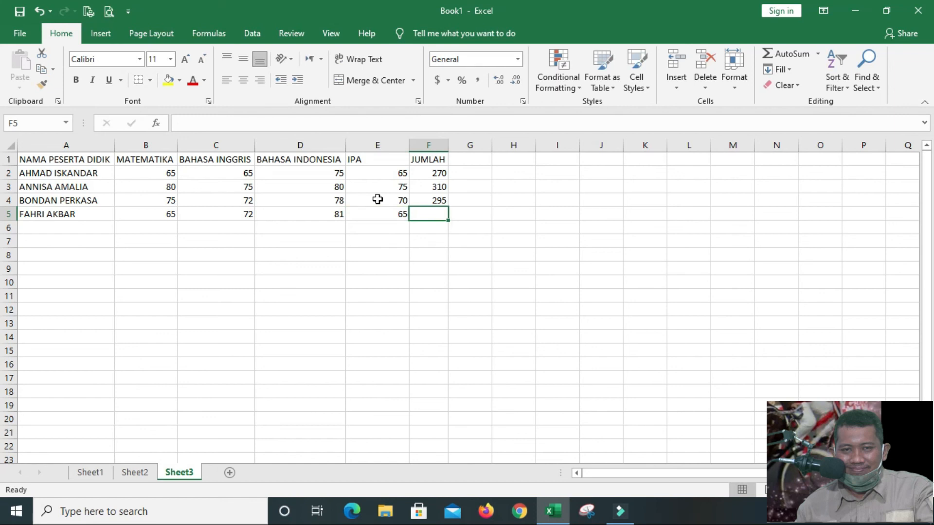
Total the fourth student's scores in cell F5 with the formula =B5+C5+D5+E5
text(=)
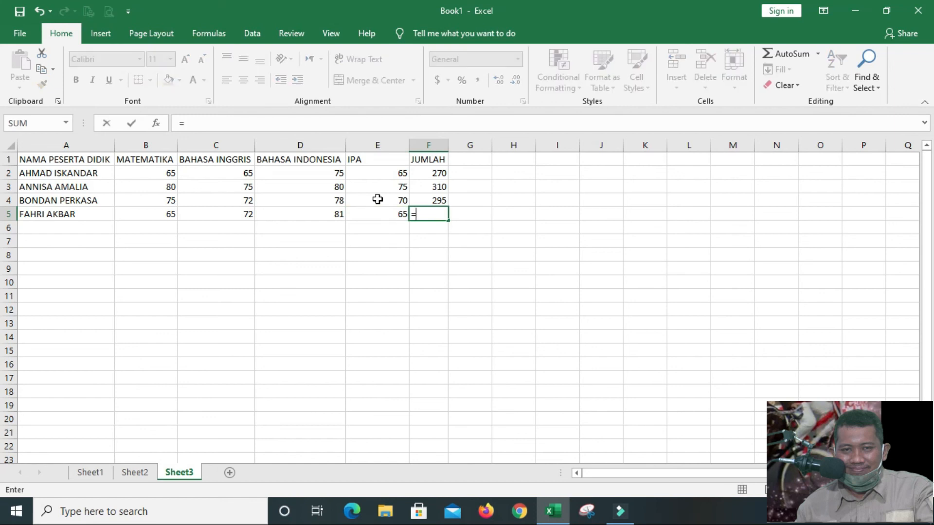
click(160, 213)
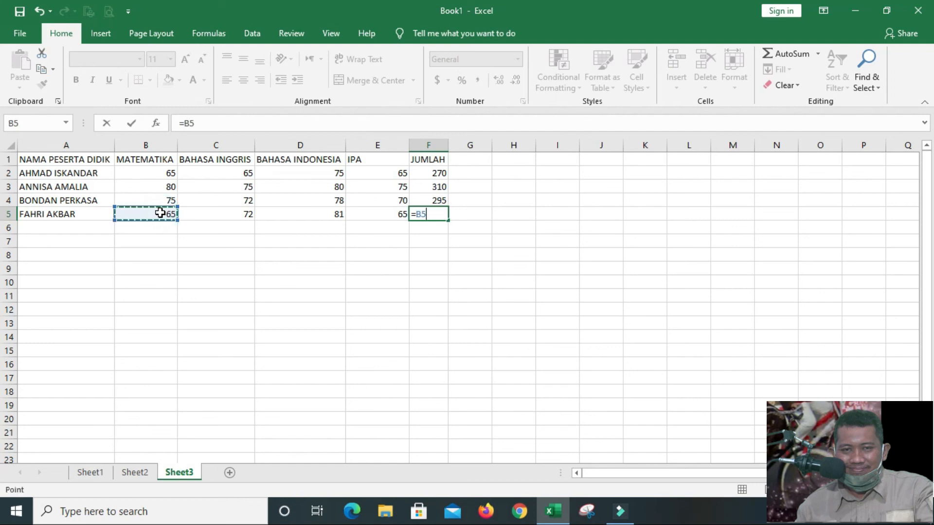
text(+)
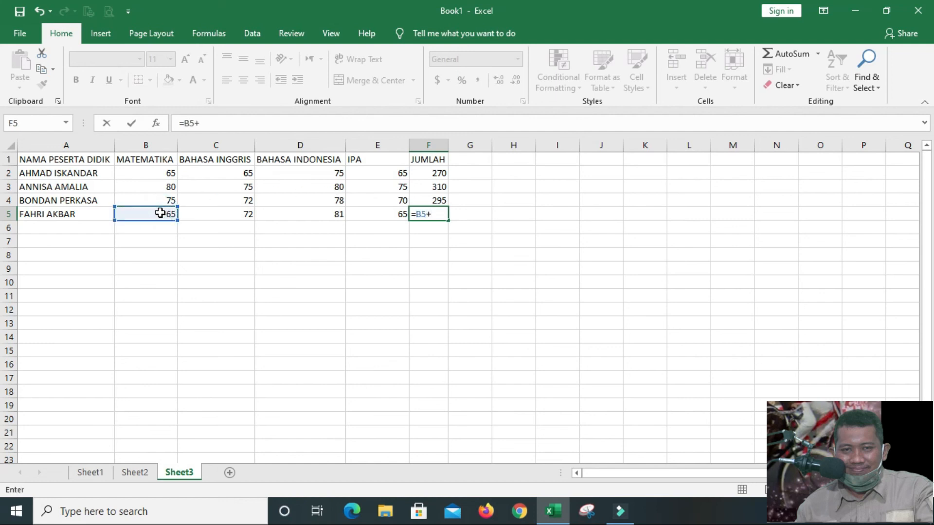
click(202, 217)
text(+)
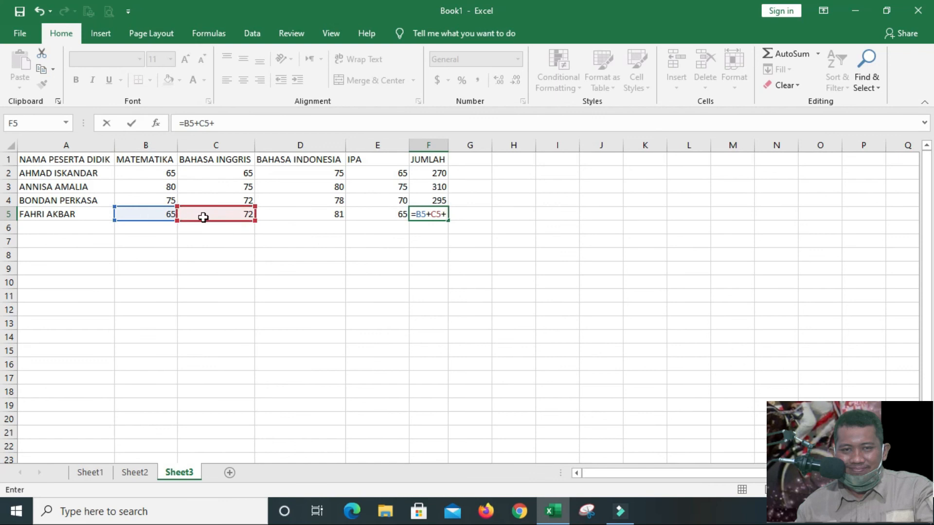
click(293, 213)
text(+)
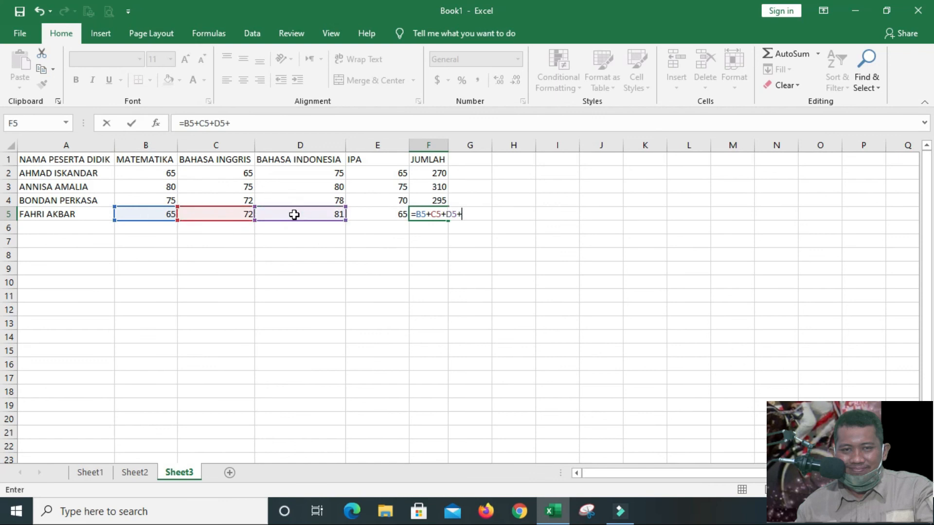
click(372, 217)
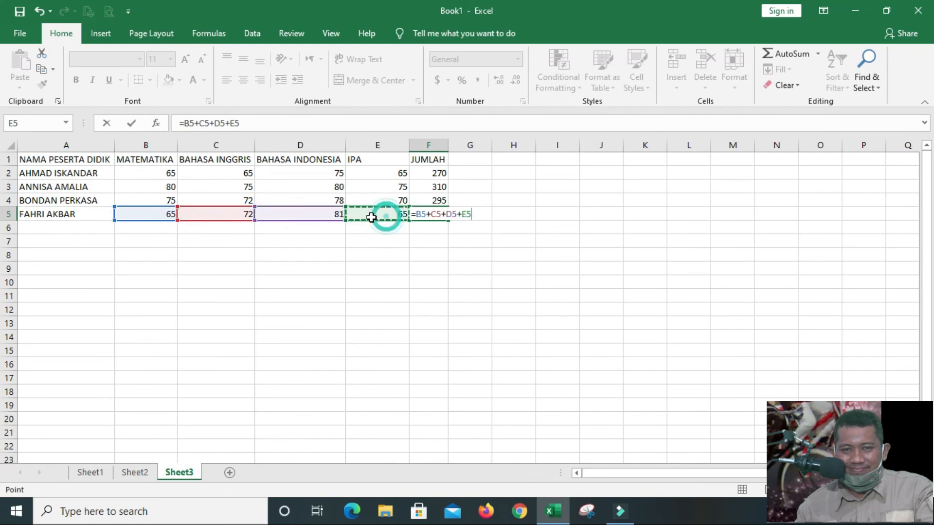
key(Return)
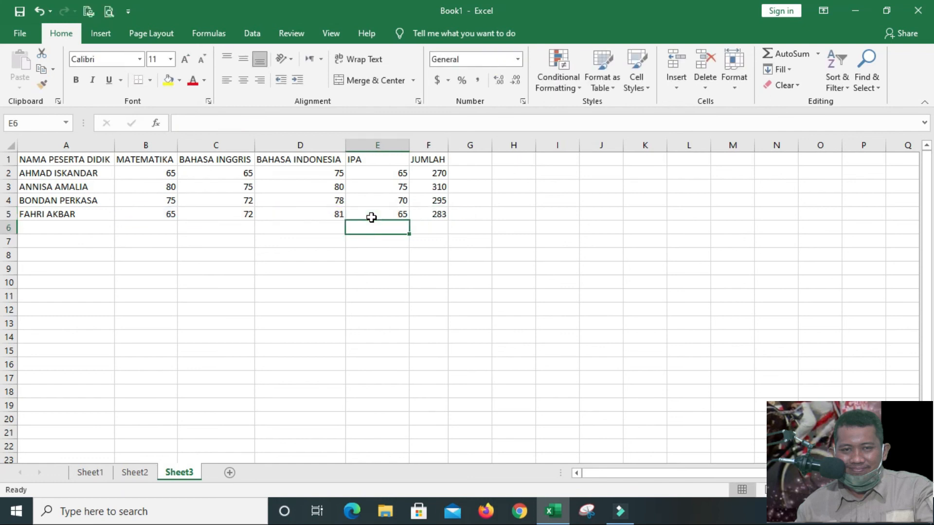
Enter the fifth student's name in cell A6 of the name column
key(Home)
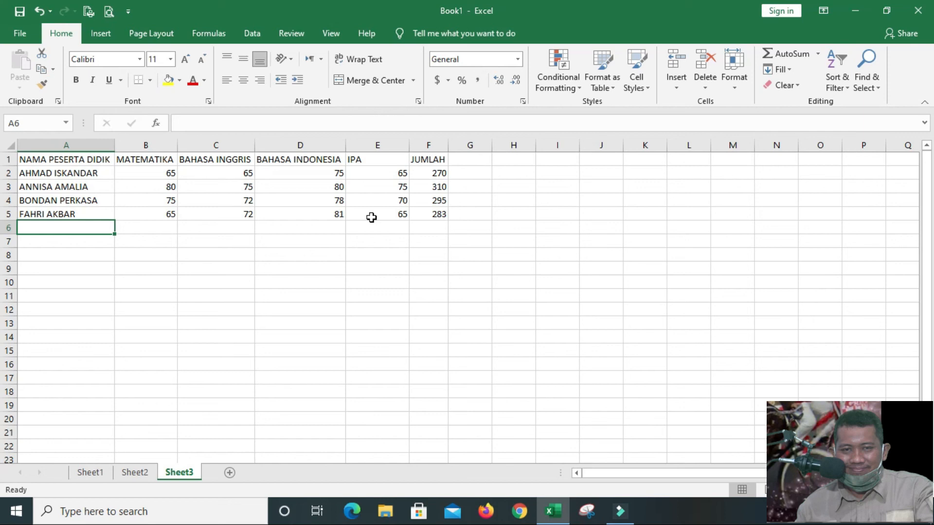
text(HARYONO)
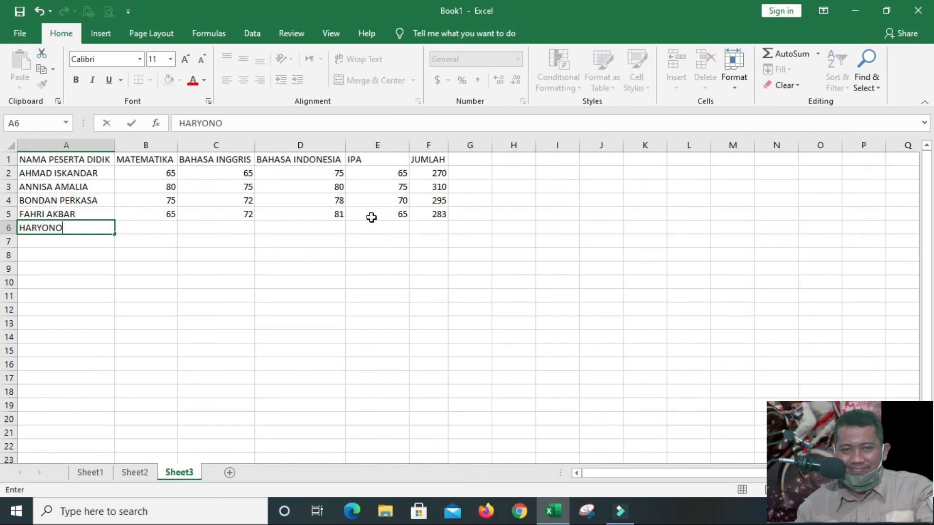
key(Tab)
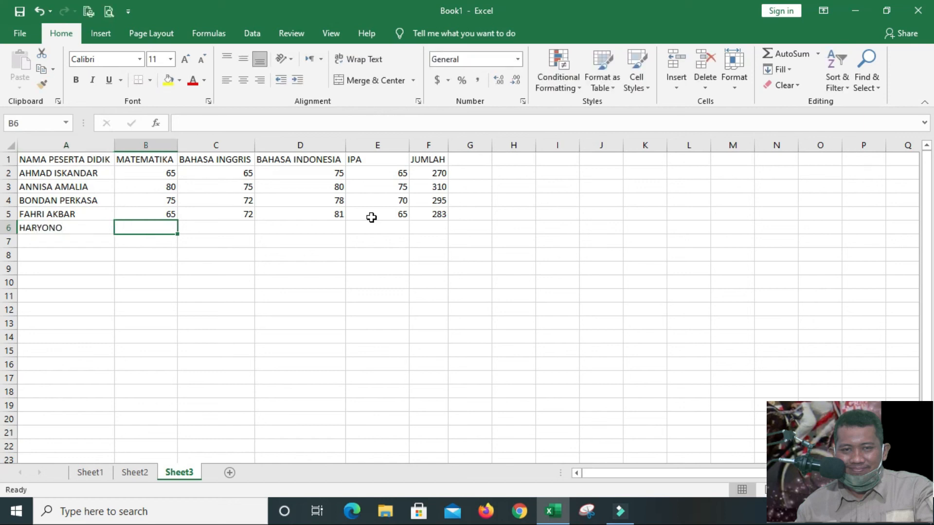
Enter the fifth student's scores 72, 73, 75 and 71 in cells B6 to E6
text(72)
key(Tab)
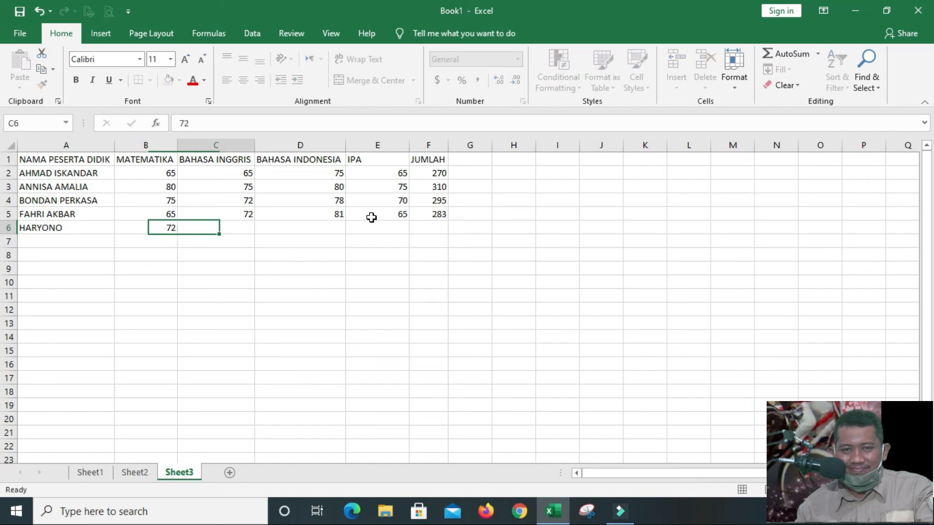
key(BackSpace)
text(73)
key(Tab)
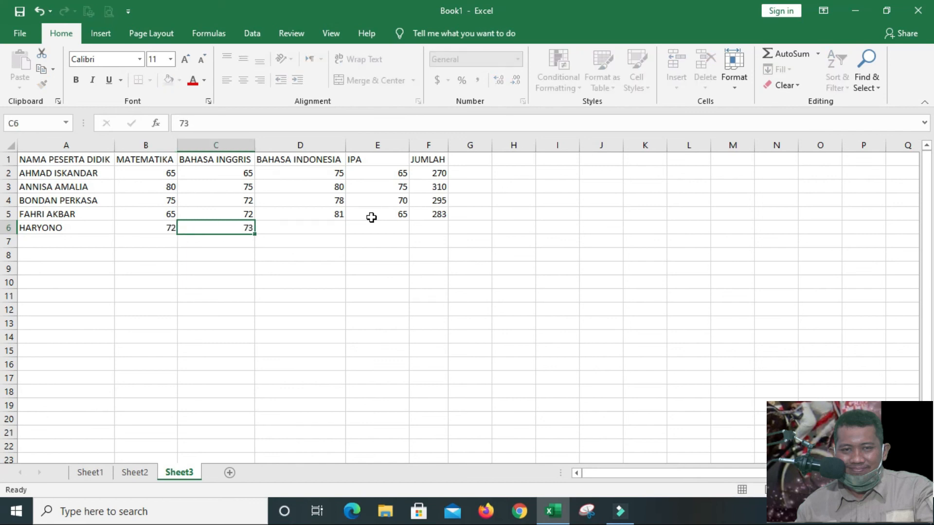
text(75)
key(Tab)
text(71)
key(Tab)
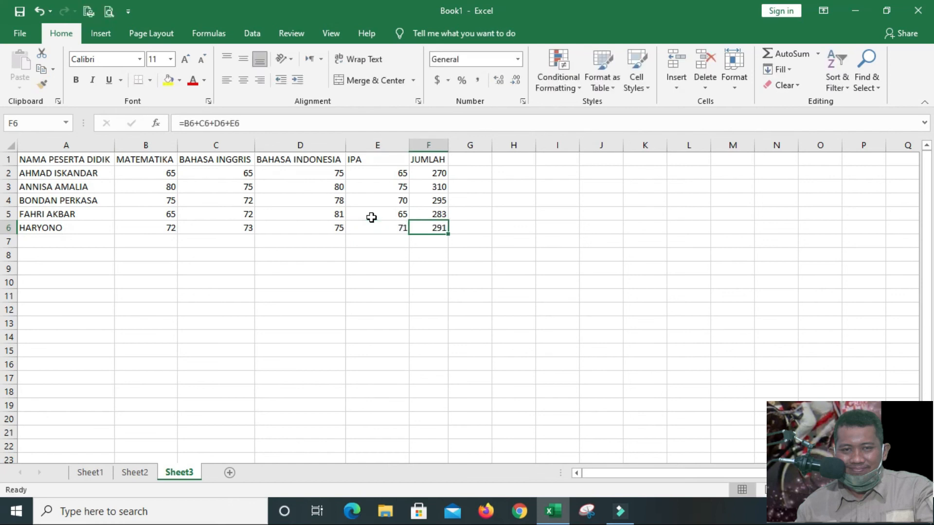
Examine the automatically filled total formula in cell F6 and the cells it references
key(Down)
key(Up)
click(302, 116)
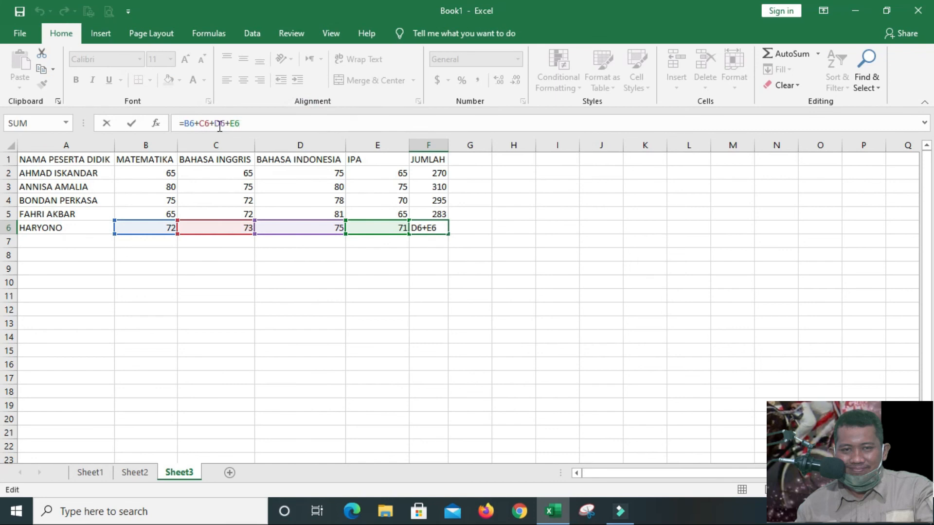
click(468, 279)
click(431, 229)
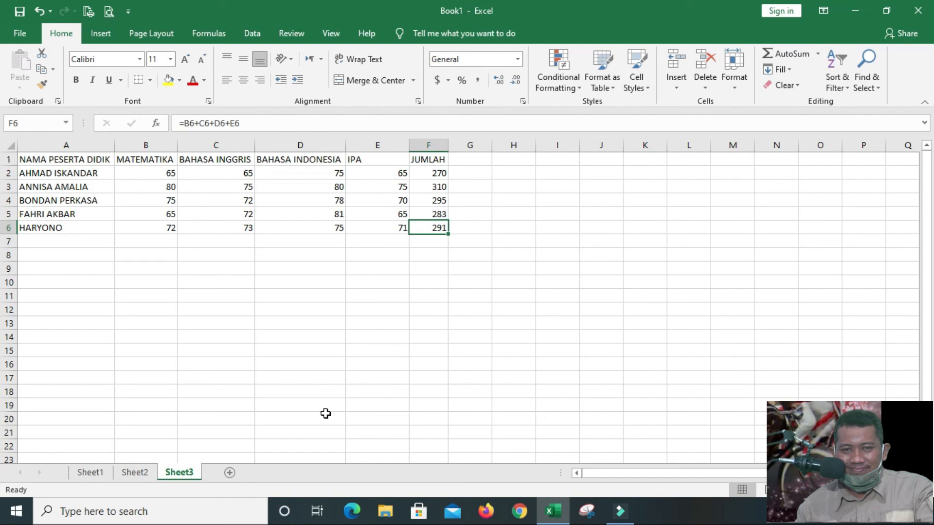
Review the COLUMN, ROW, CELL and RANGE terms on Sheet1
click(89, 473)
click(209, 208)
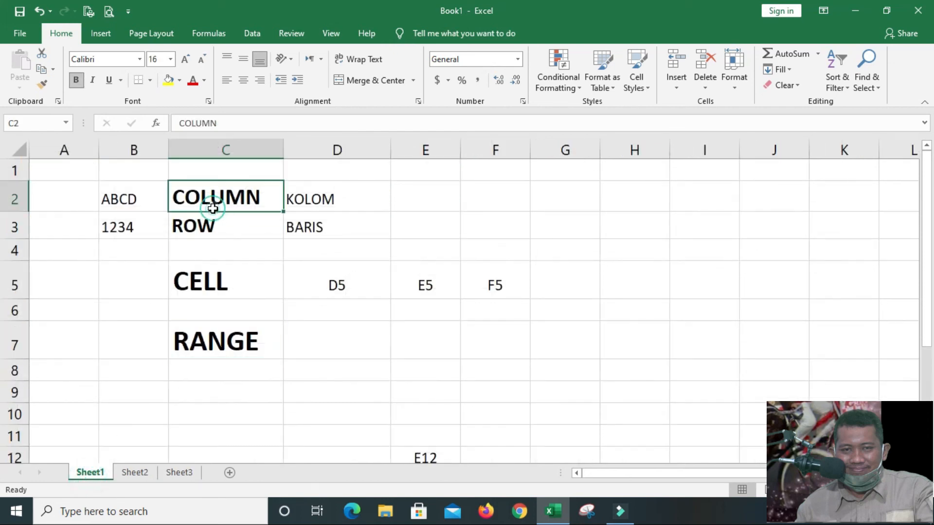
click(225, 229)
click(239, 278)
click(244, 336)
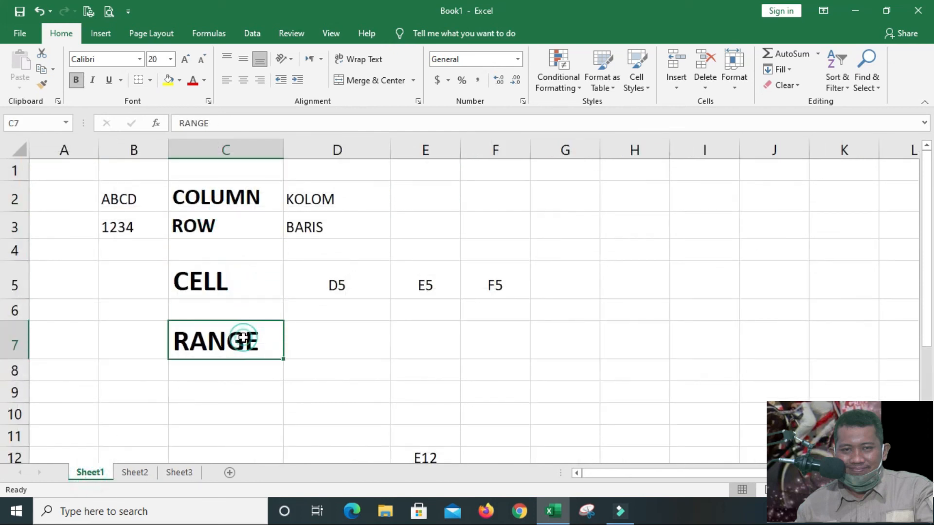
Review the arithmetic operators listed in column B at the start of Sheet2
click(139, 474)
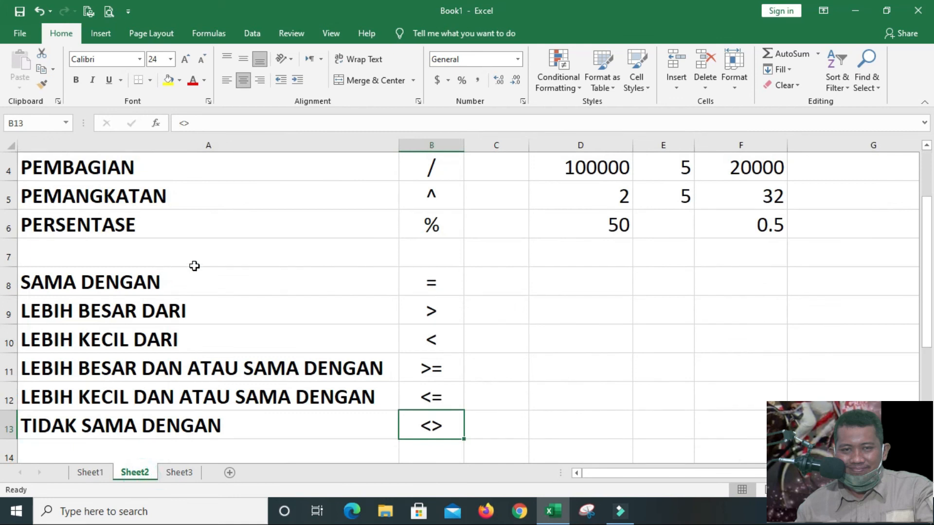
drag(927, 223, 928, 176)
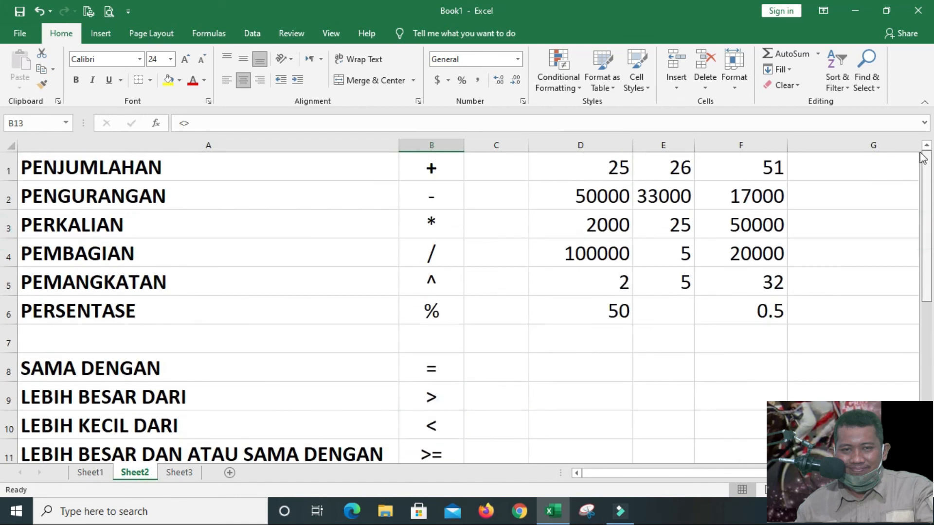
click(448, 229)
click(450, 259)
click(451, 285)
click(450, 313)
Review the comparison operators in cells B8 to B13 of Sheet2, from equals to not equal
drag(927, 220, 899, 266)
click(442, 284)
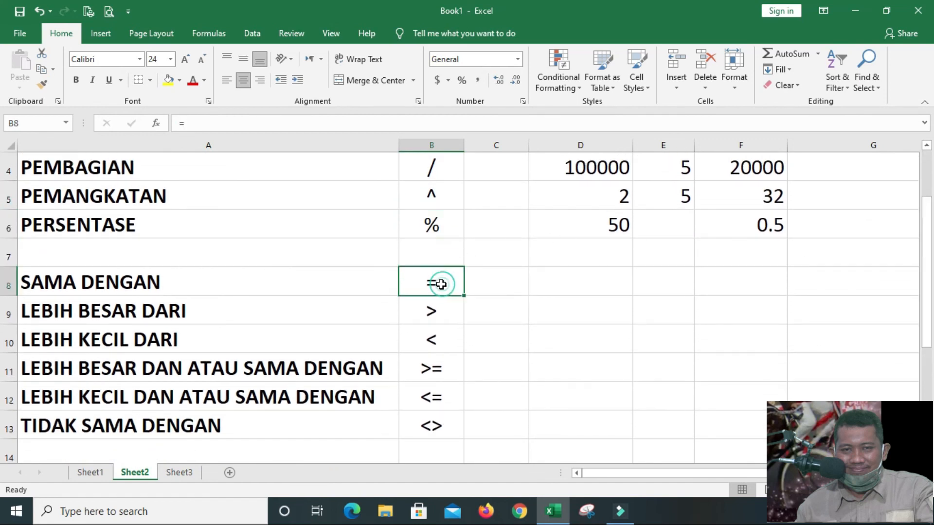
click(448, 313)
click(446, 343)
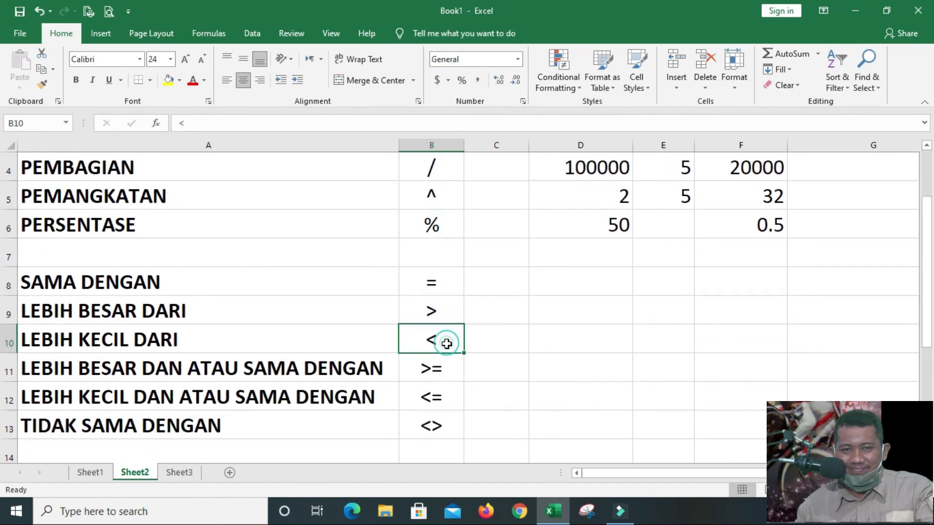
click(446, 372)
click(450, 407)
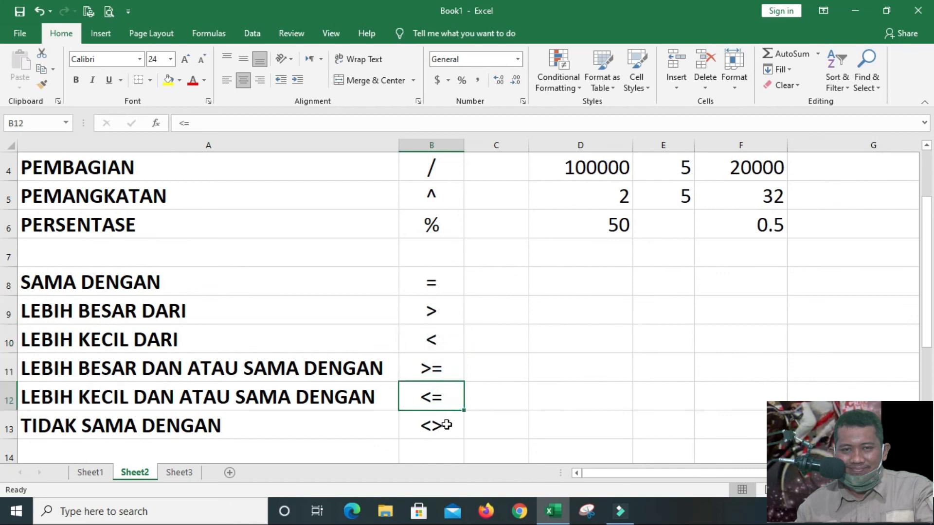
click(445, 424)
Return to the score table on Sheet3 and examine the first student's total formula in cell F2
click(169, 476)
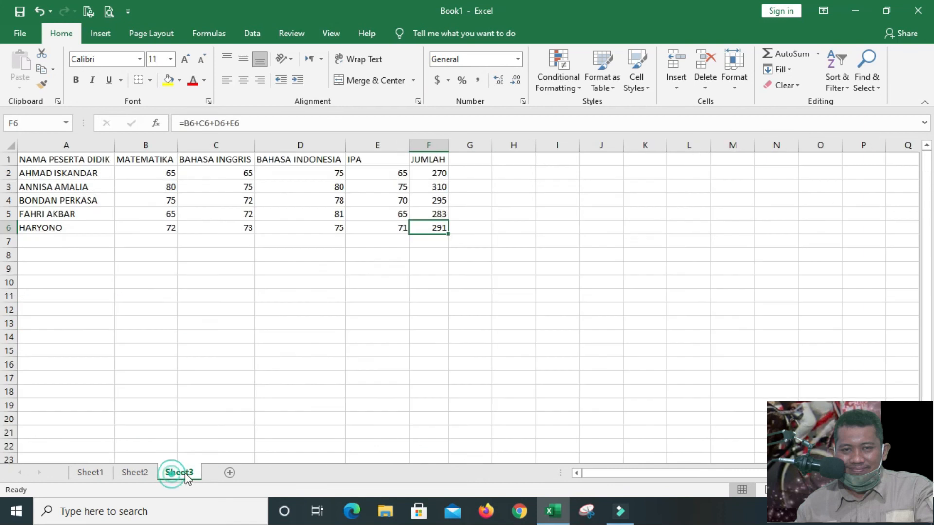
click(324, 323)
click(294, 269)
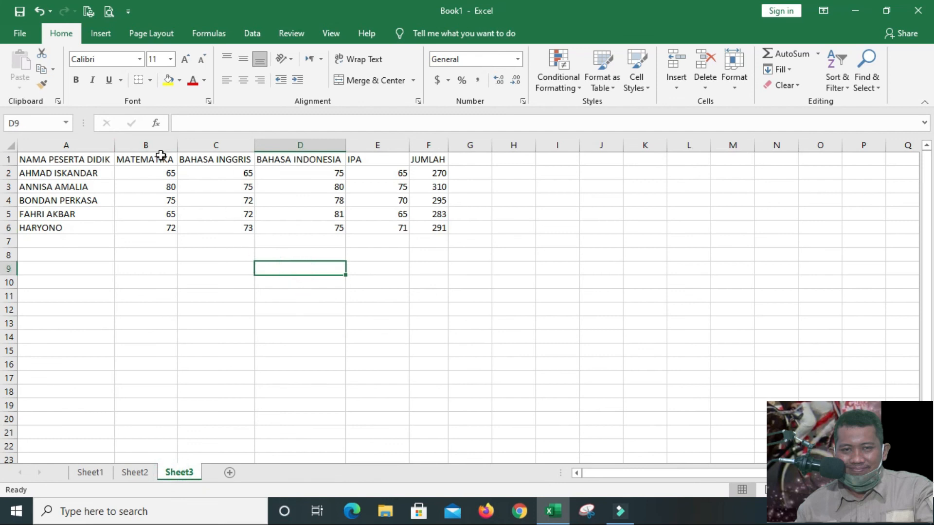
click(437, 175)
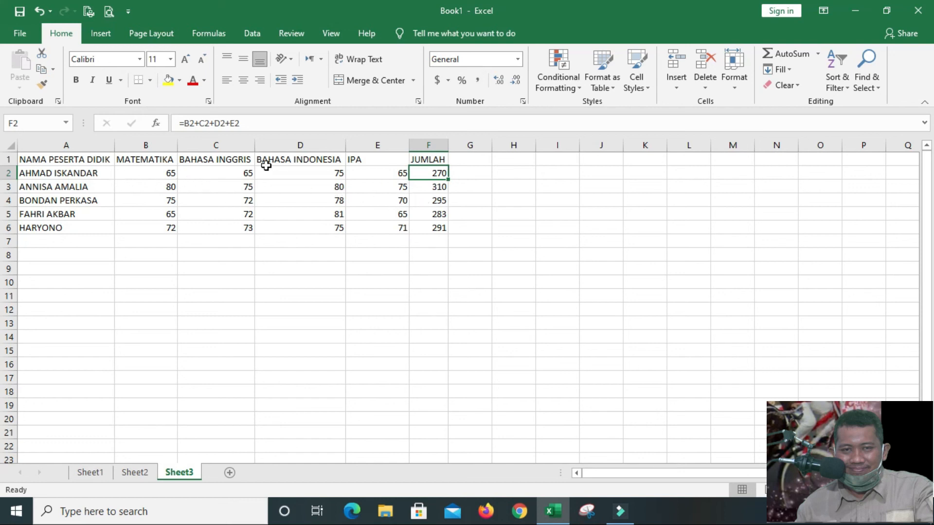
click(372, 281)
click(429, 257)
click(431, 242)
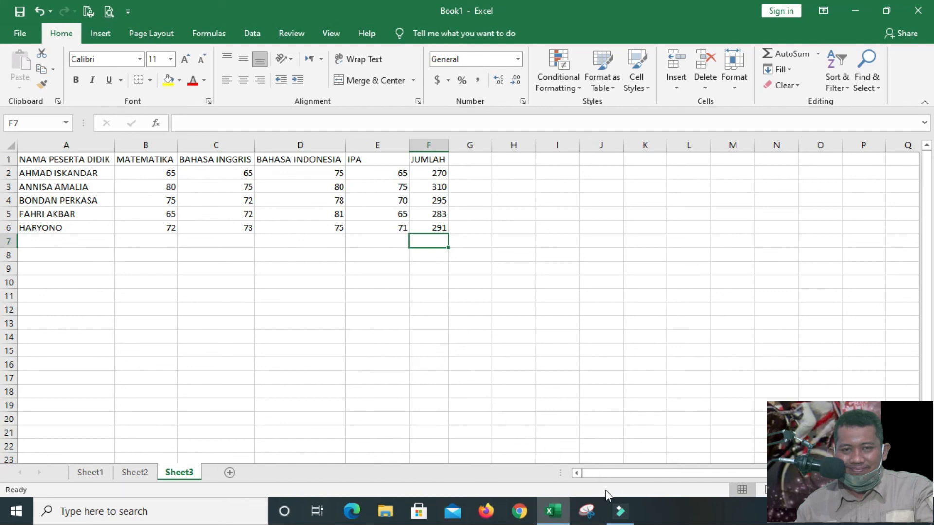
mouse_move(628, 510)
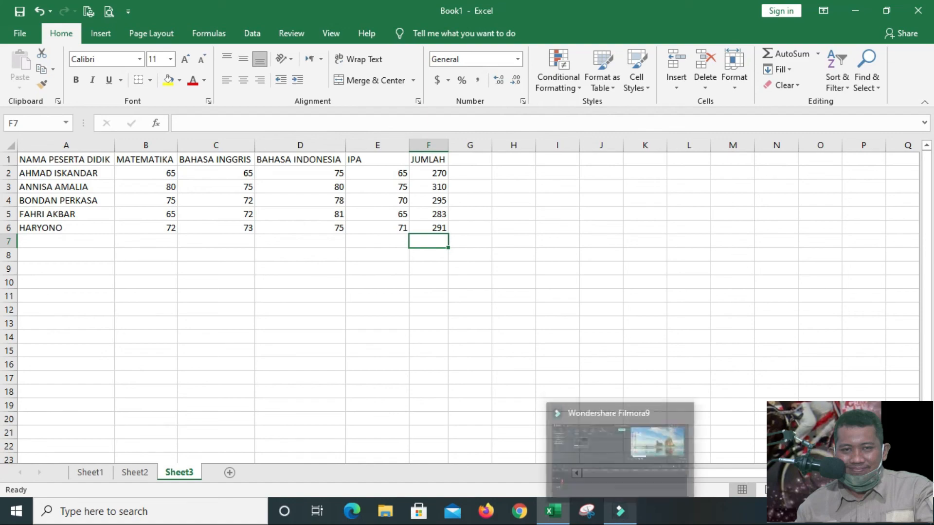